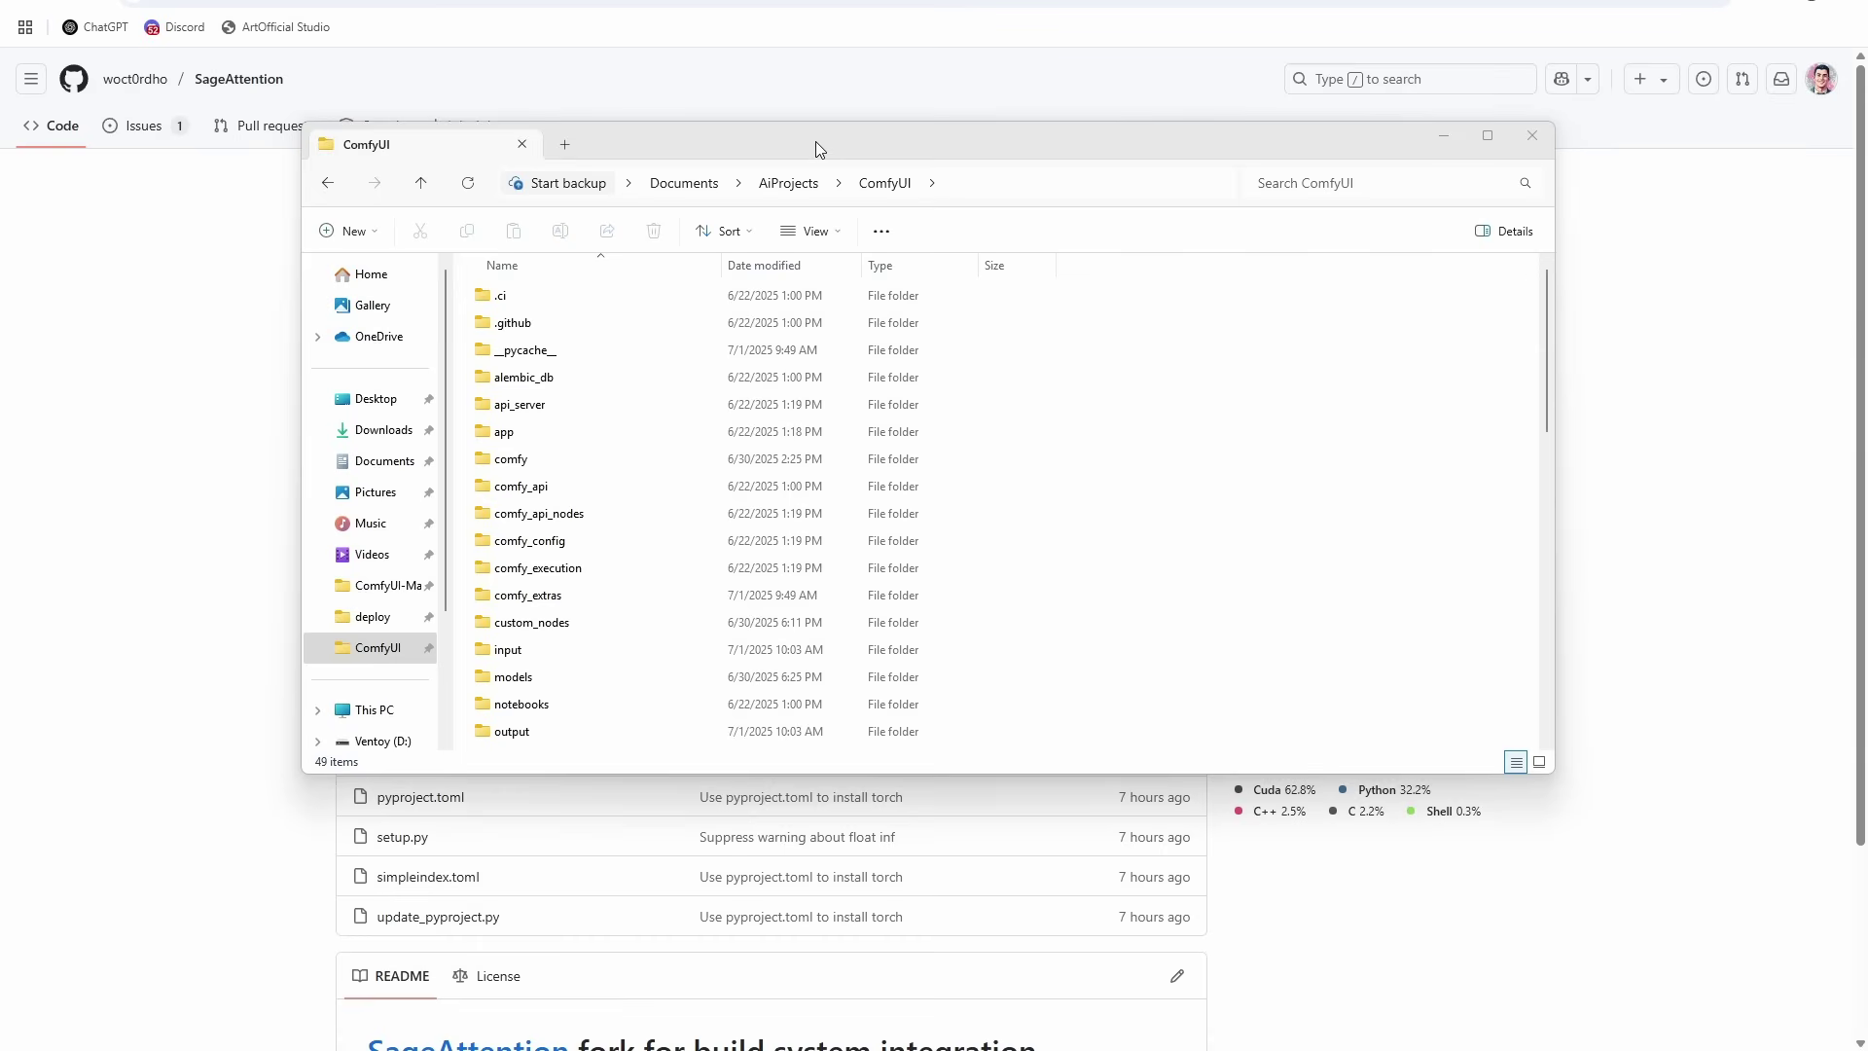
Step: Open a PowerShell terminal in the ComfyUI folder and list the folder's contents
mouse_move(815, 142)
left_mouse_down()
mouse_move(1200, 212)
mouse_move(785, 160)
mouse_move(804, 156)
left_mouse_up()
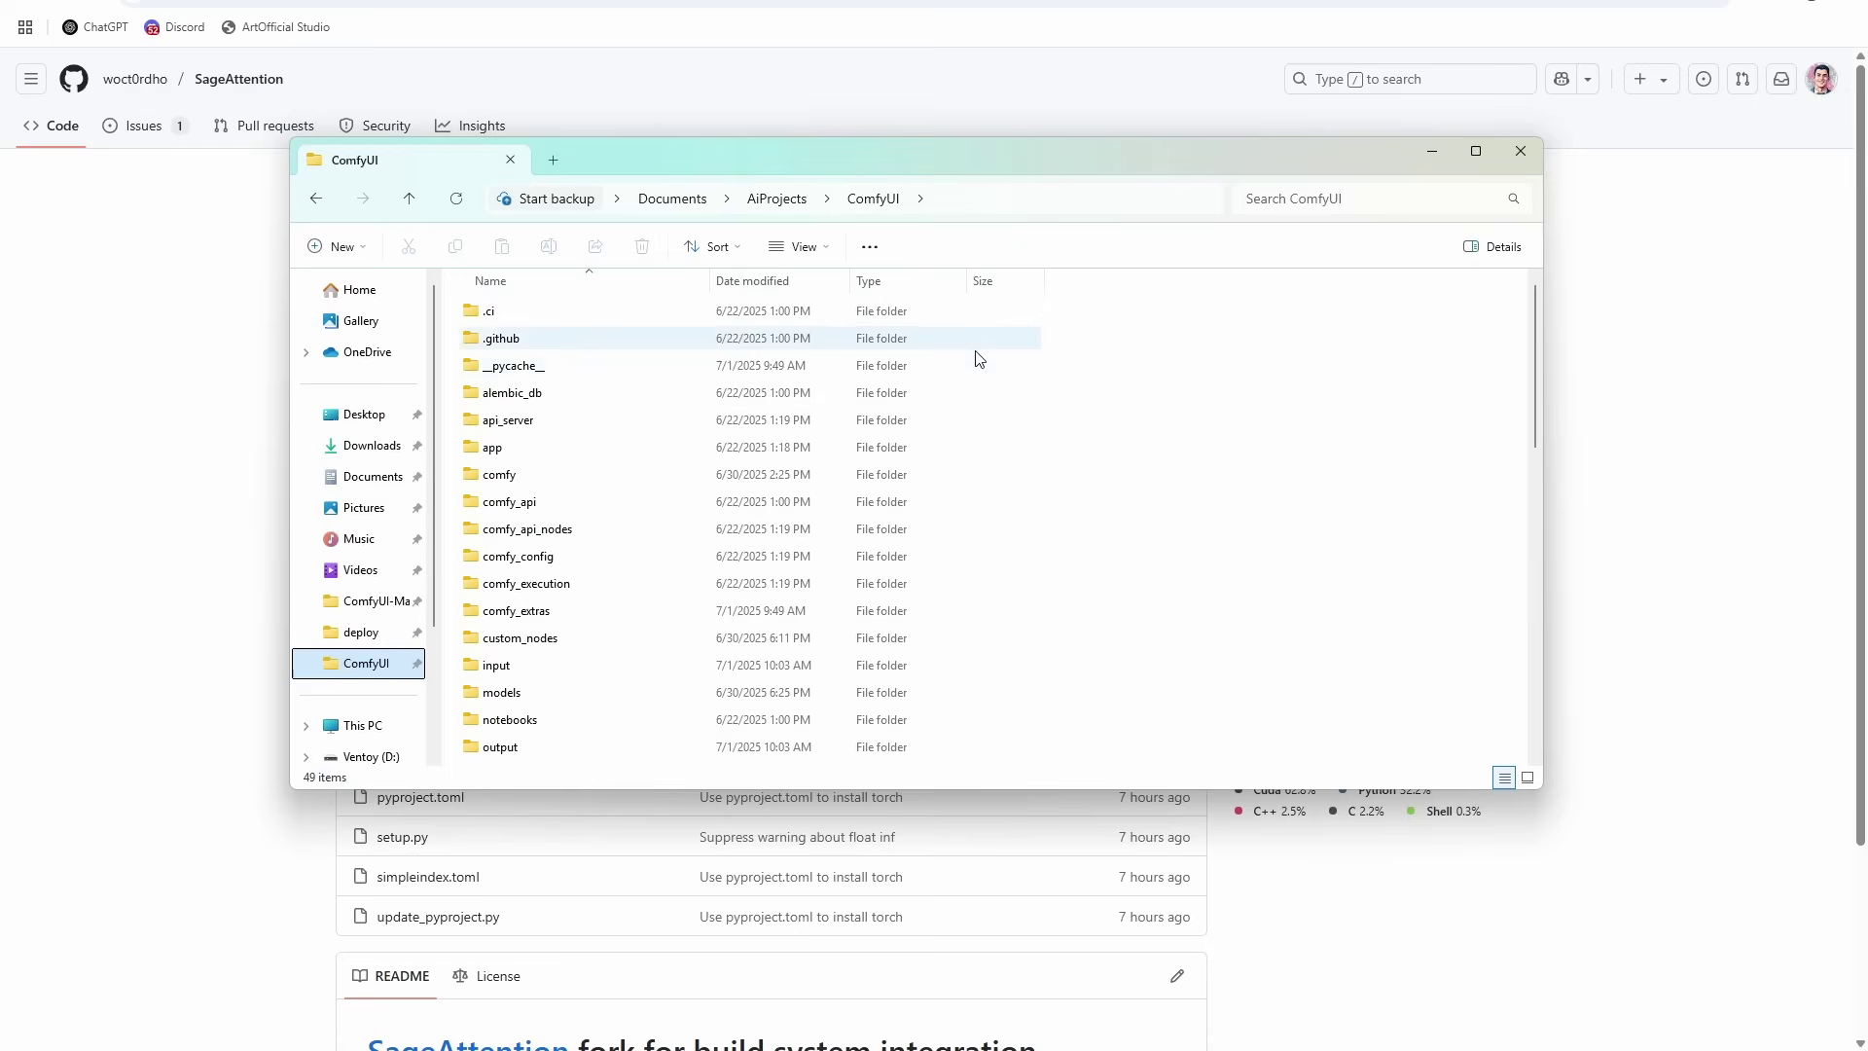
left_click(1224, 447)
right_click(1227, 454)
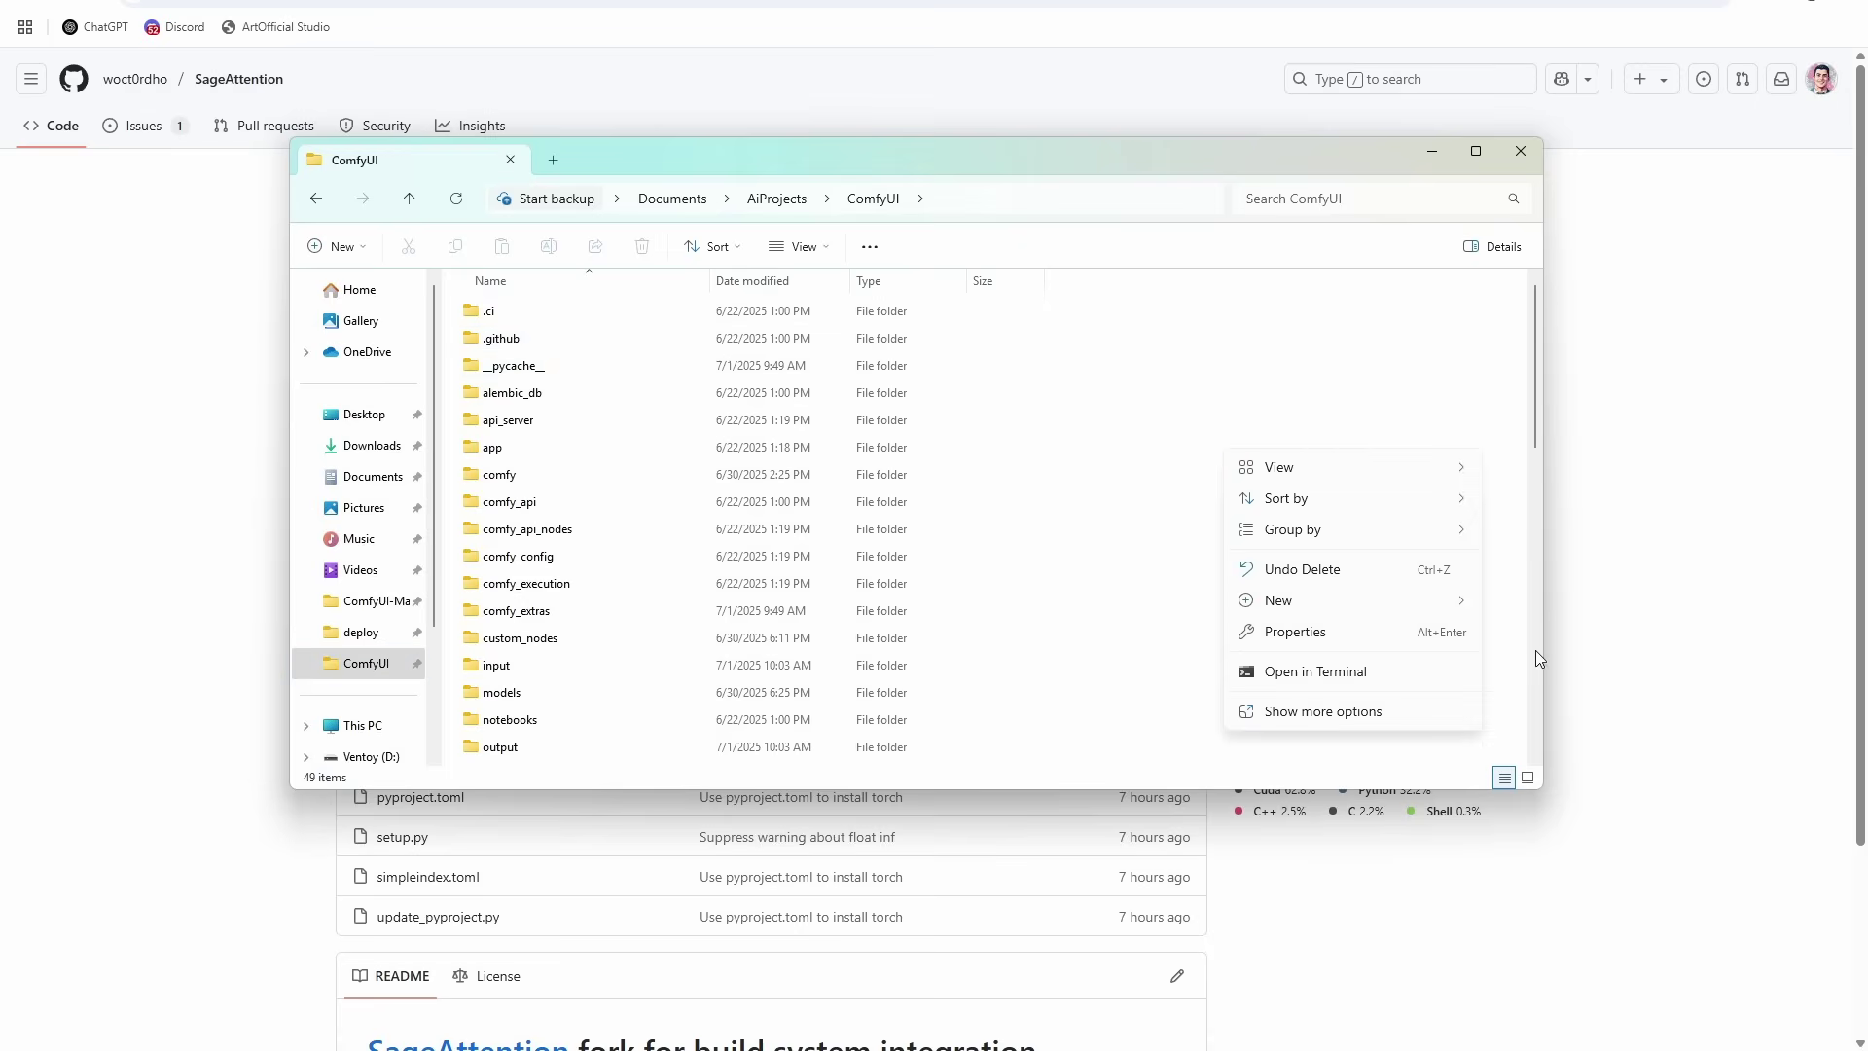
left_click(1309, 673)
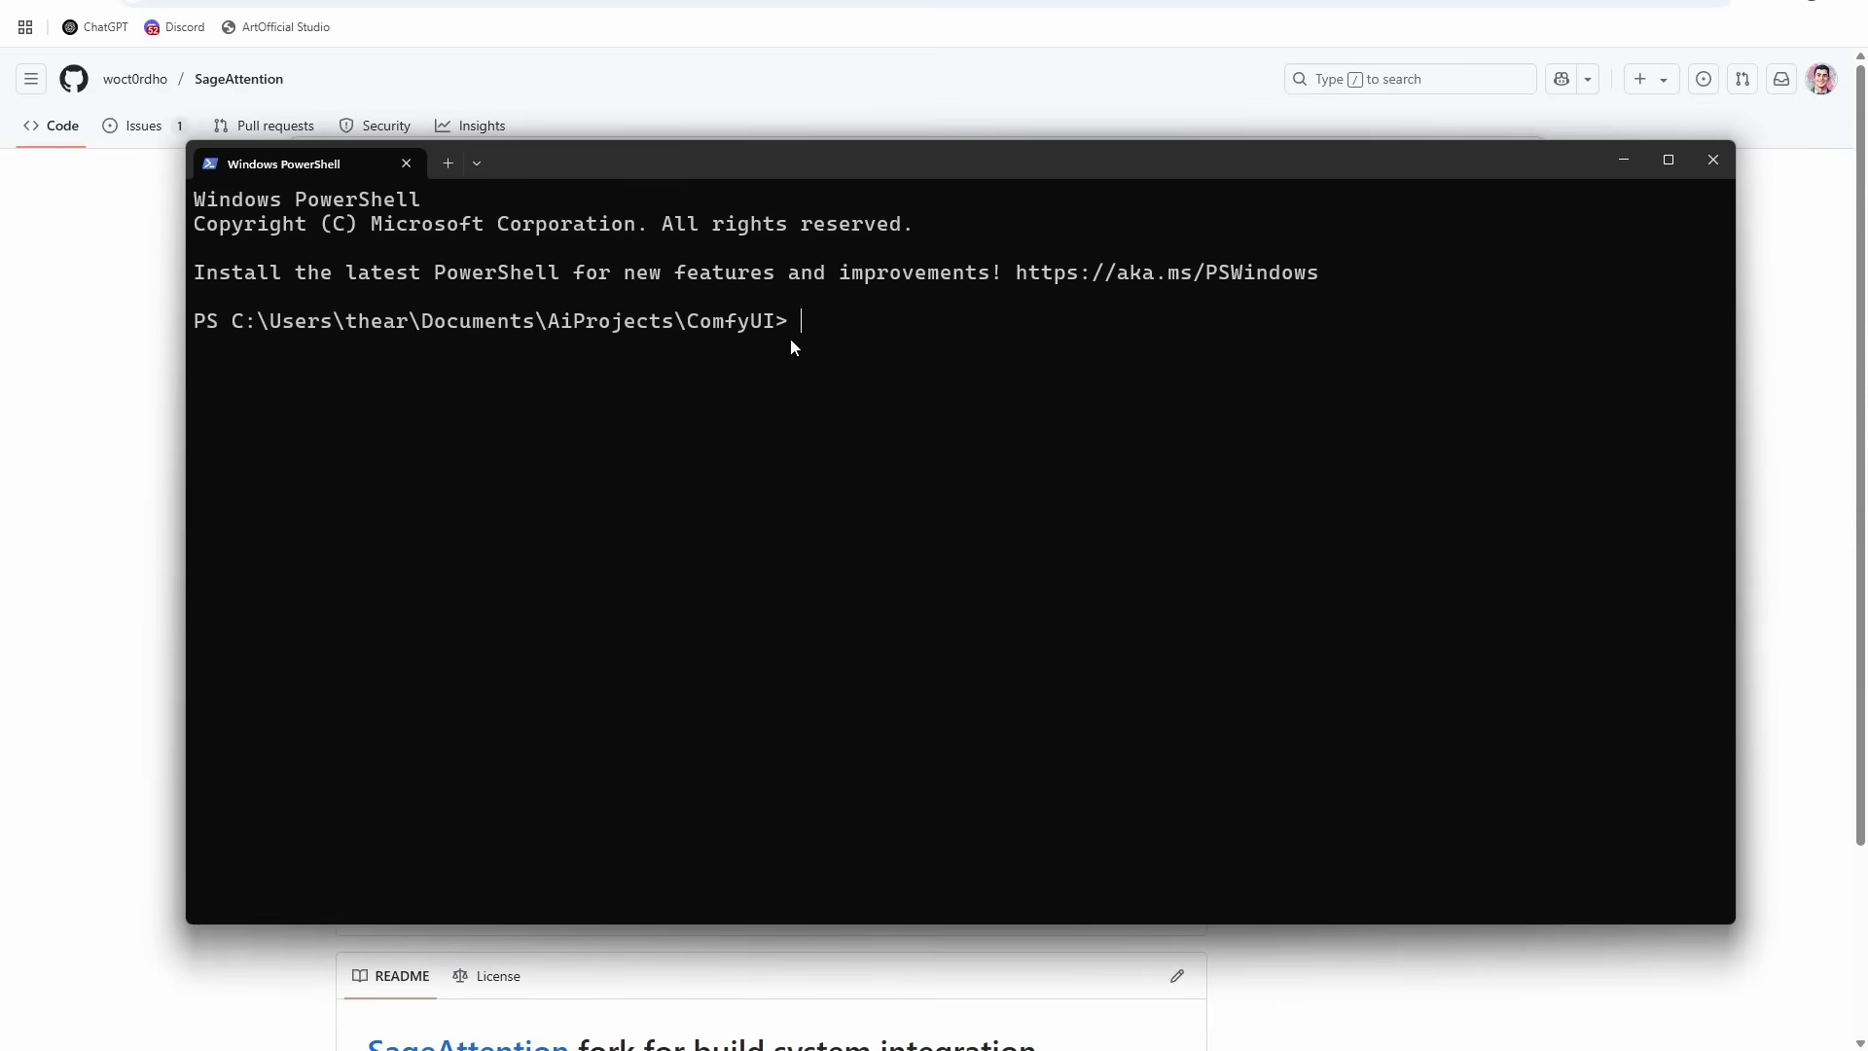
left_click_drag(700, 125, 721, 163)
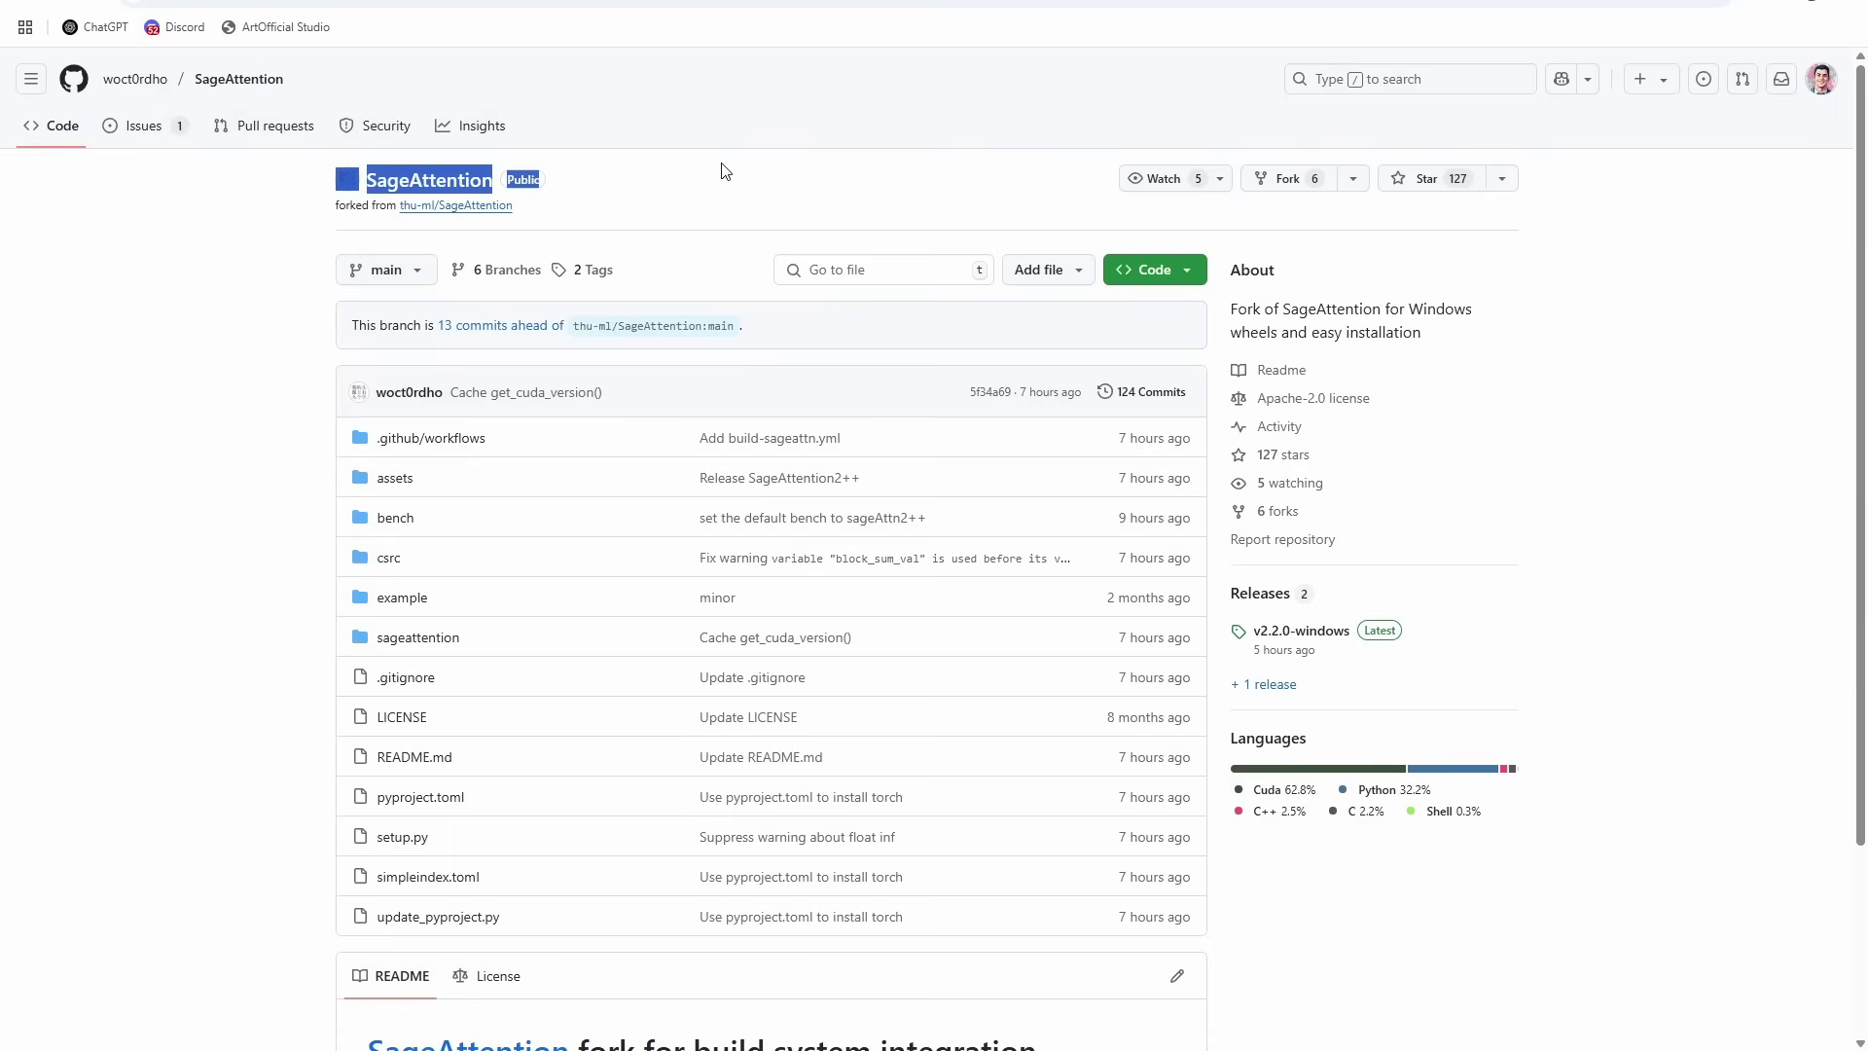
key("alt+Tab")
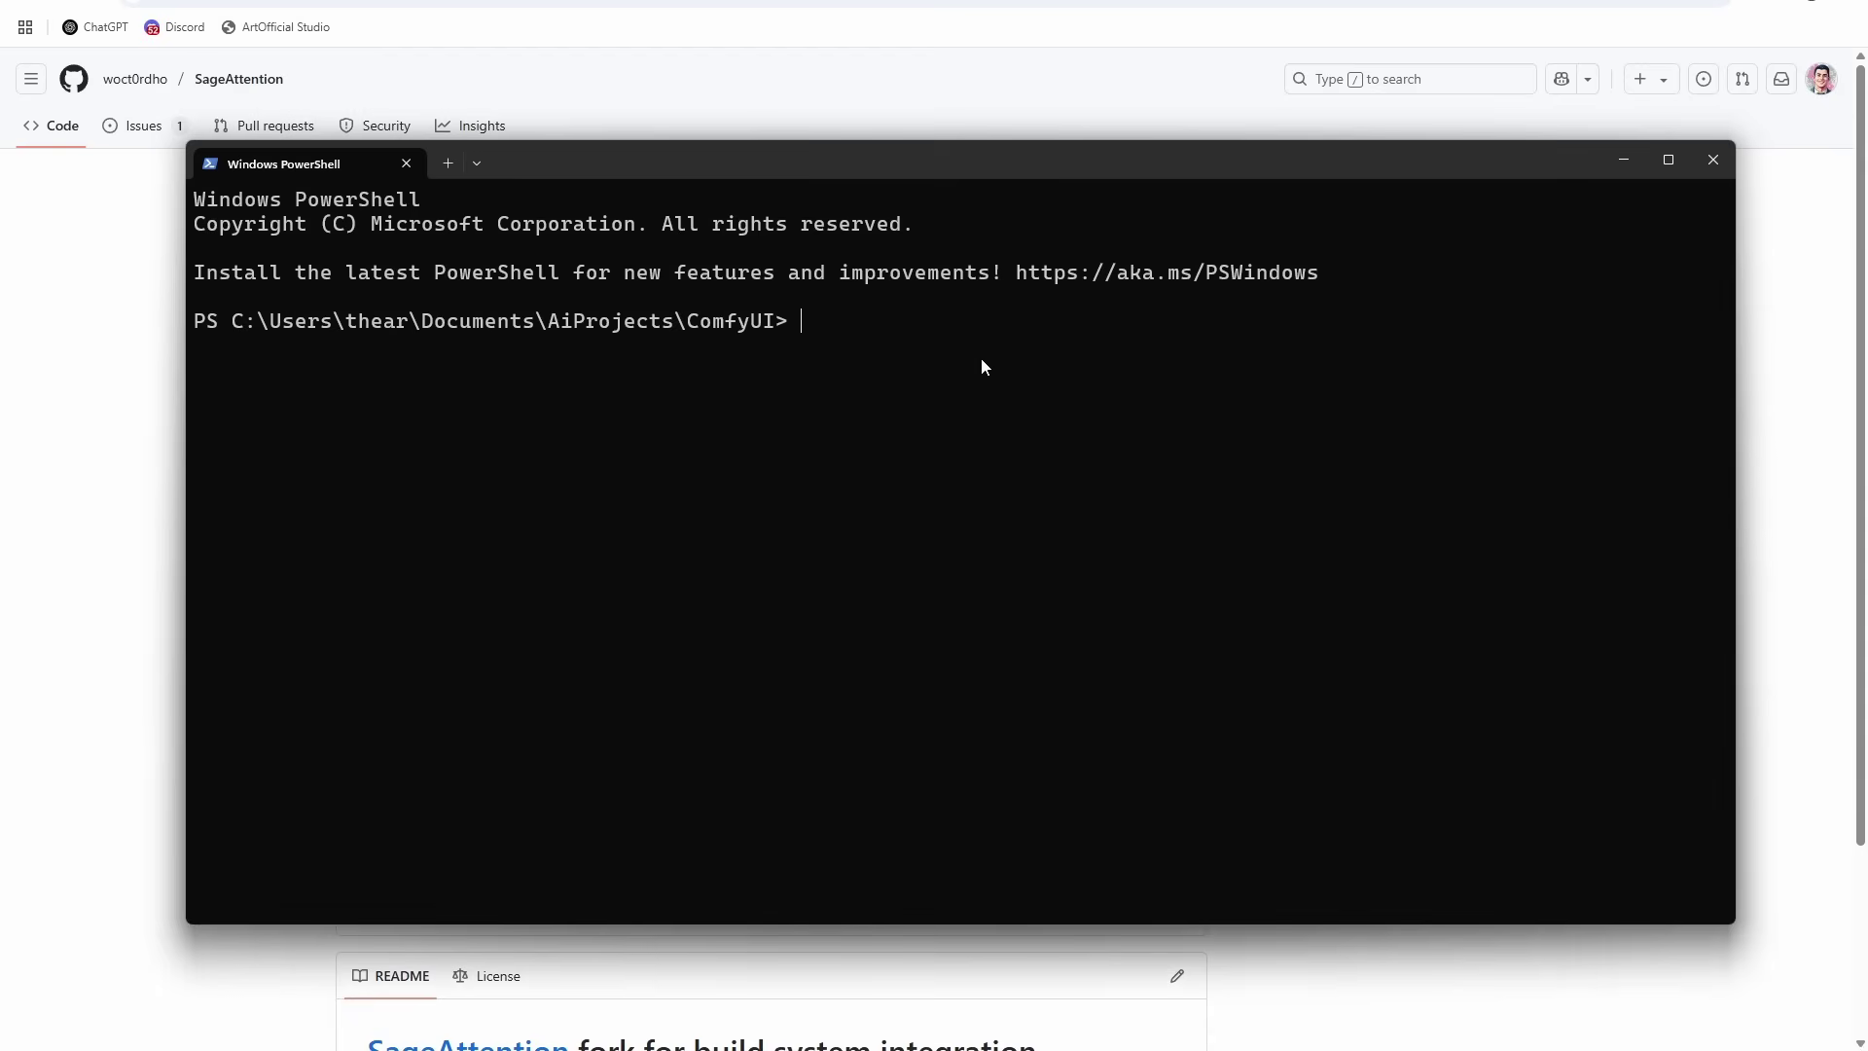
type("ls")
key("Return")
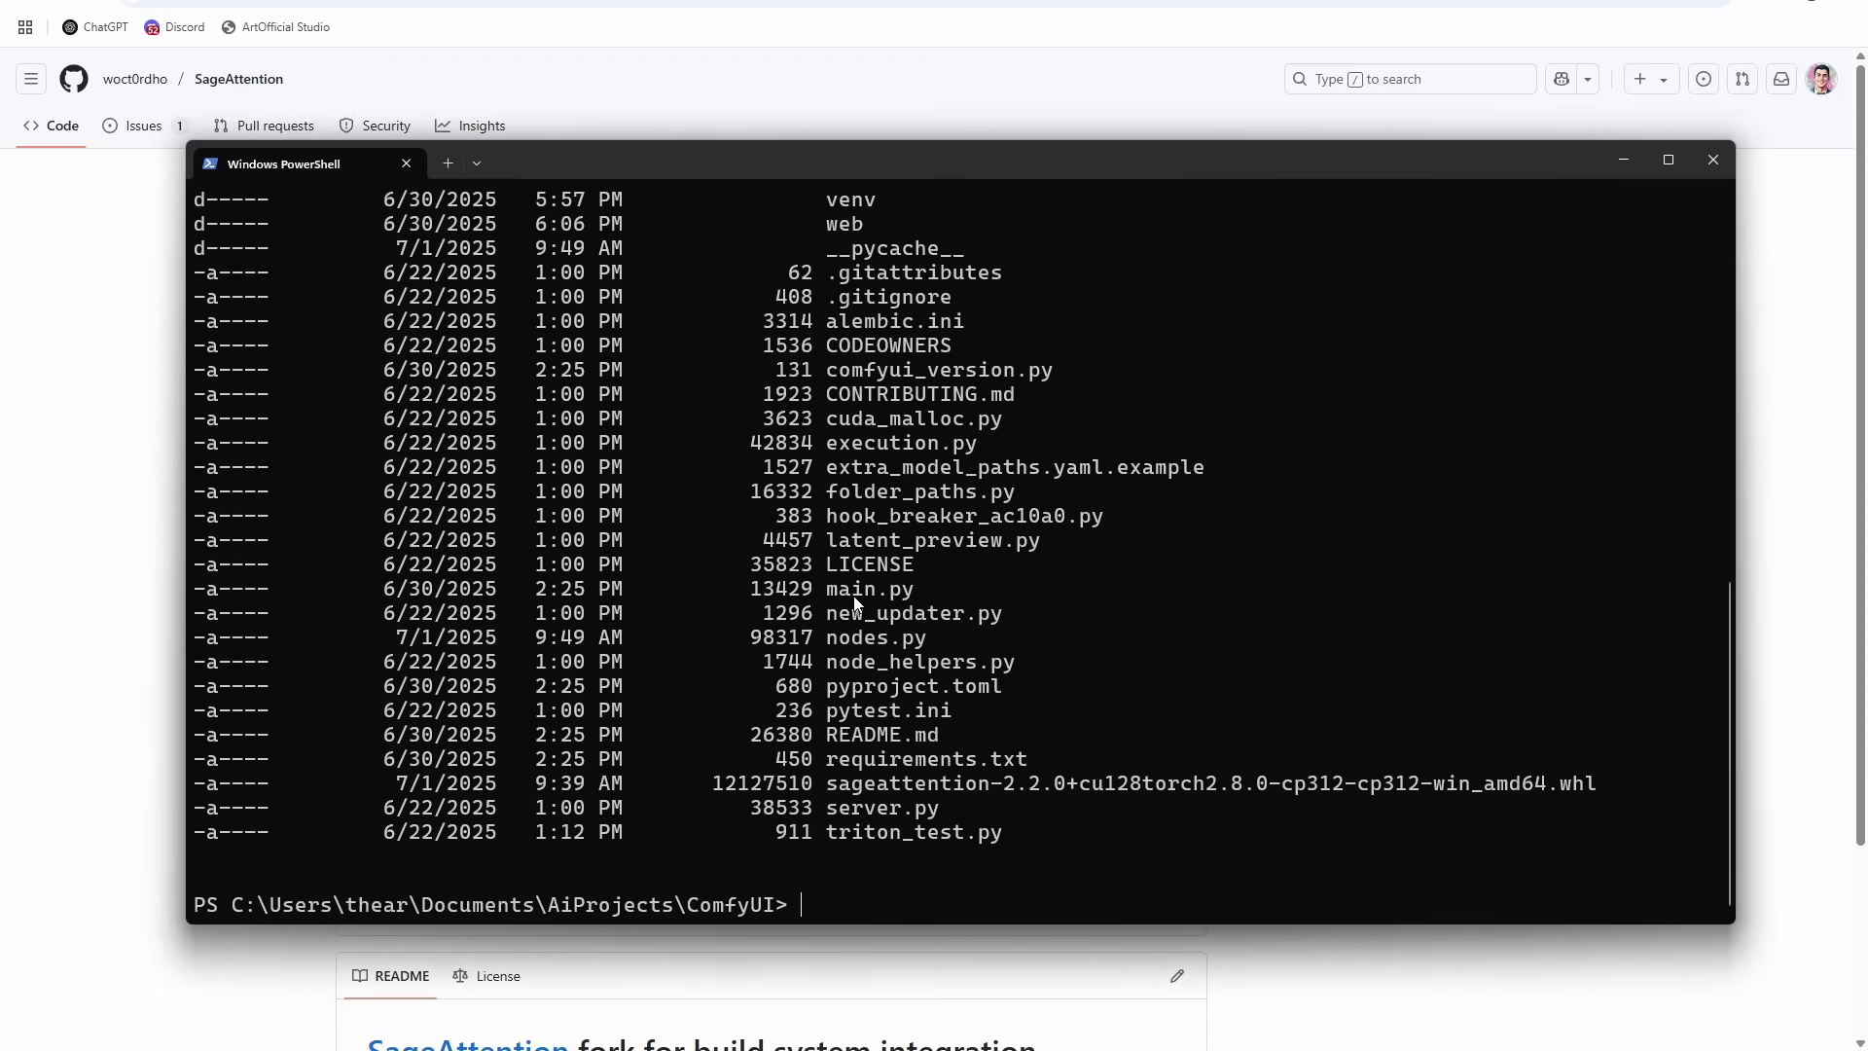
Step: Activate the ComfyUI virtual environment by running venv/Scripts/Activate.ps1
type("venv/b")
type("in")
key("BackSpace")
key("BackSpace")
key("BackSpace")
type("Scripts/Activ")
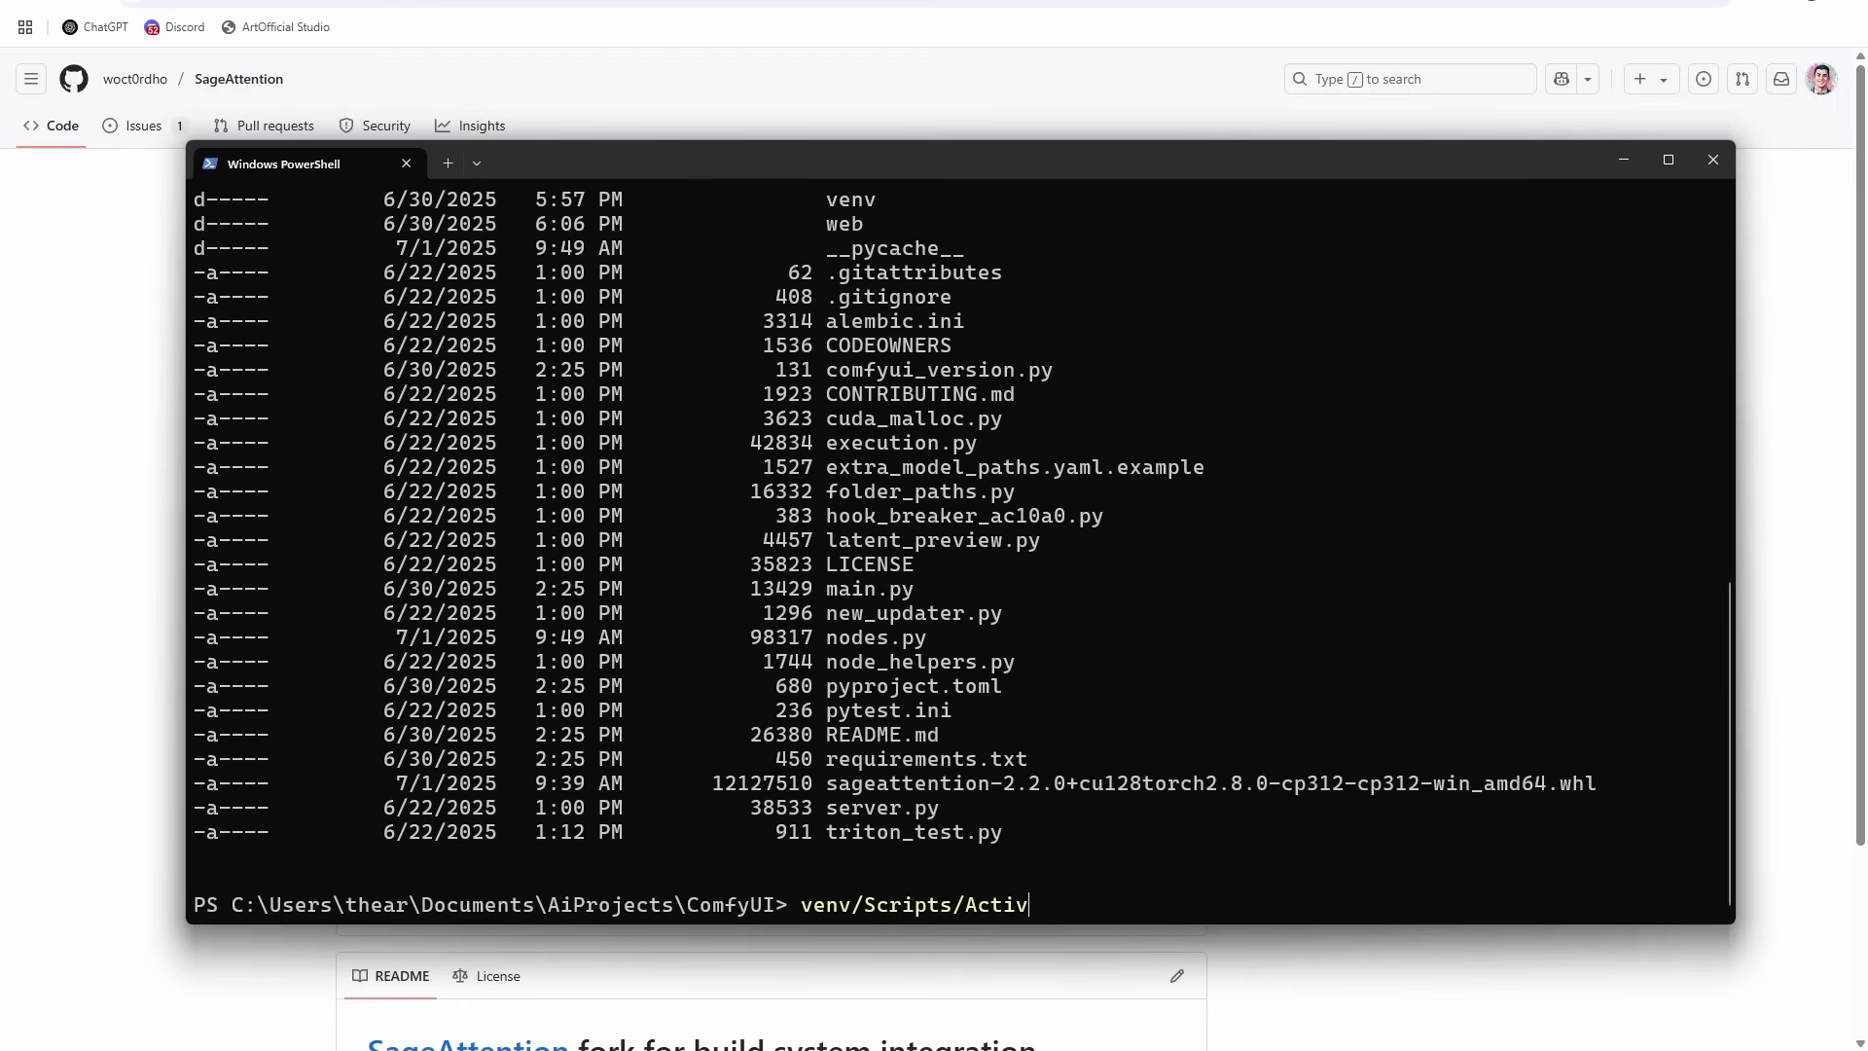
type("ate.ps1")
key("Return")
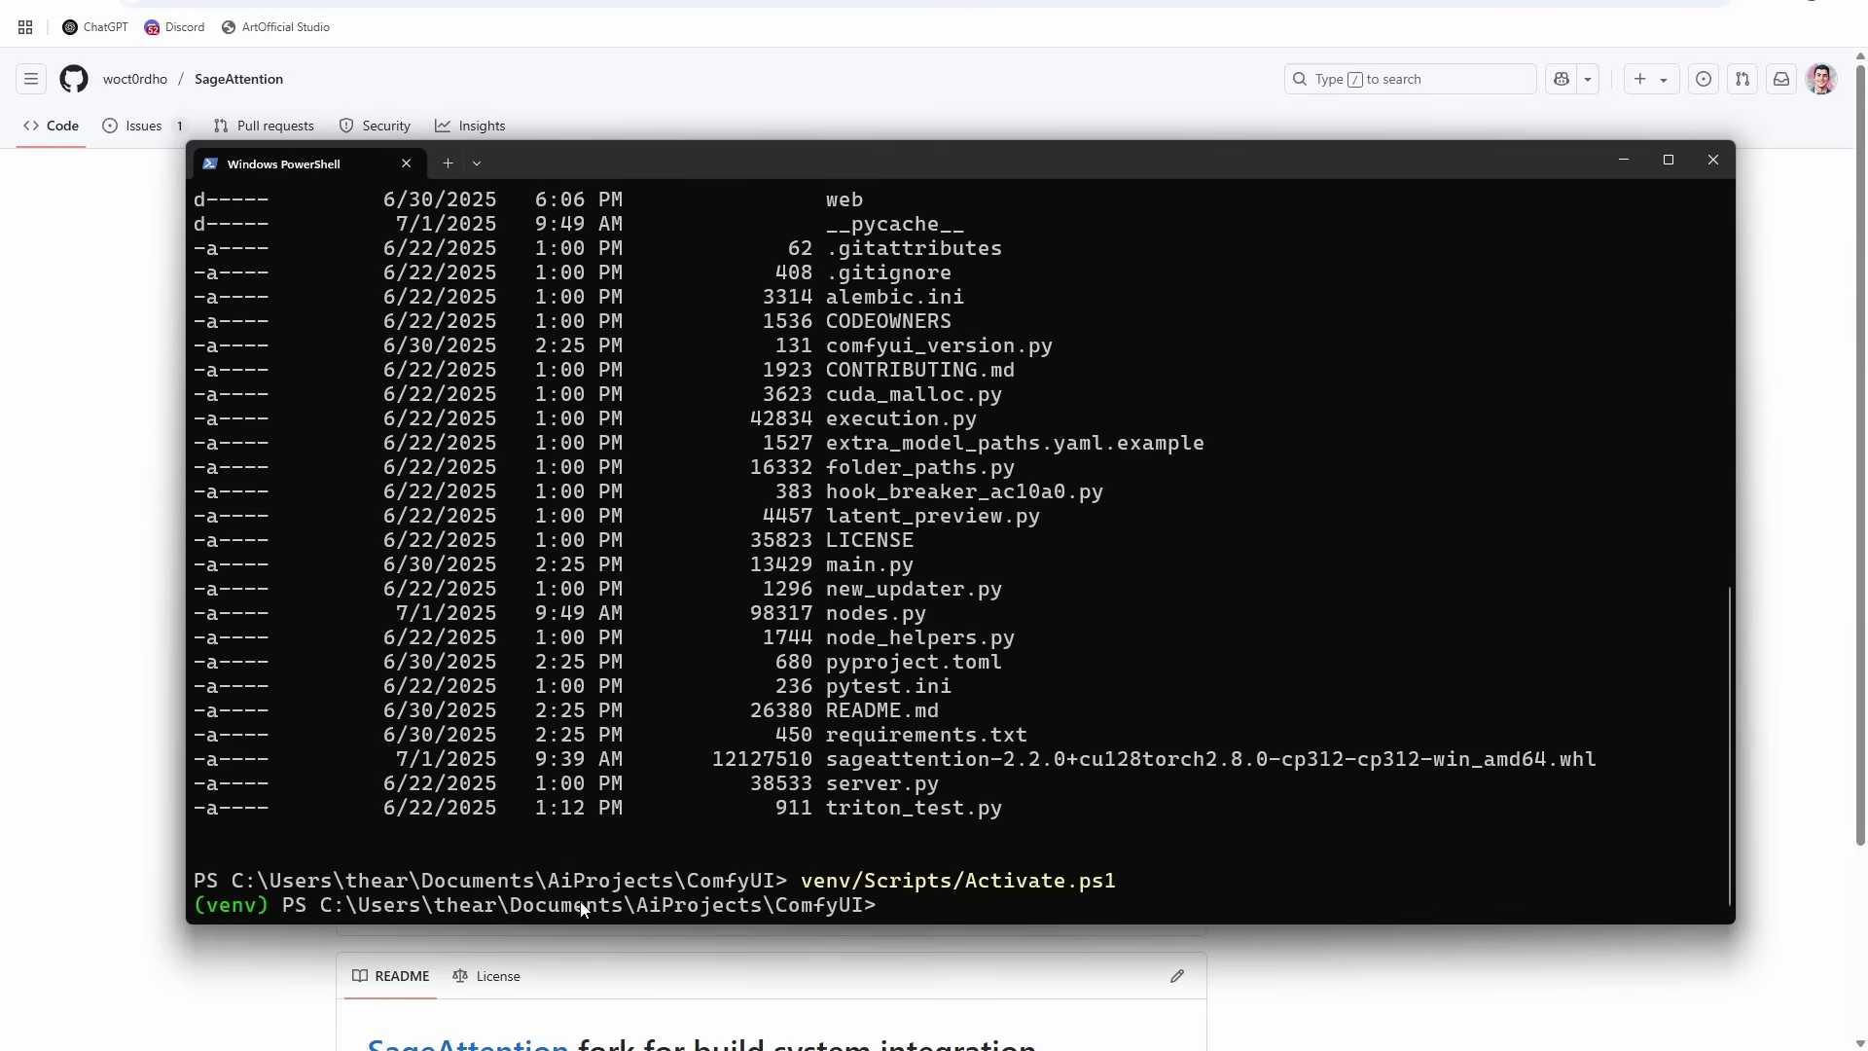
left_click_drag(276, 908, 198, 907)
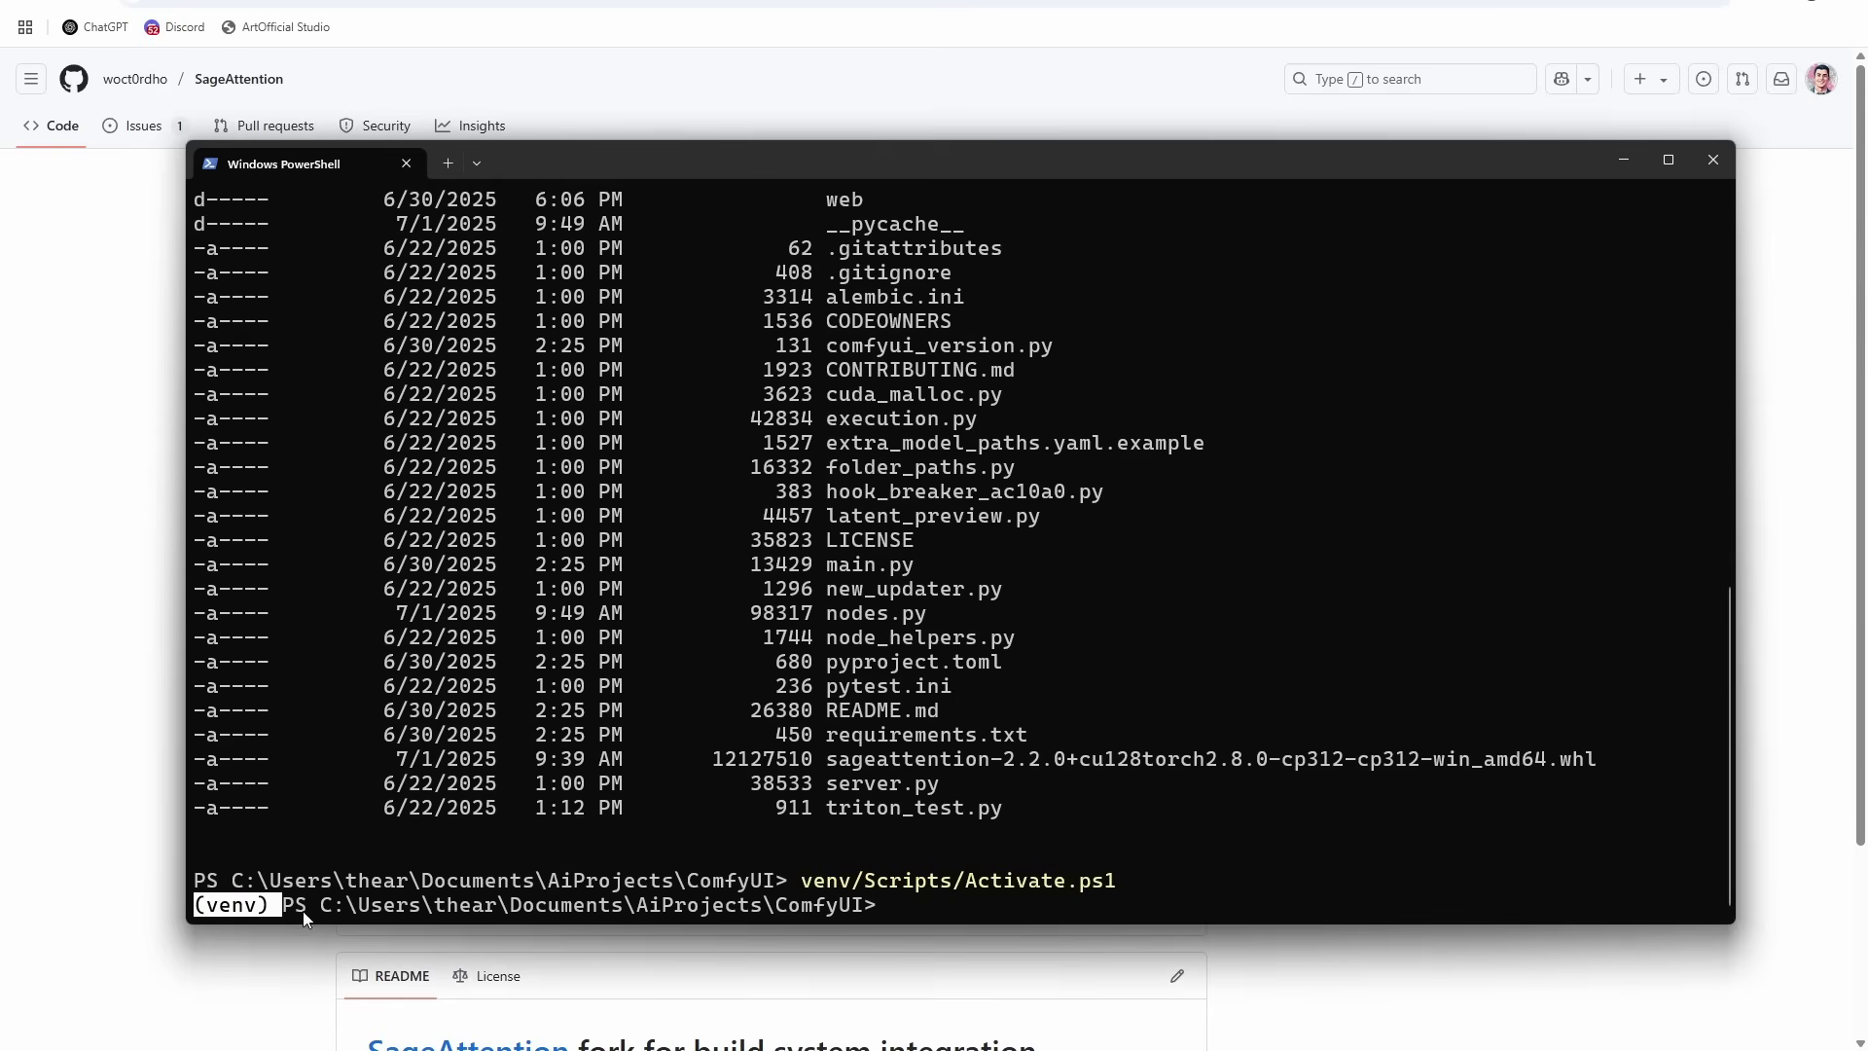
left_click(922, 900)
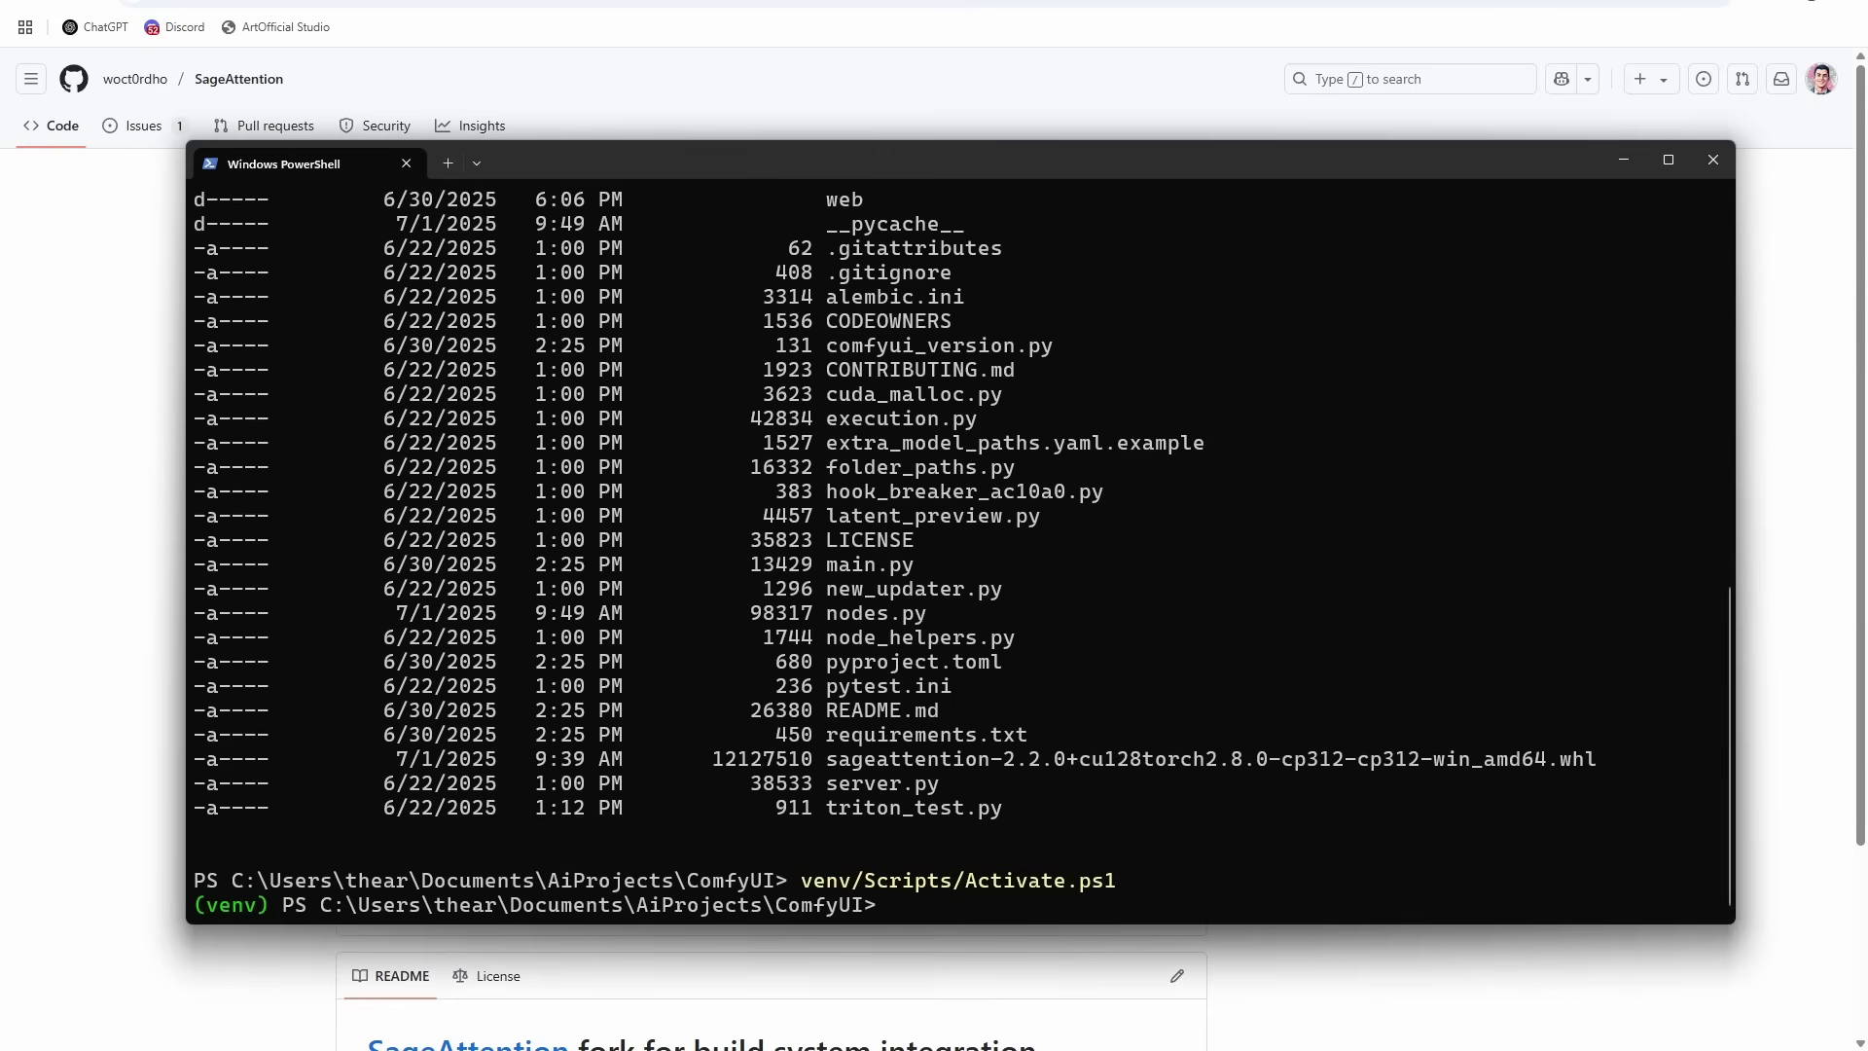
Step: List the Python packages installed in the virtual environment with pip list
type("pi p")
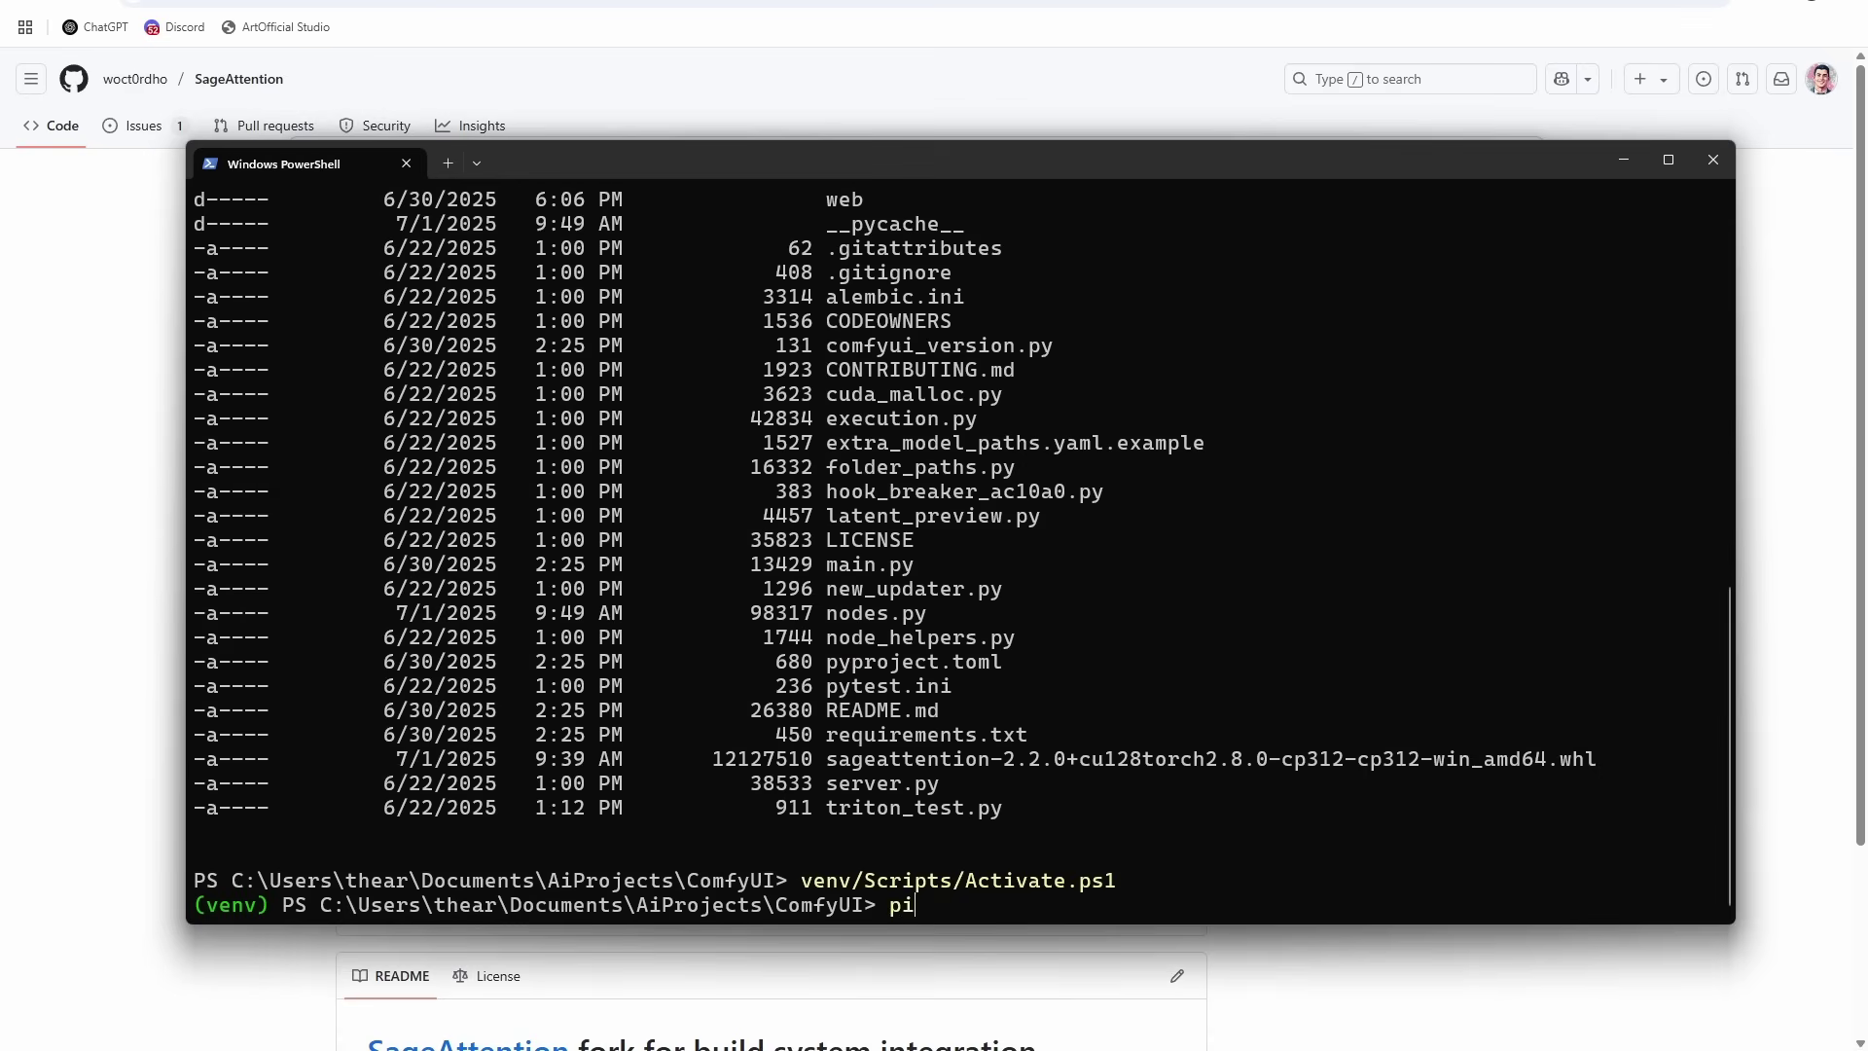
key("BackSpace")
key("BackSpace")
type("p list")
key("Return")
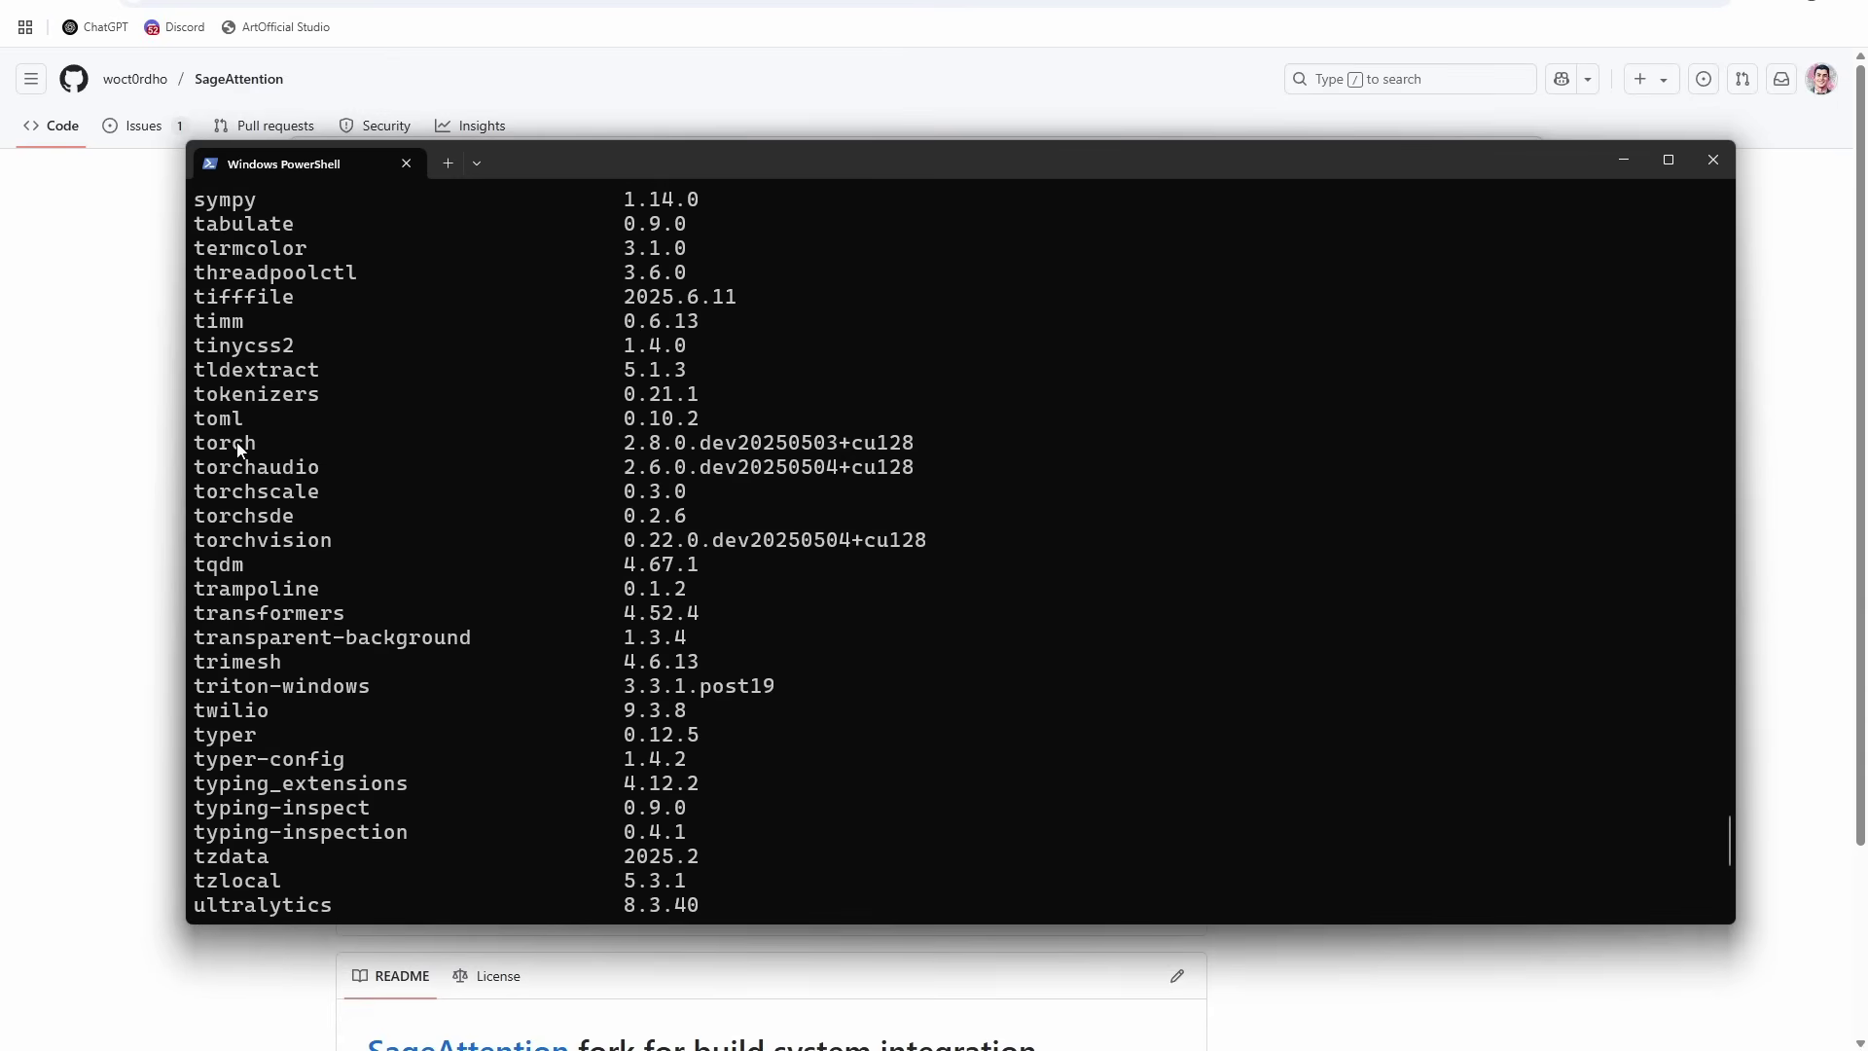
Step: Examine the installed torch, torchaudio and torchvision versions in the package list, copying the torch and torchaudio entries
left_click_drag(195, 443, 809, 486)
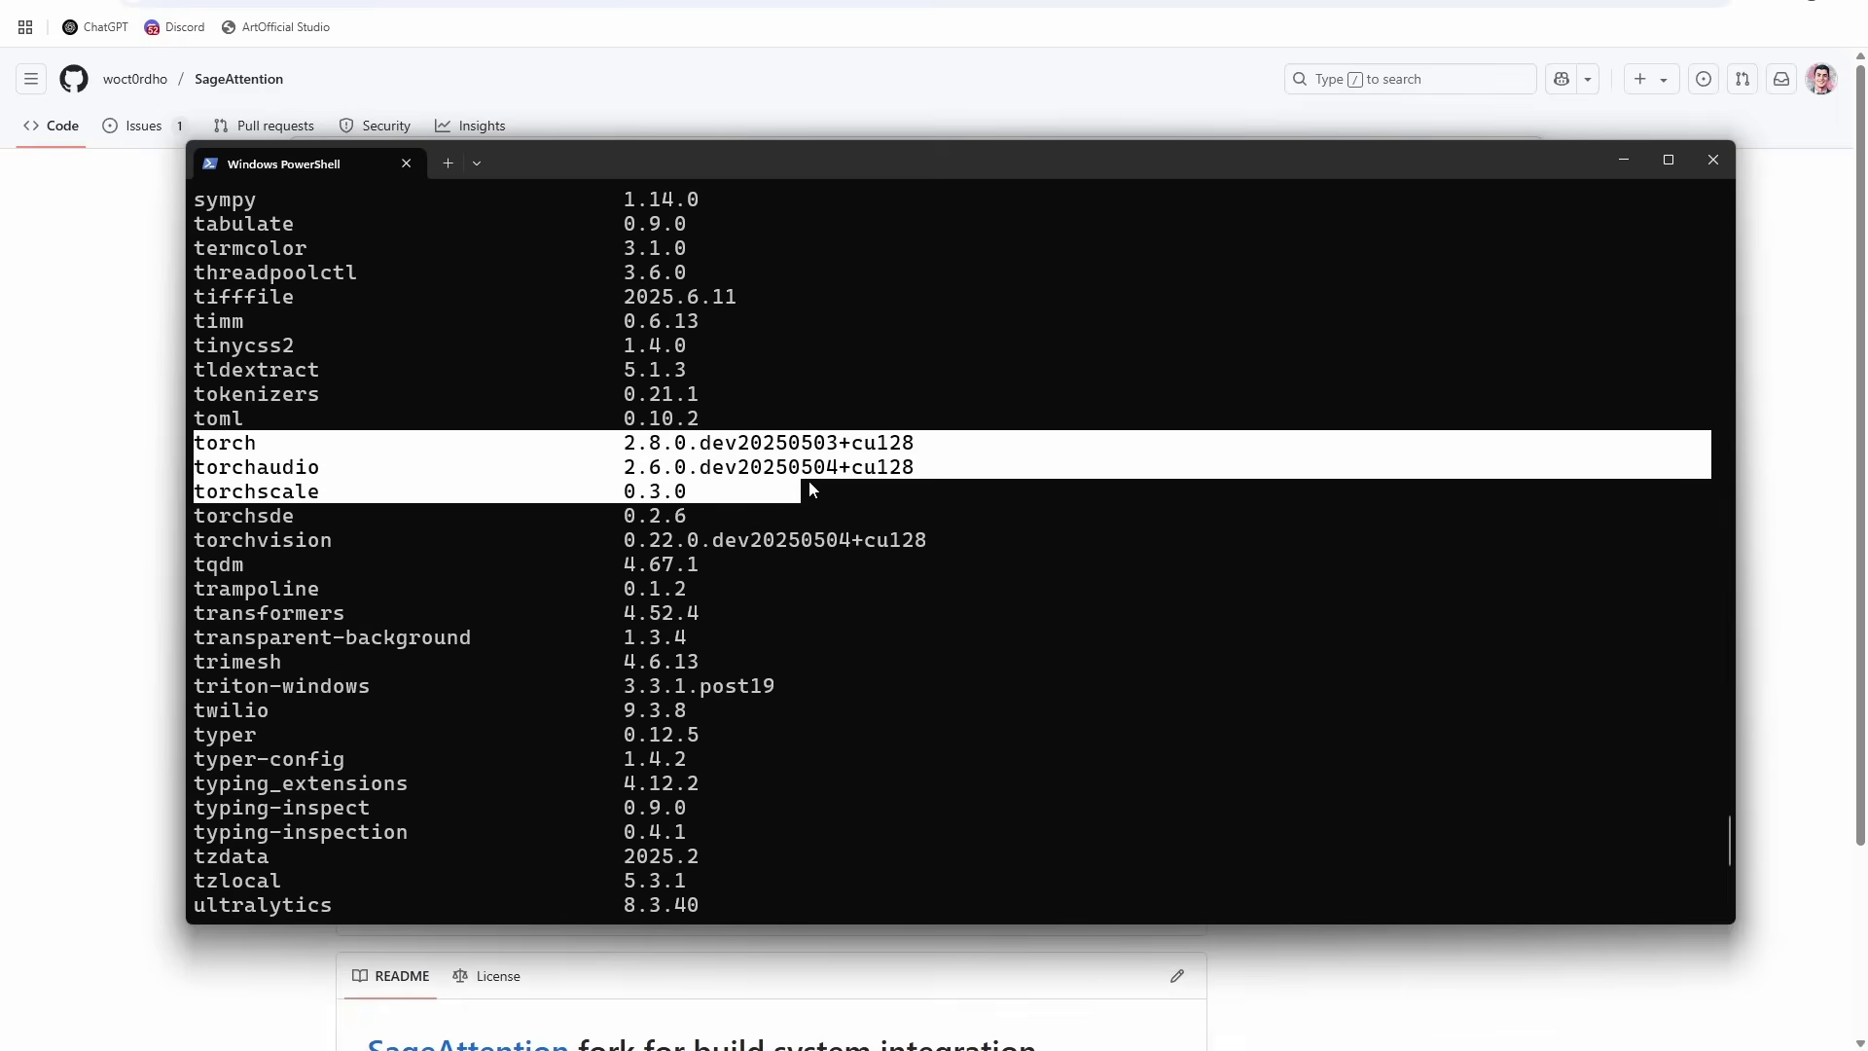
left_click(845, 459)
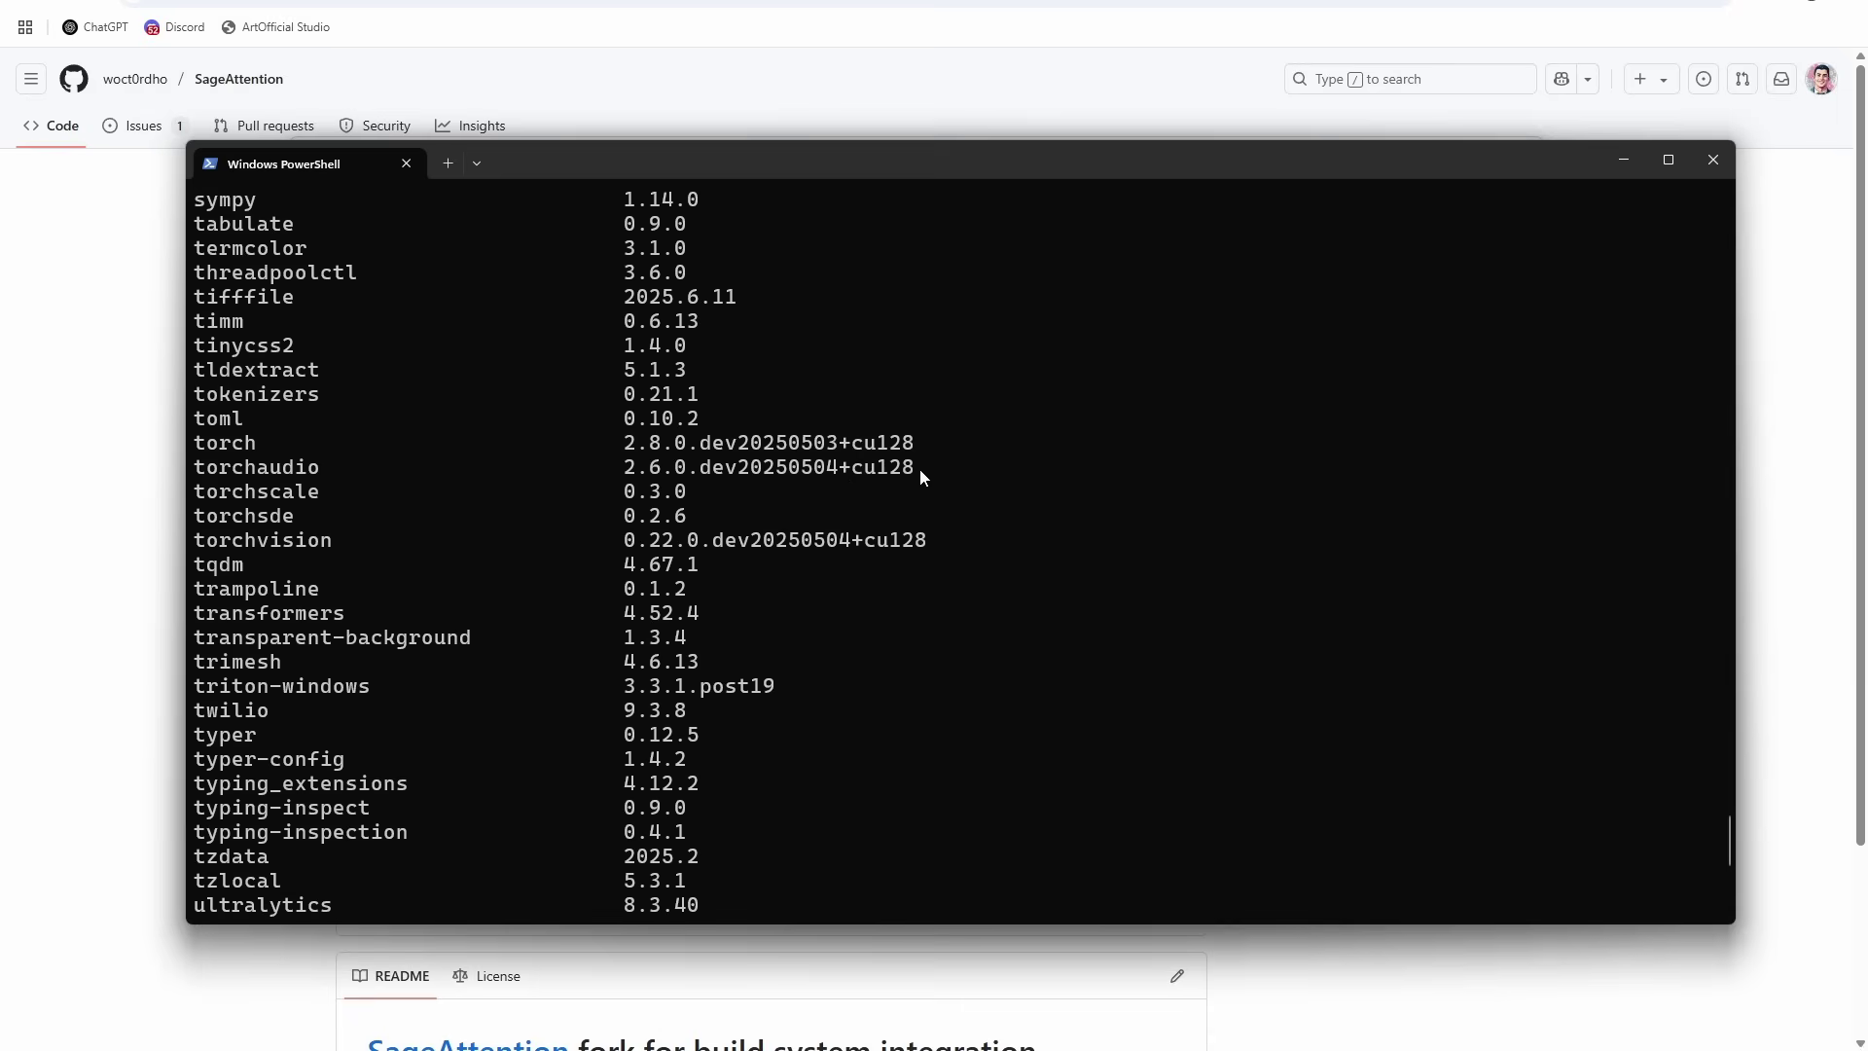
left_click_drag(919, 469, 195, 446)
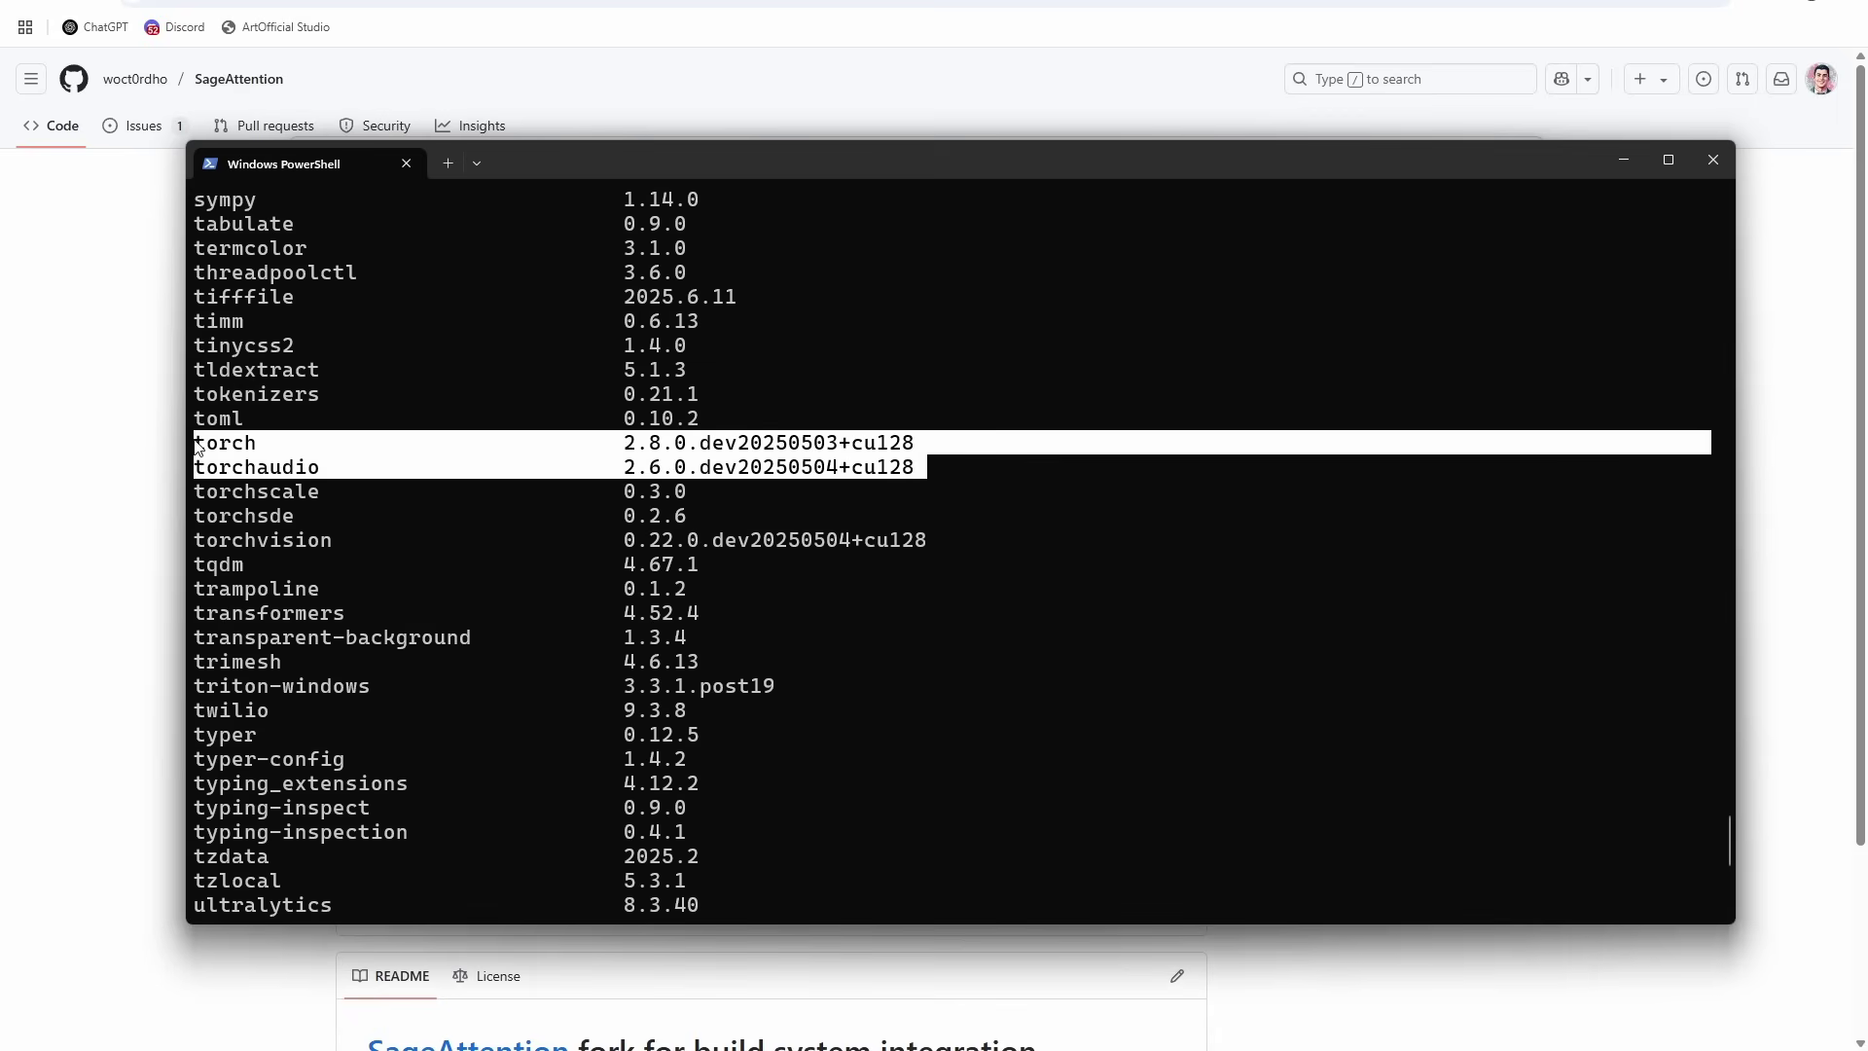
key("ctrl+c")
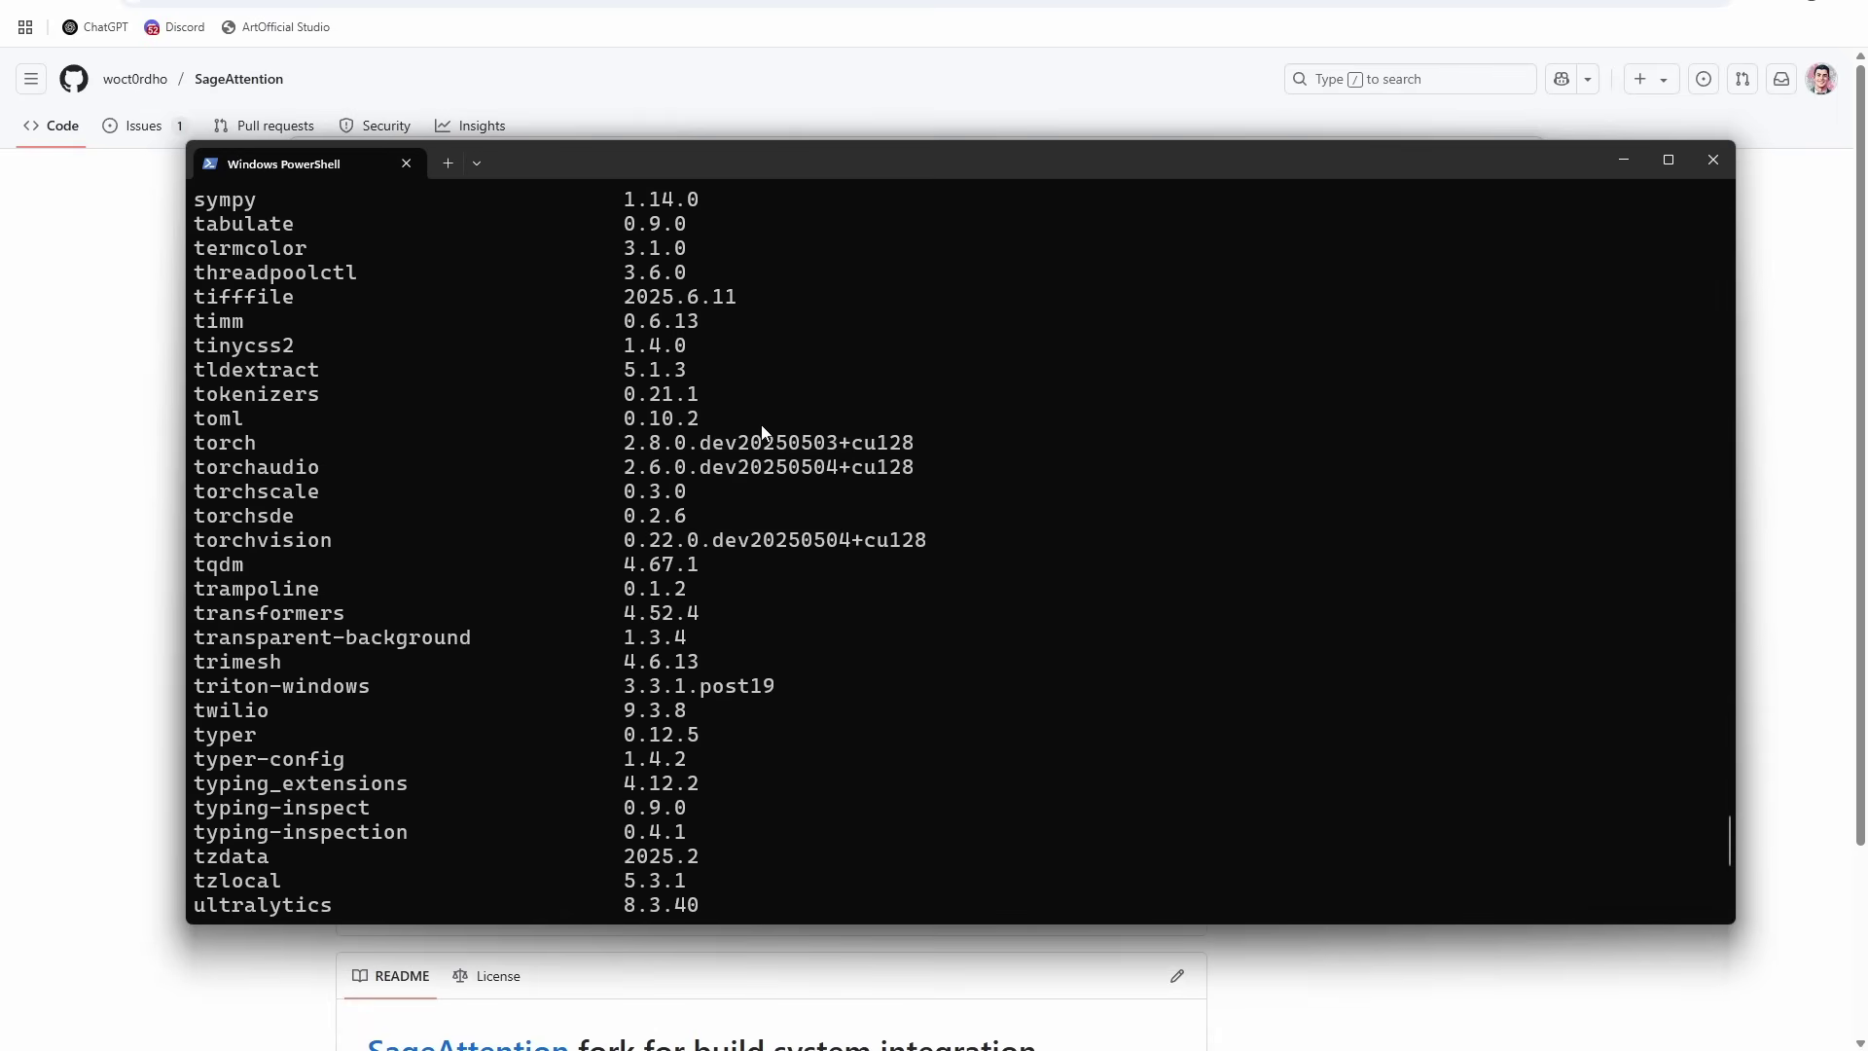
scroll(760, 428, "down", 2)
scroll(761, 423, "up", 1)
scroll(761, 423, "down", 5)
scroll(759, 447, "up", 7)
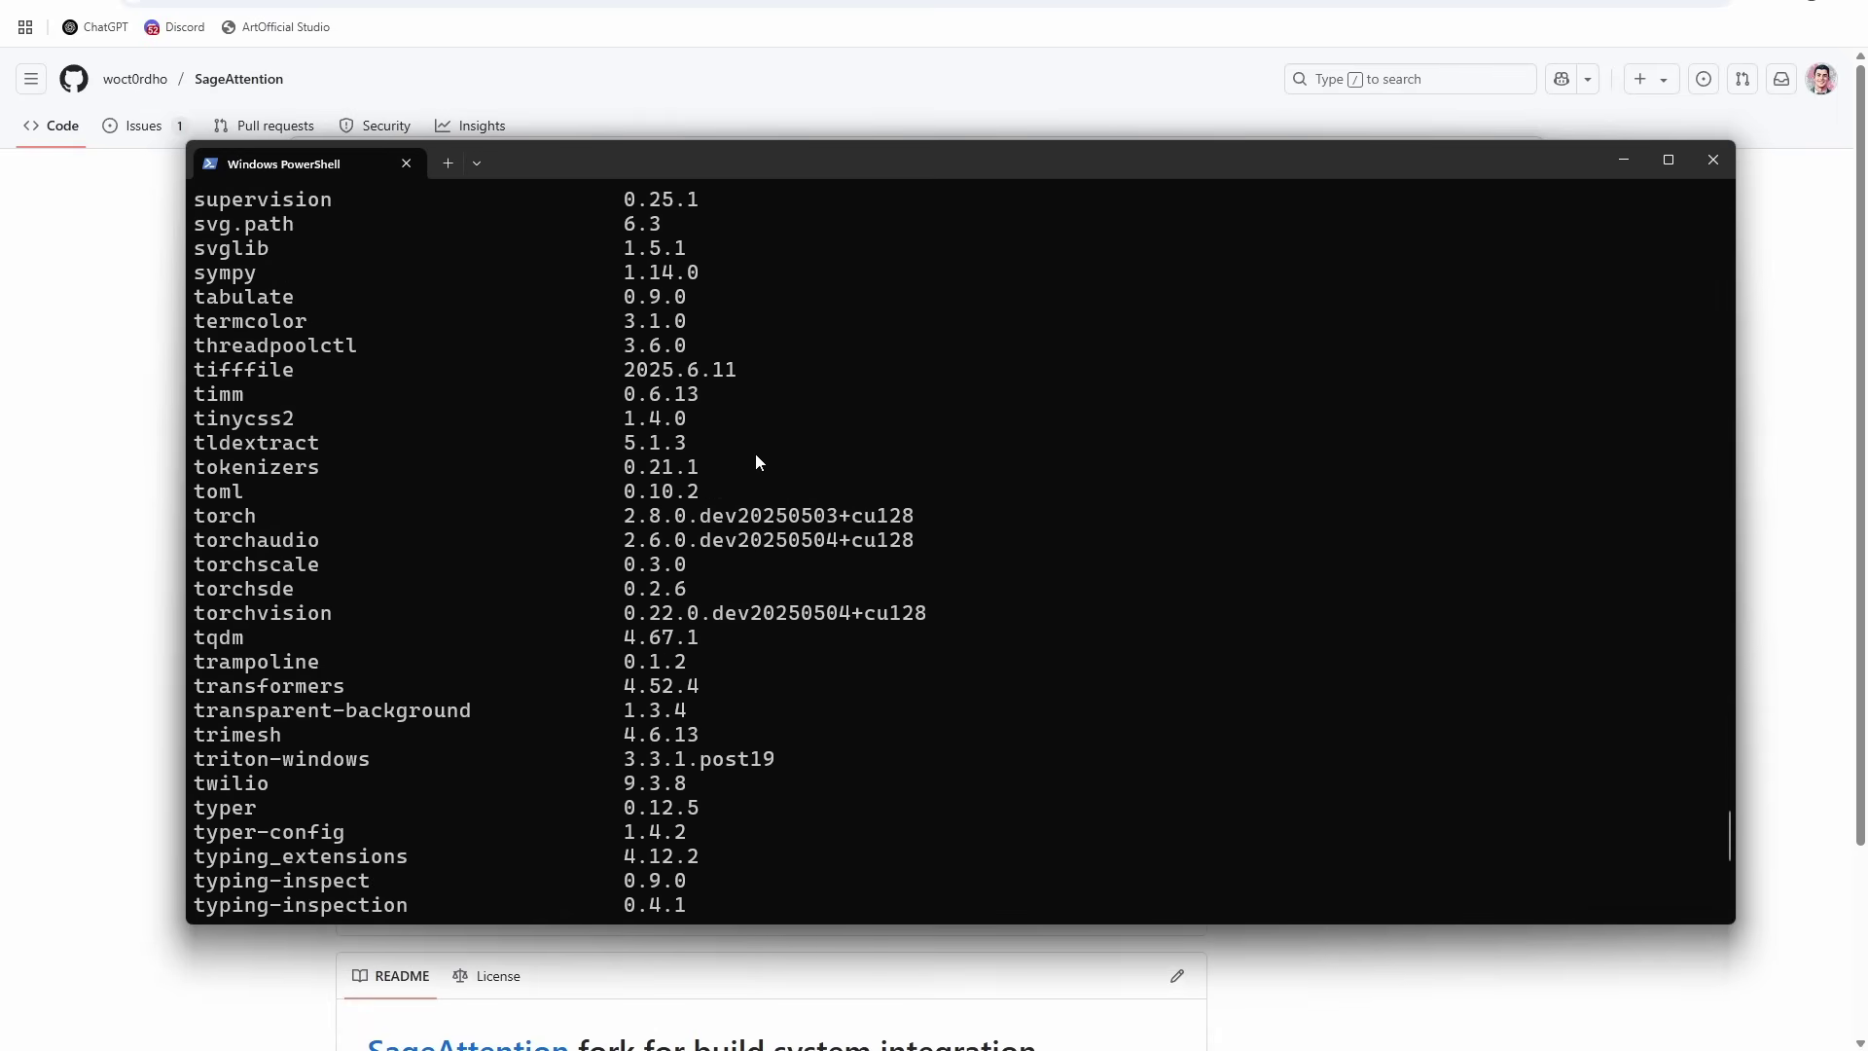
scroll(710, 540, "down", 1)
left_click_drag(908, 443, 186, 448)
scroll(788, 518, "down", 7)
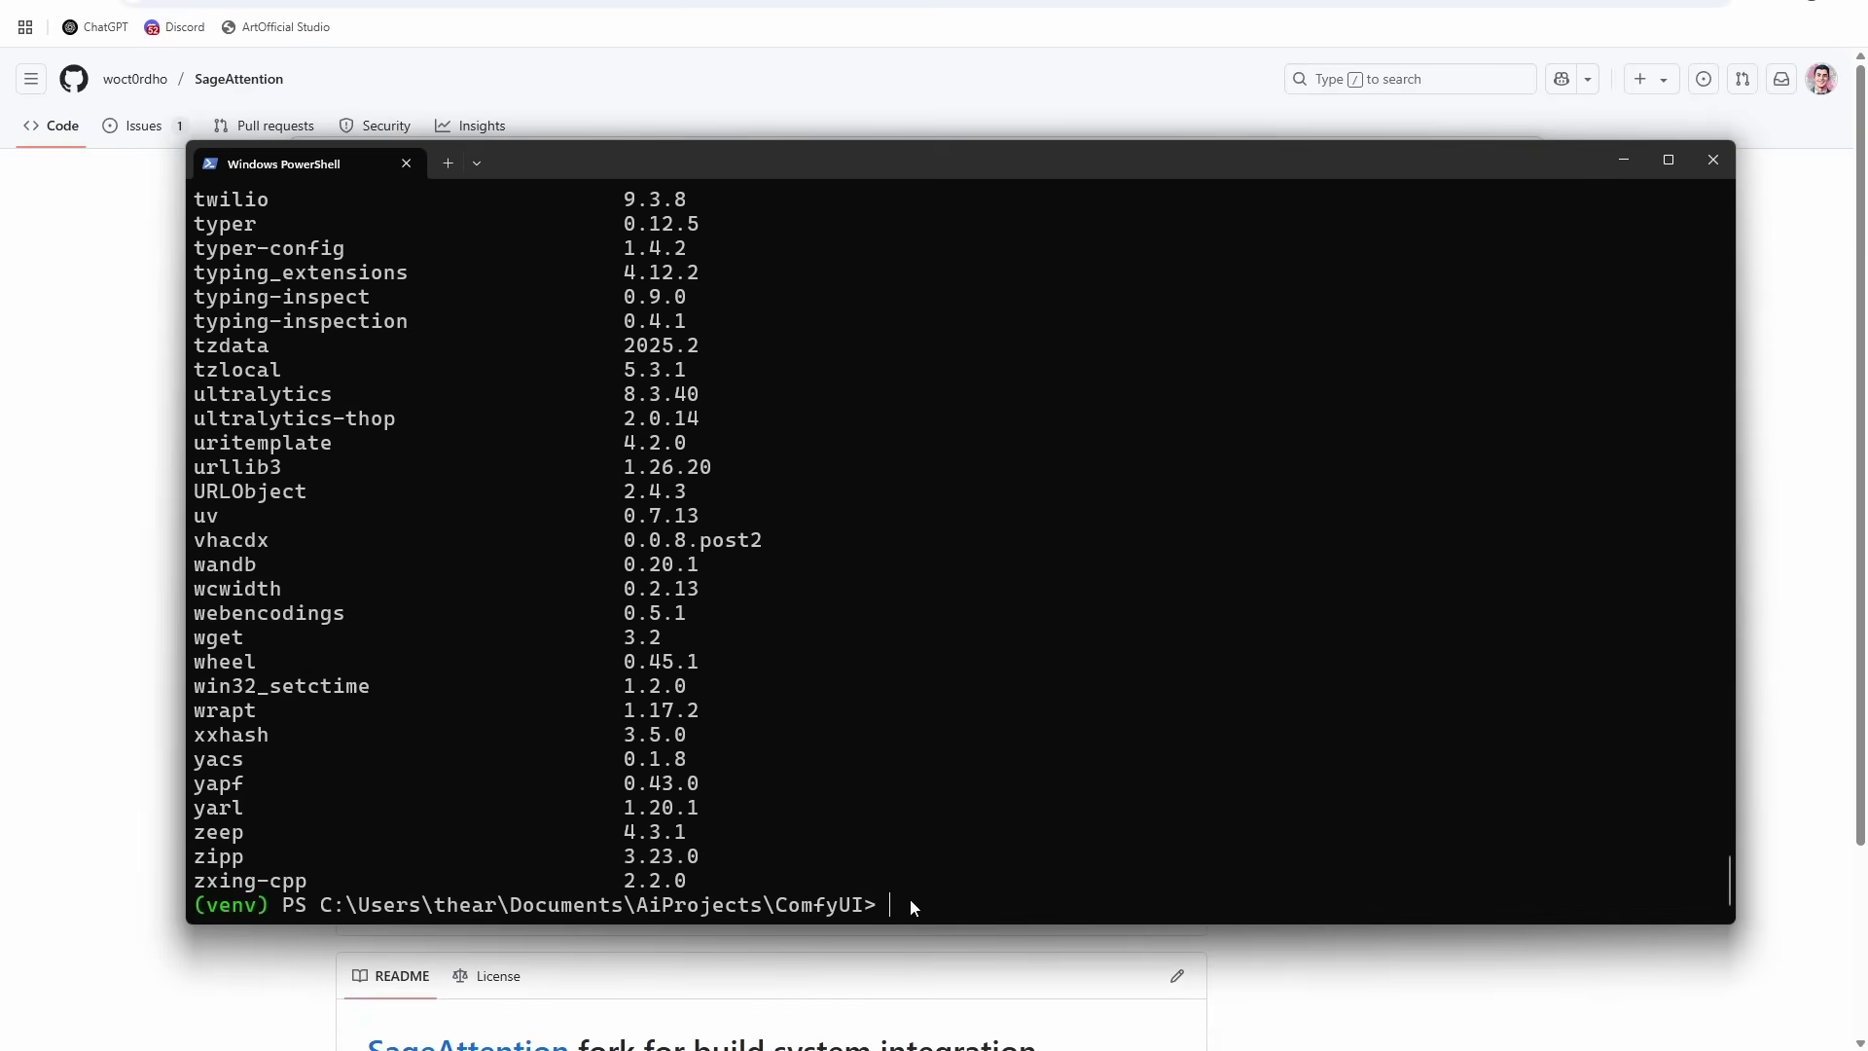
Step: Uninstall torch, torchvision and torchaudio from the virtual environment with pip, using the -y option
type("pip uninstall")
key("Right")
key("Return")
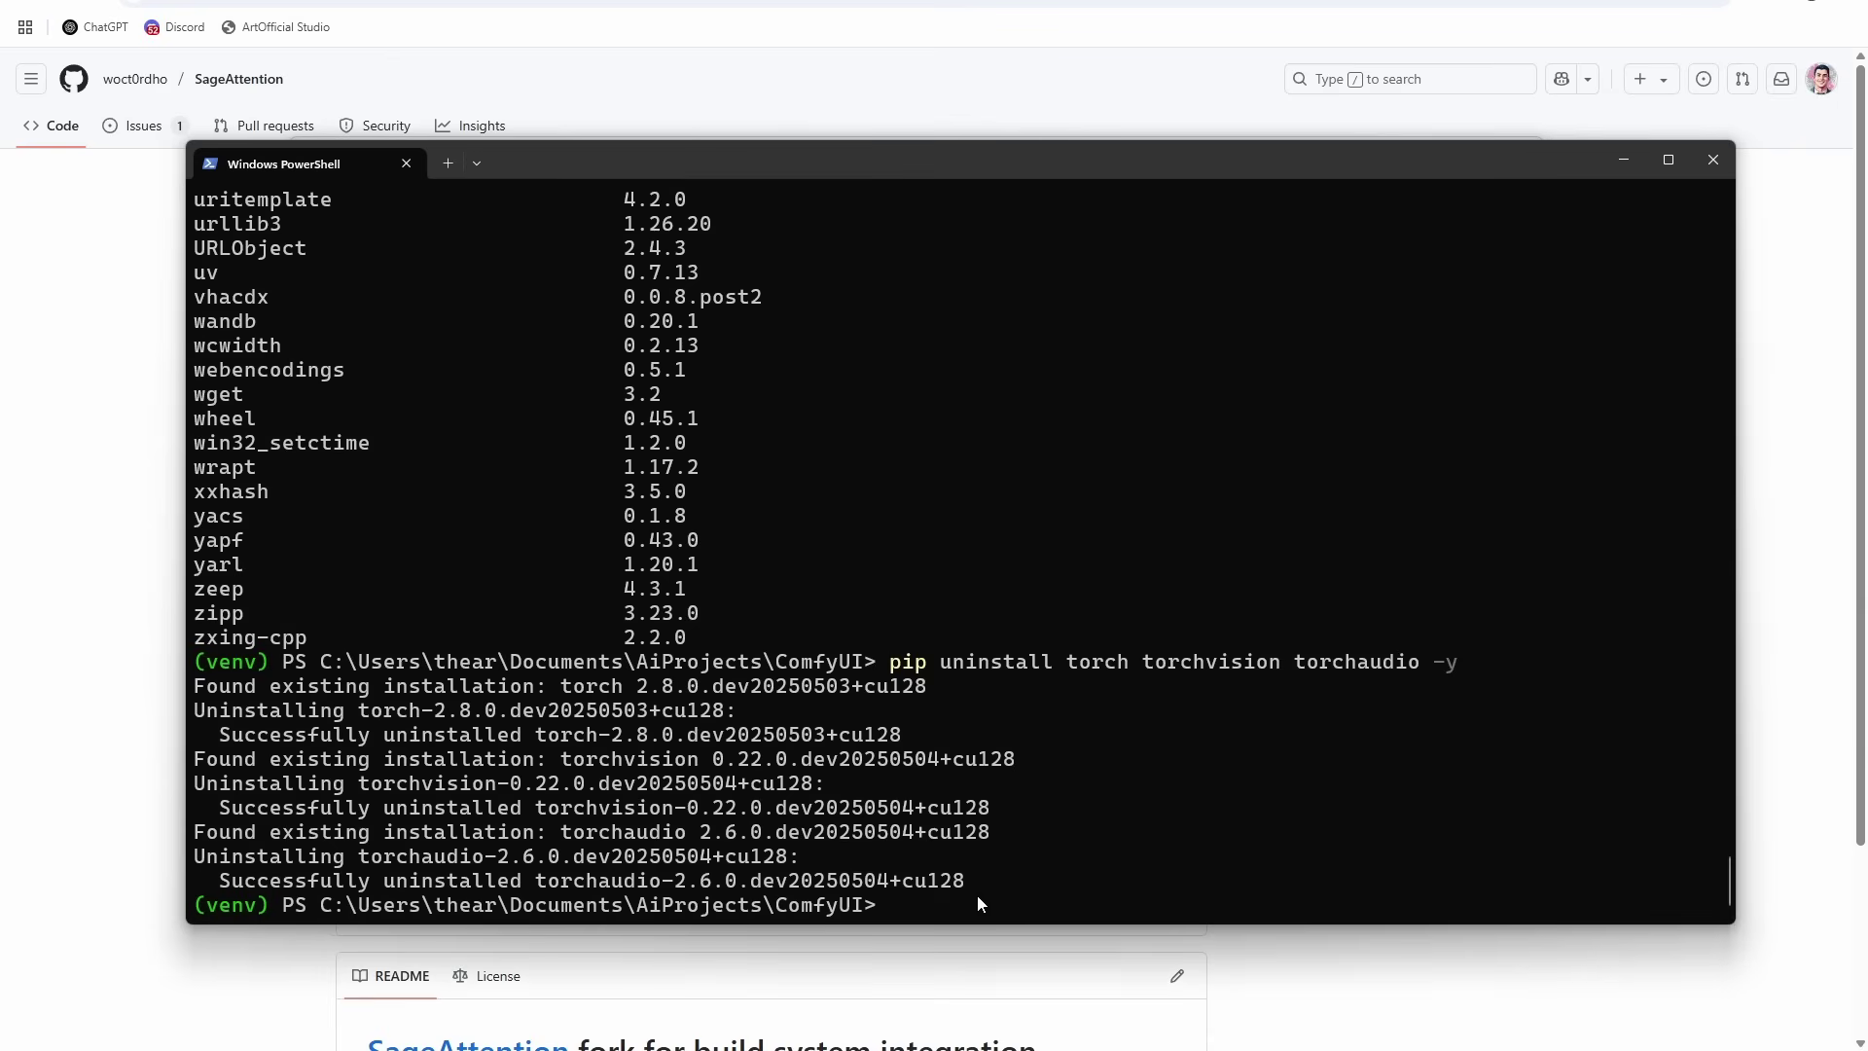
Step: Compose a pip install command for torch==2.8.0.dev20250503+cu128, torchvision and torchaudio, taking the torch version from the saved text notes
left_click(1004, 876)
type("pip ")
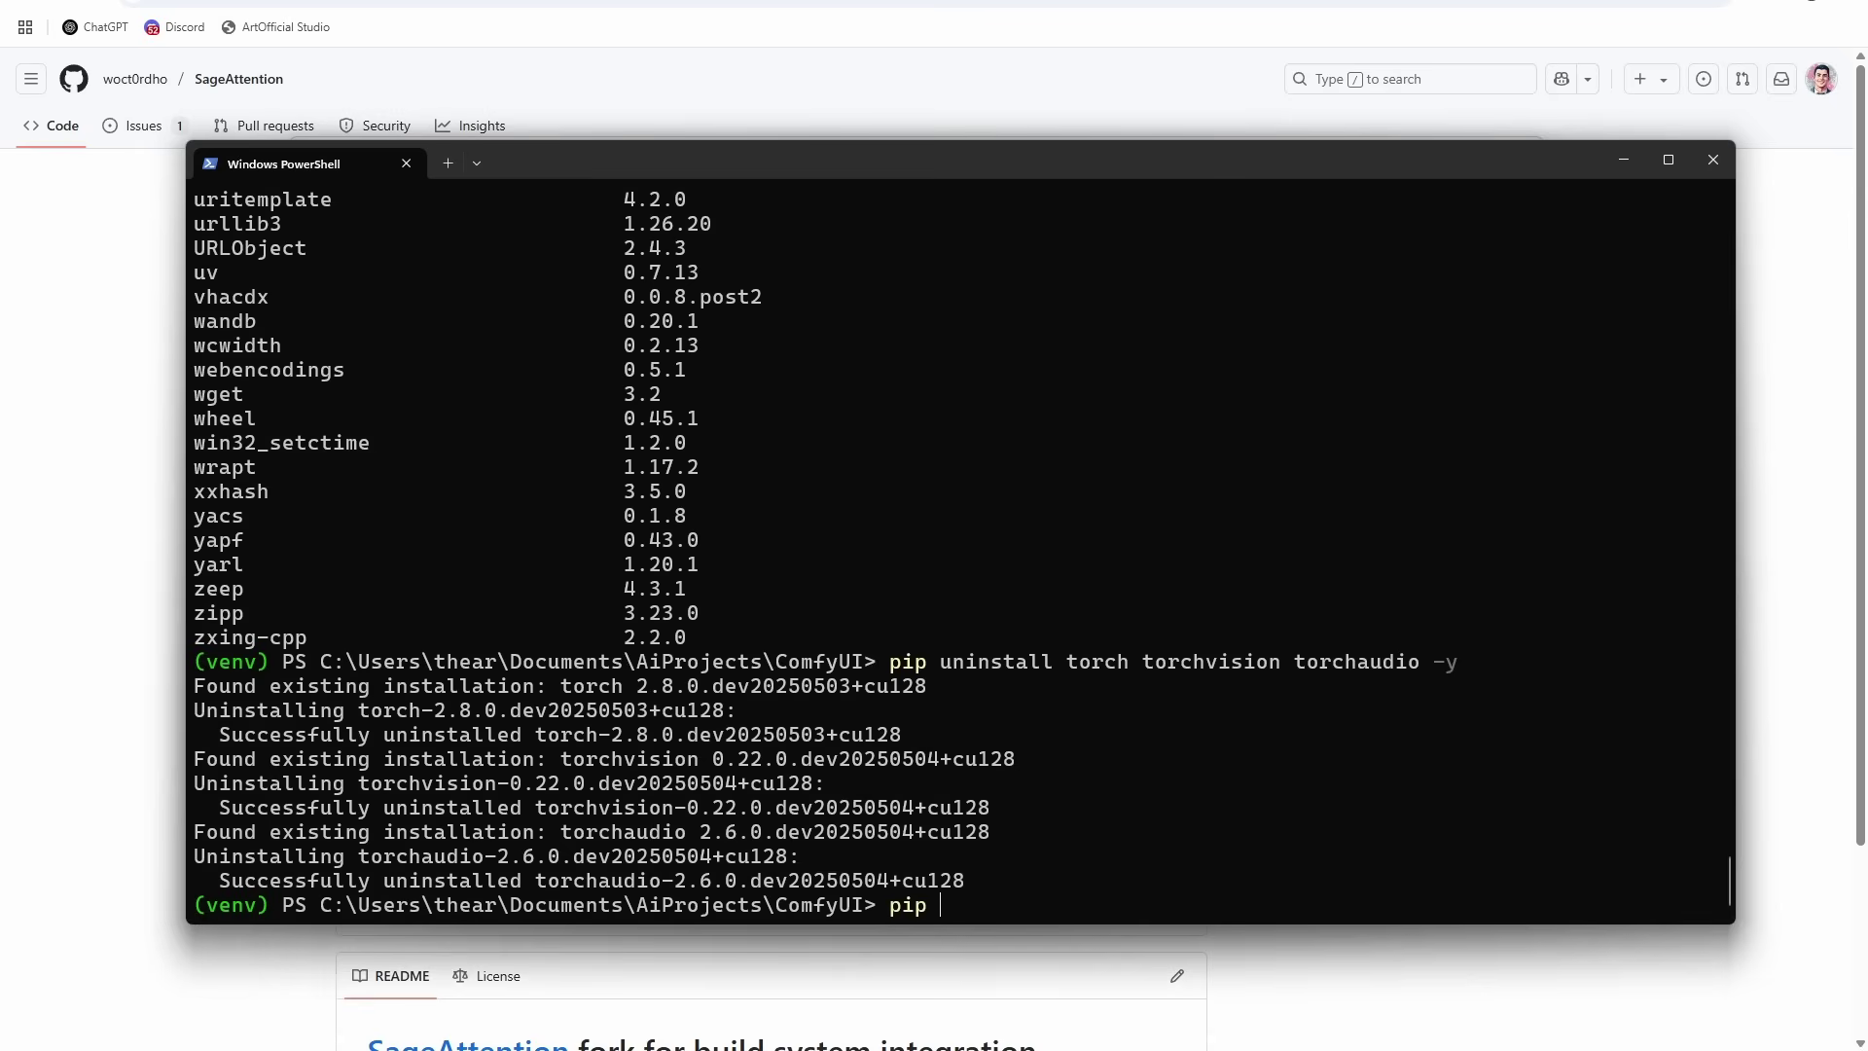
type("install torch==")
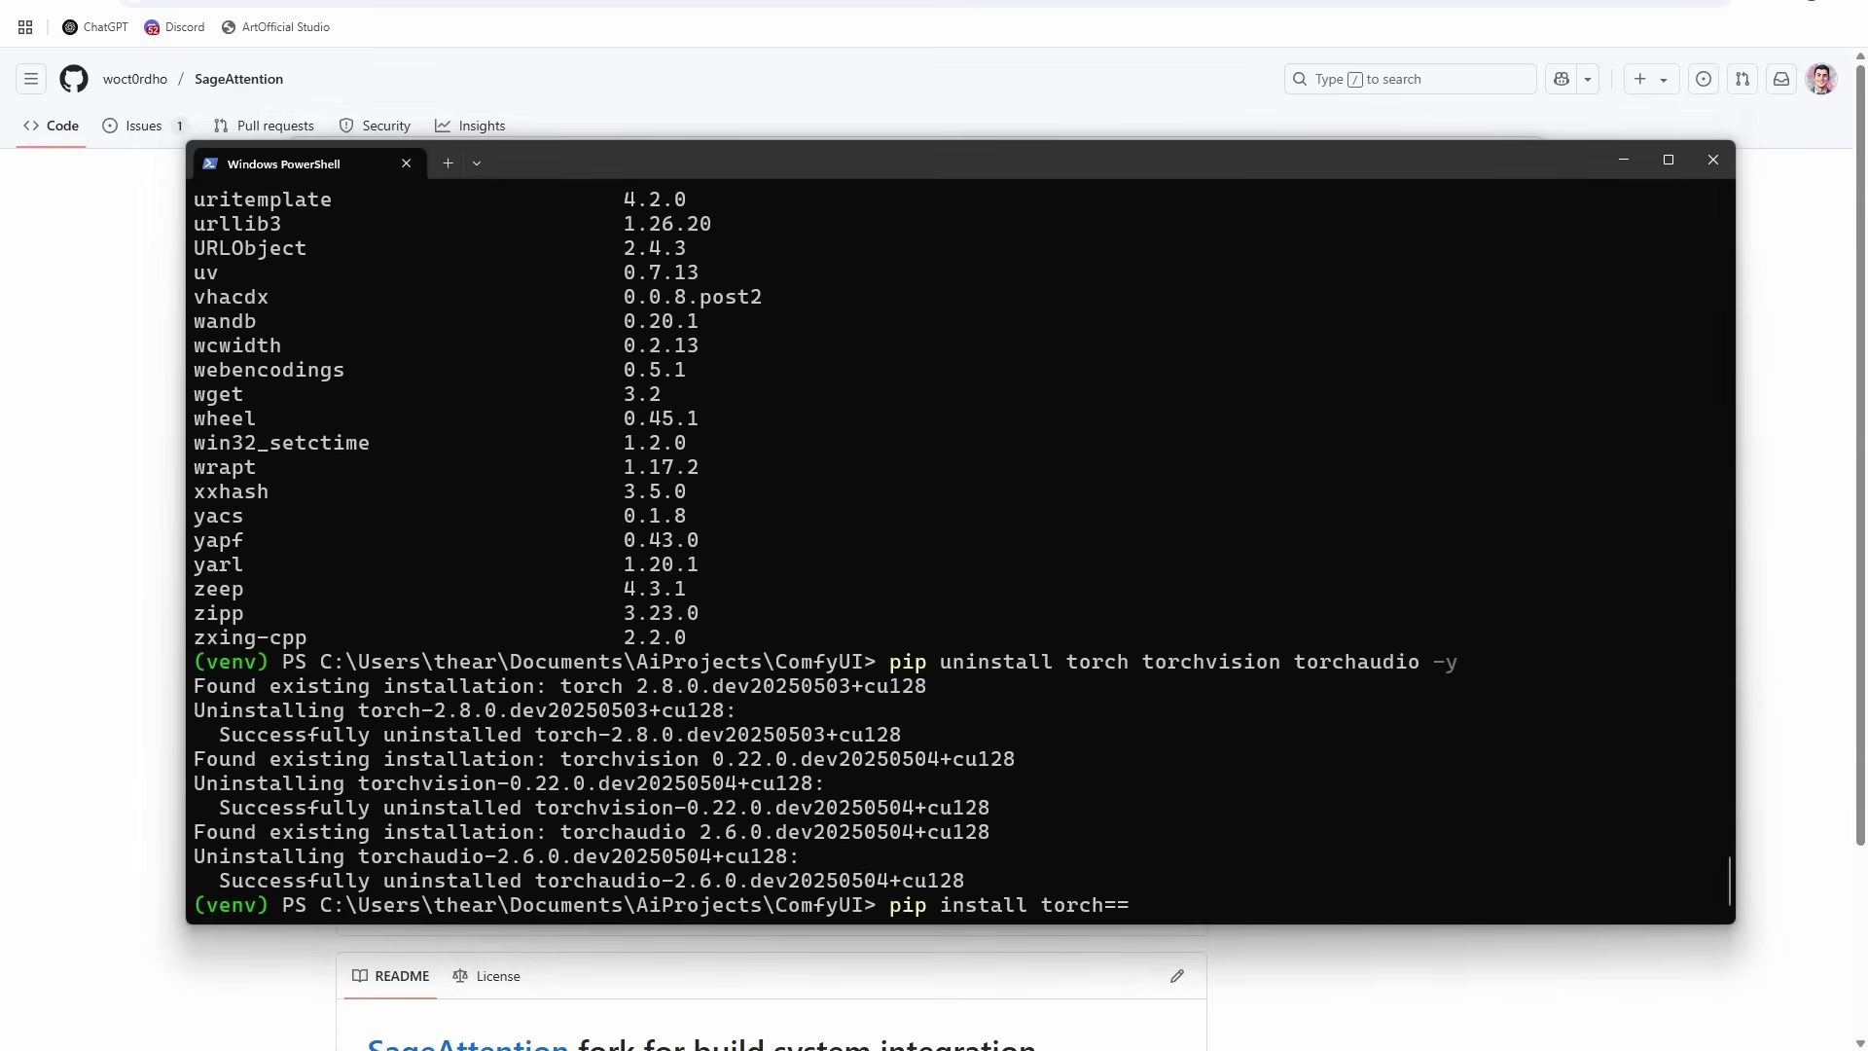
left_click_drag(1867, 112, 1848, 126)
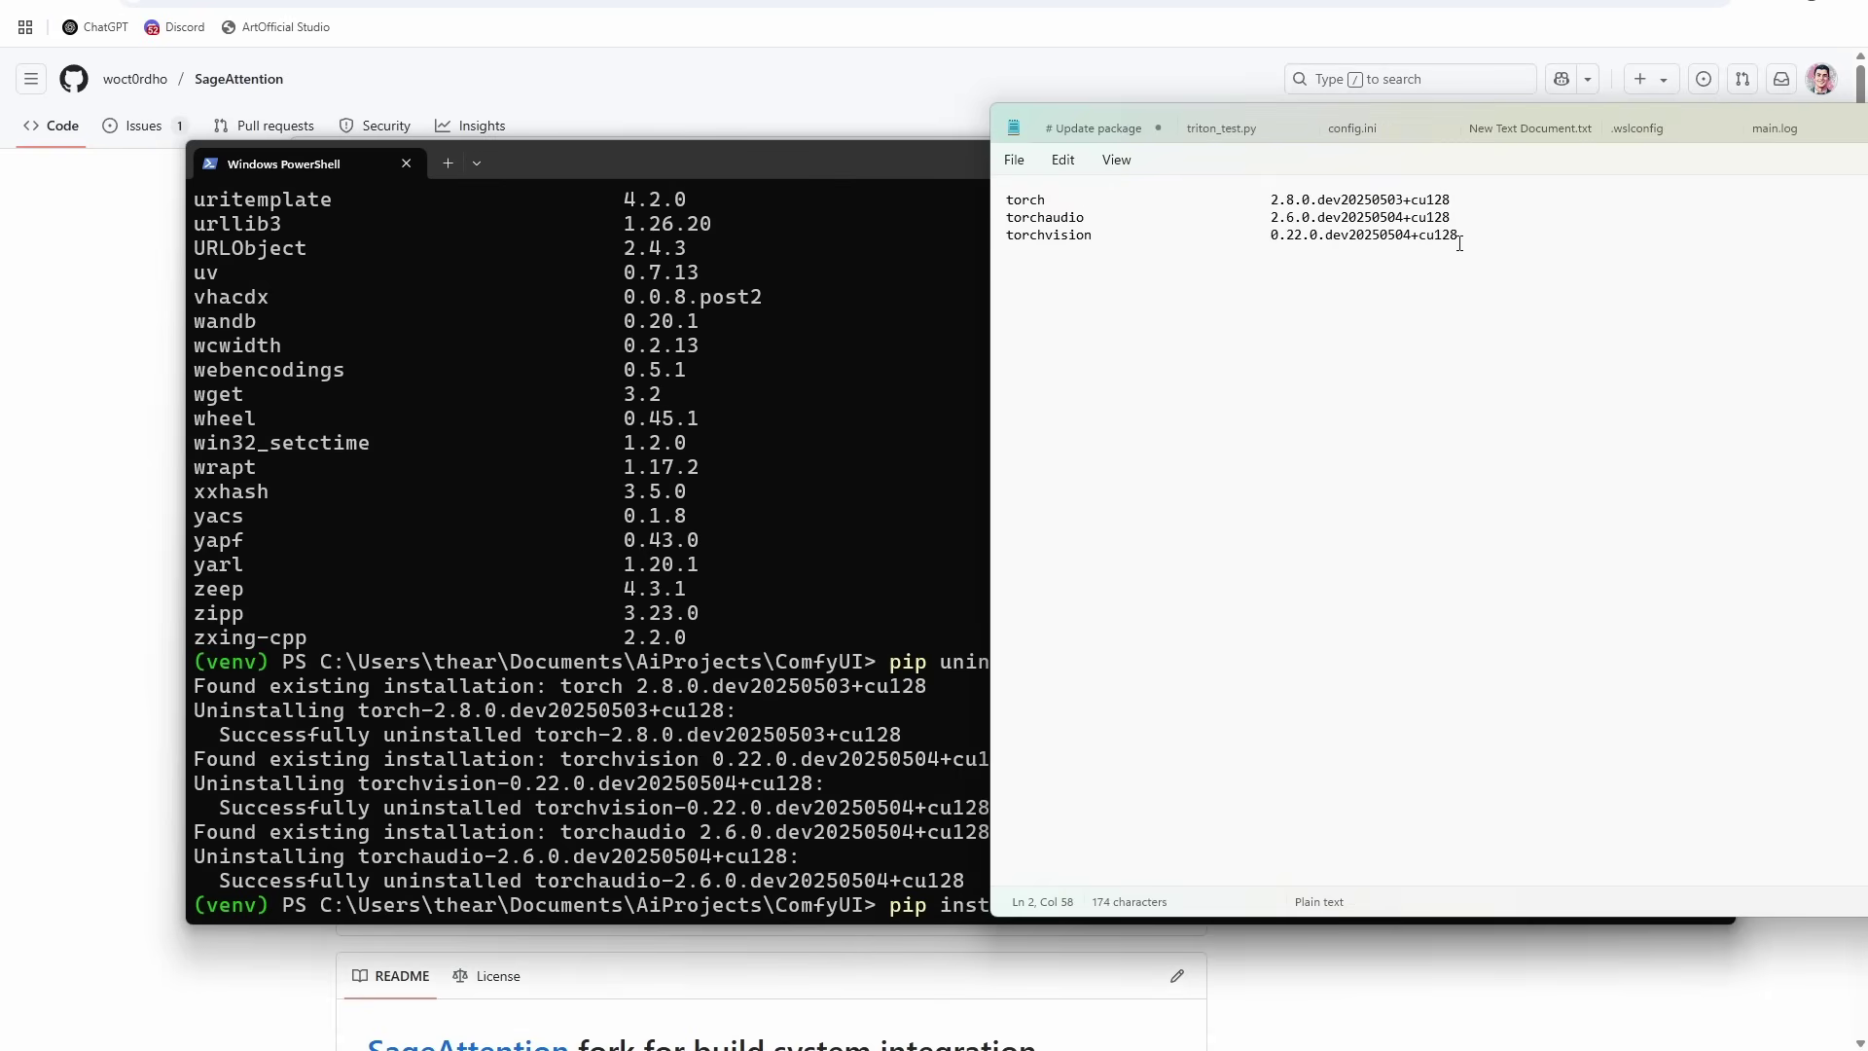
left_click_drag(1449, 200, 1272, 200)
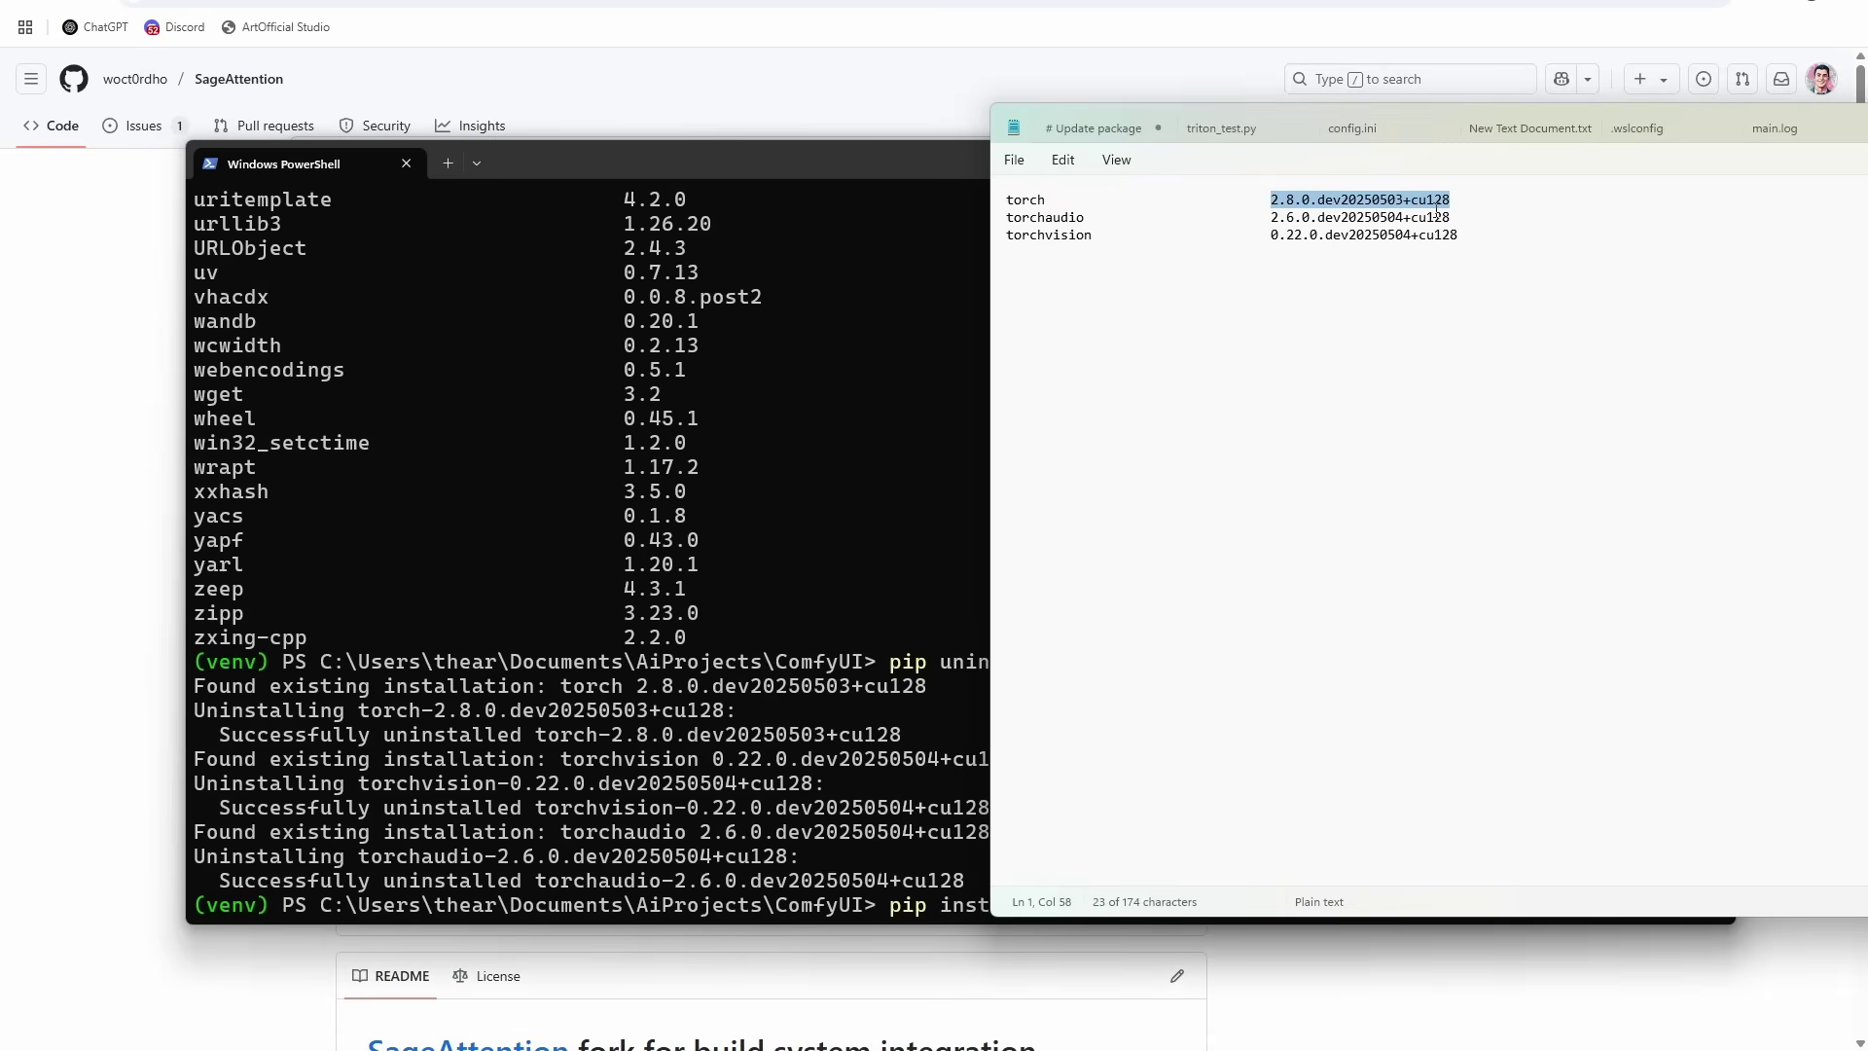
left_click(1272, 2)
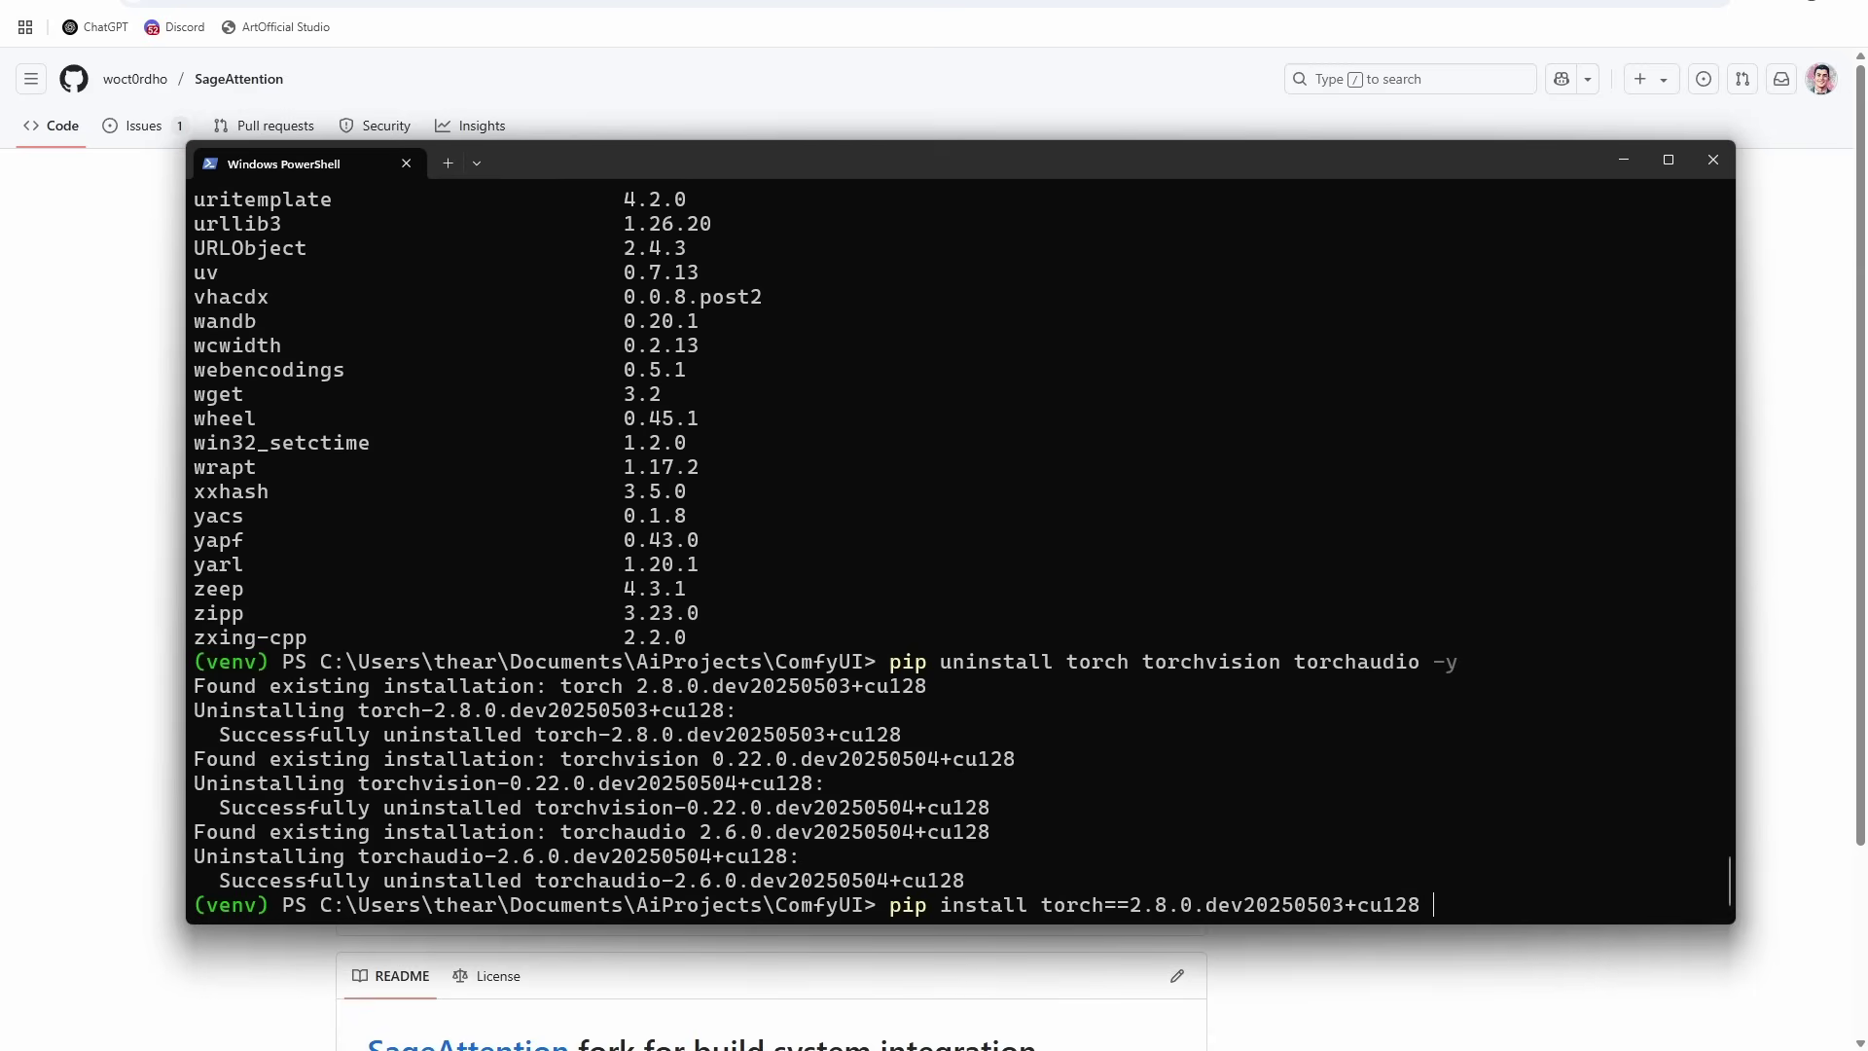
type("torchvision torchaudio ")
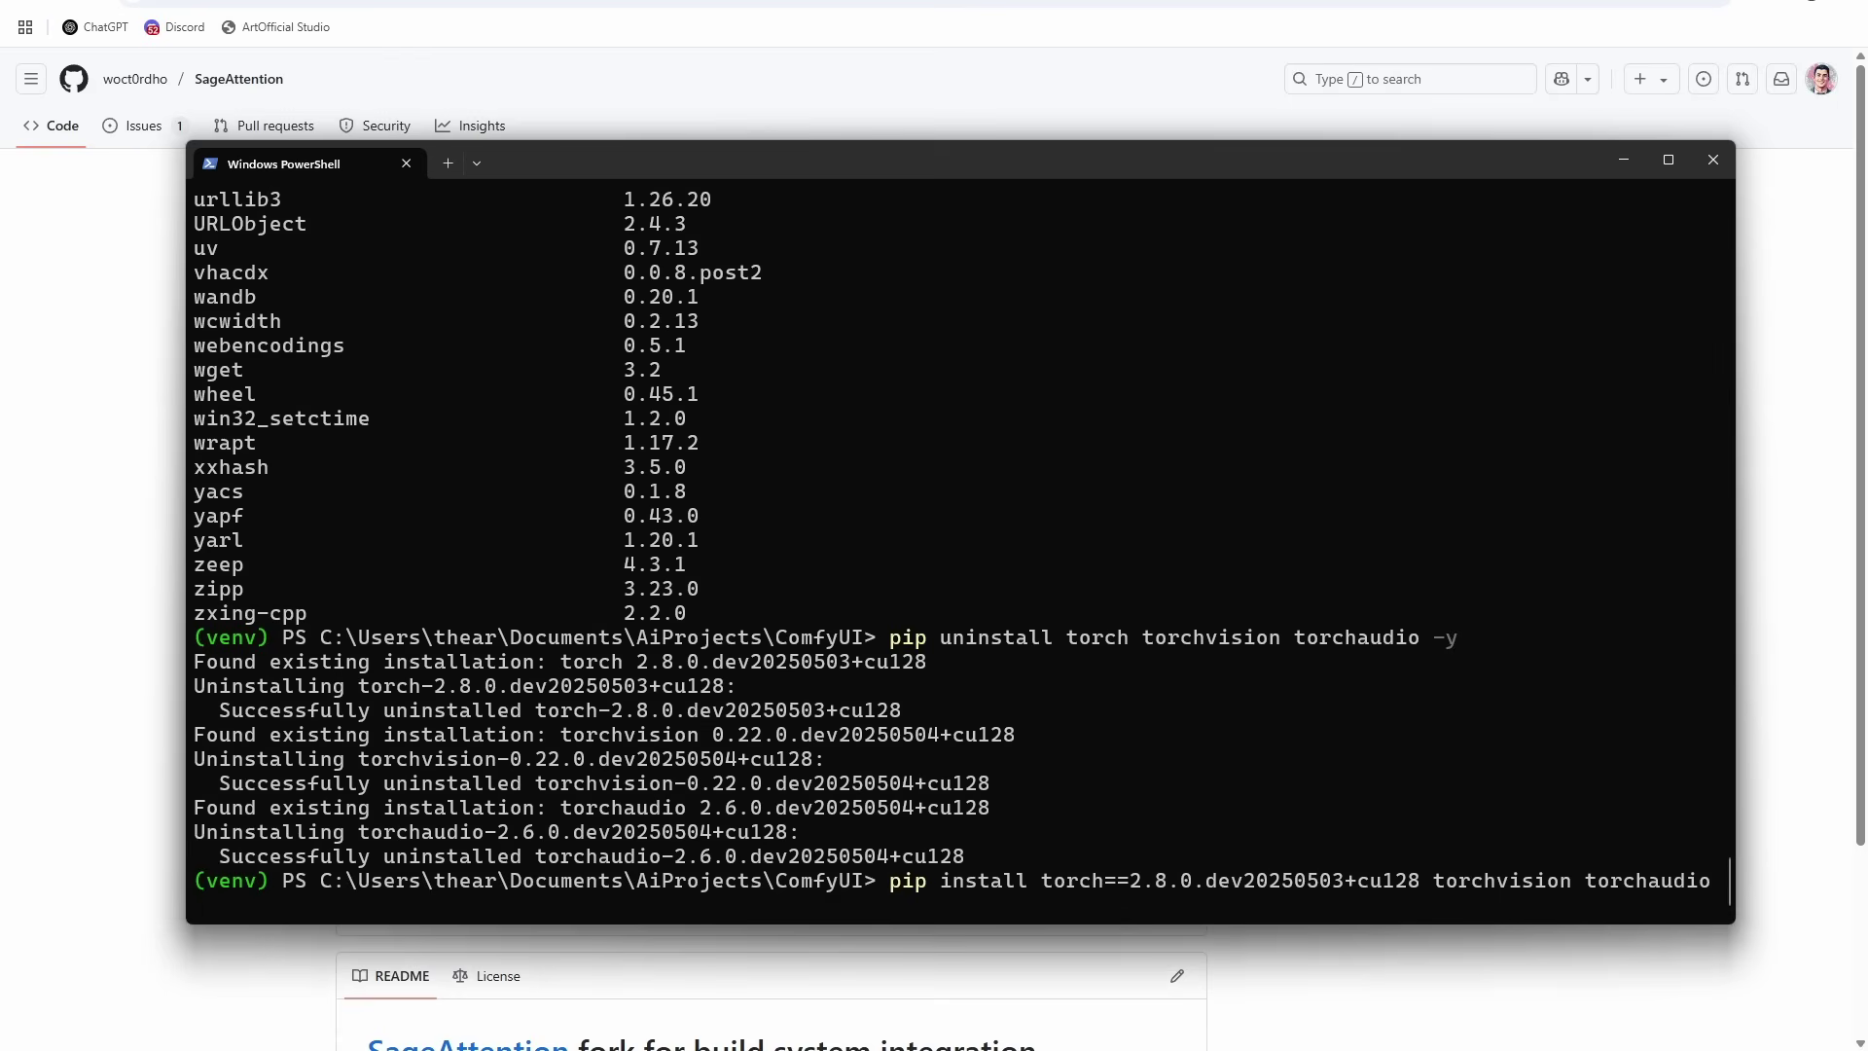
type(" --n")
key("BackSpace")
key("alt+Tab")
left_click_drag(1646, 269, 1865, 498)
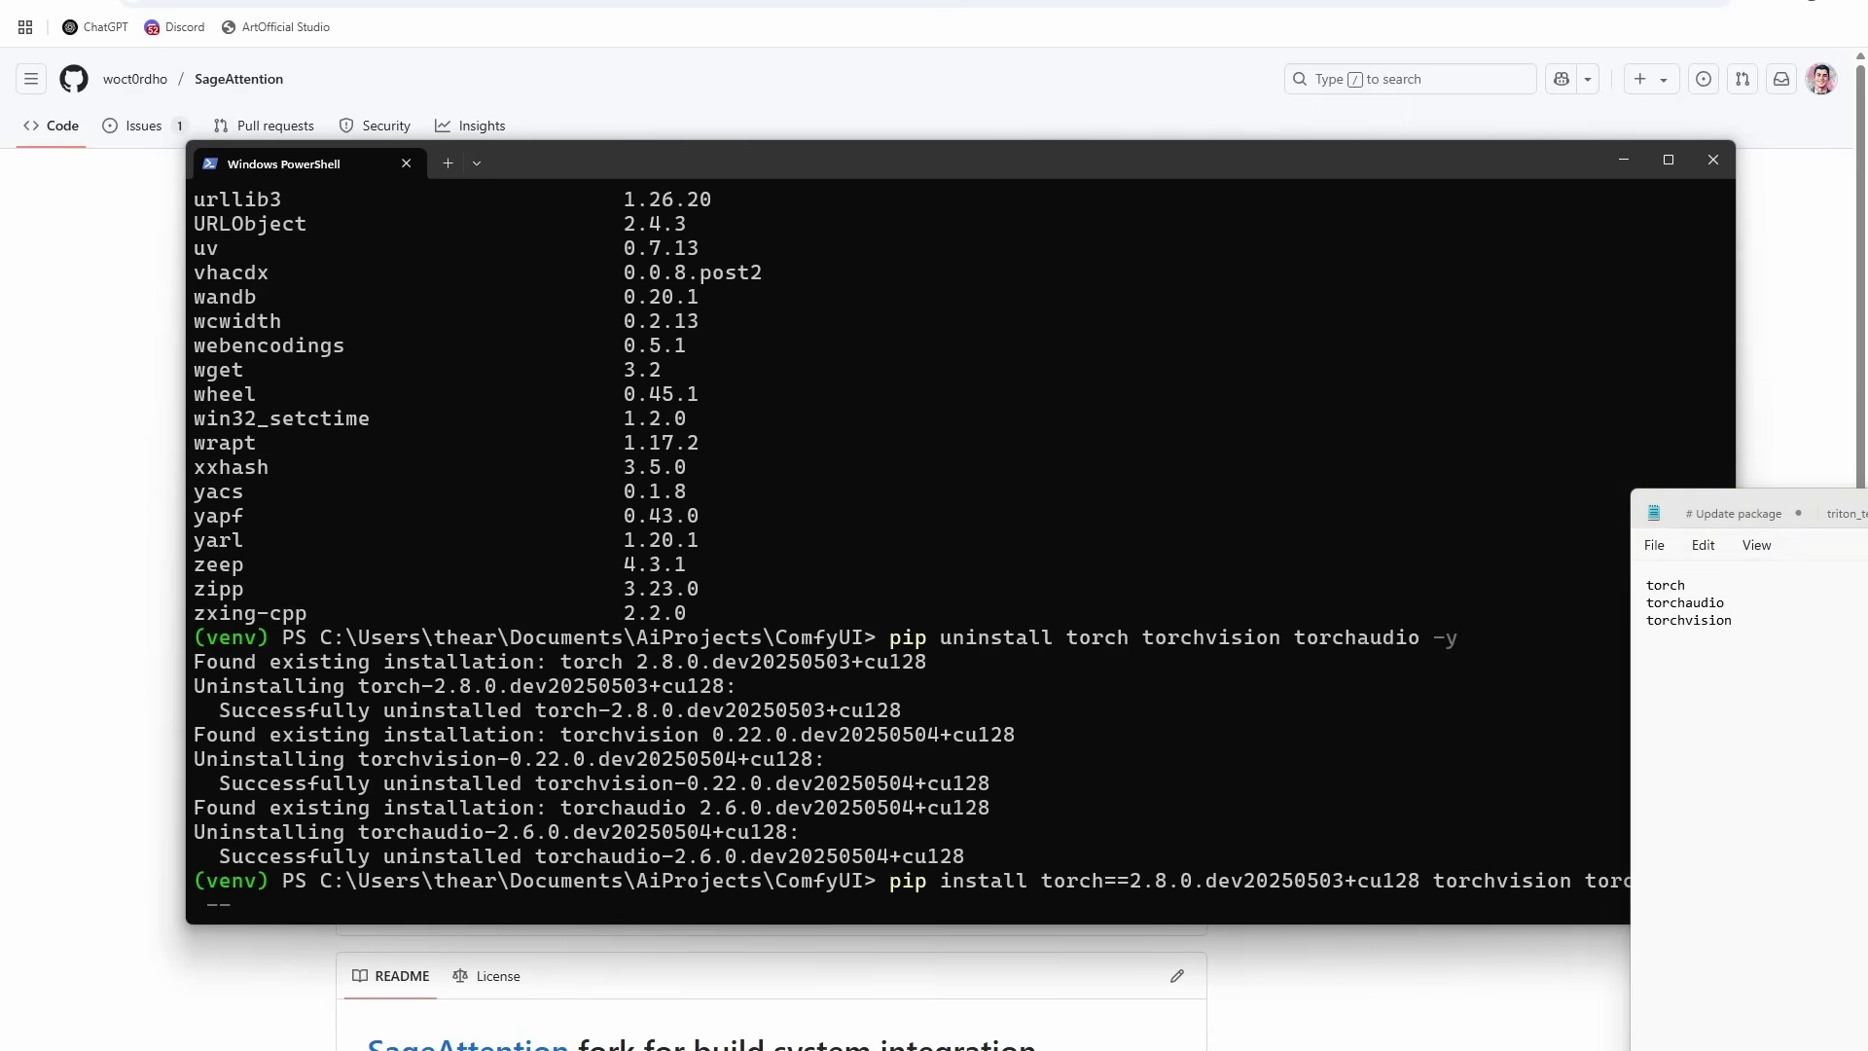
left_click(1087, 817)
key("BackSpace")
key("BackSpace")
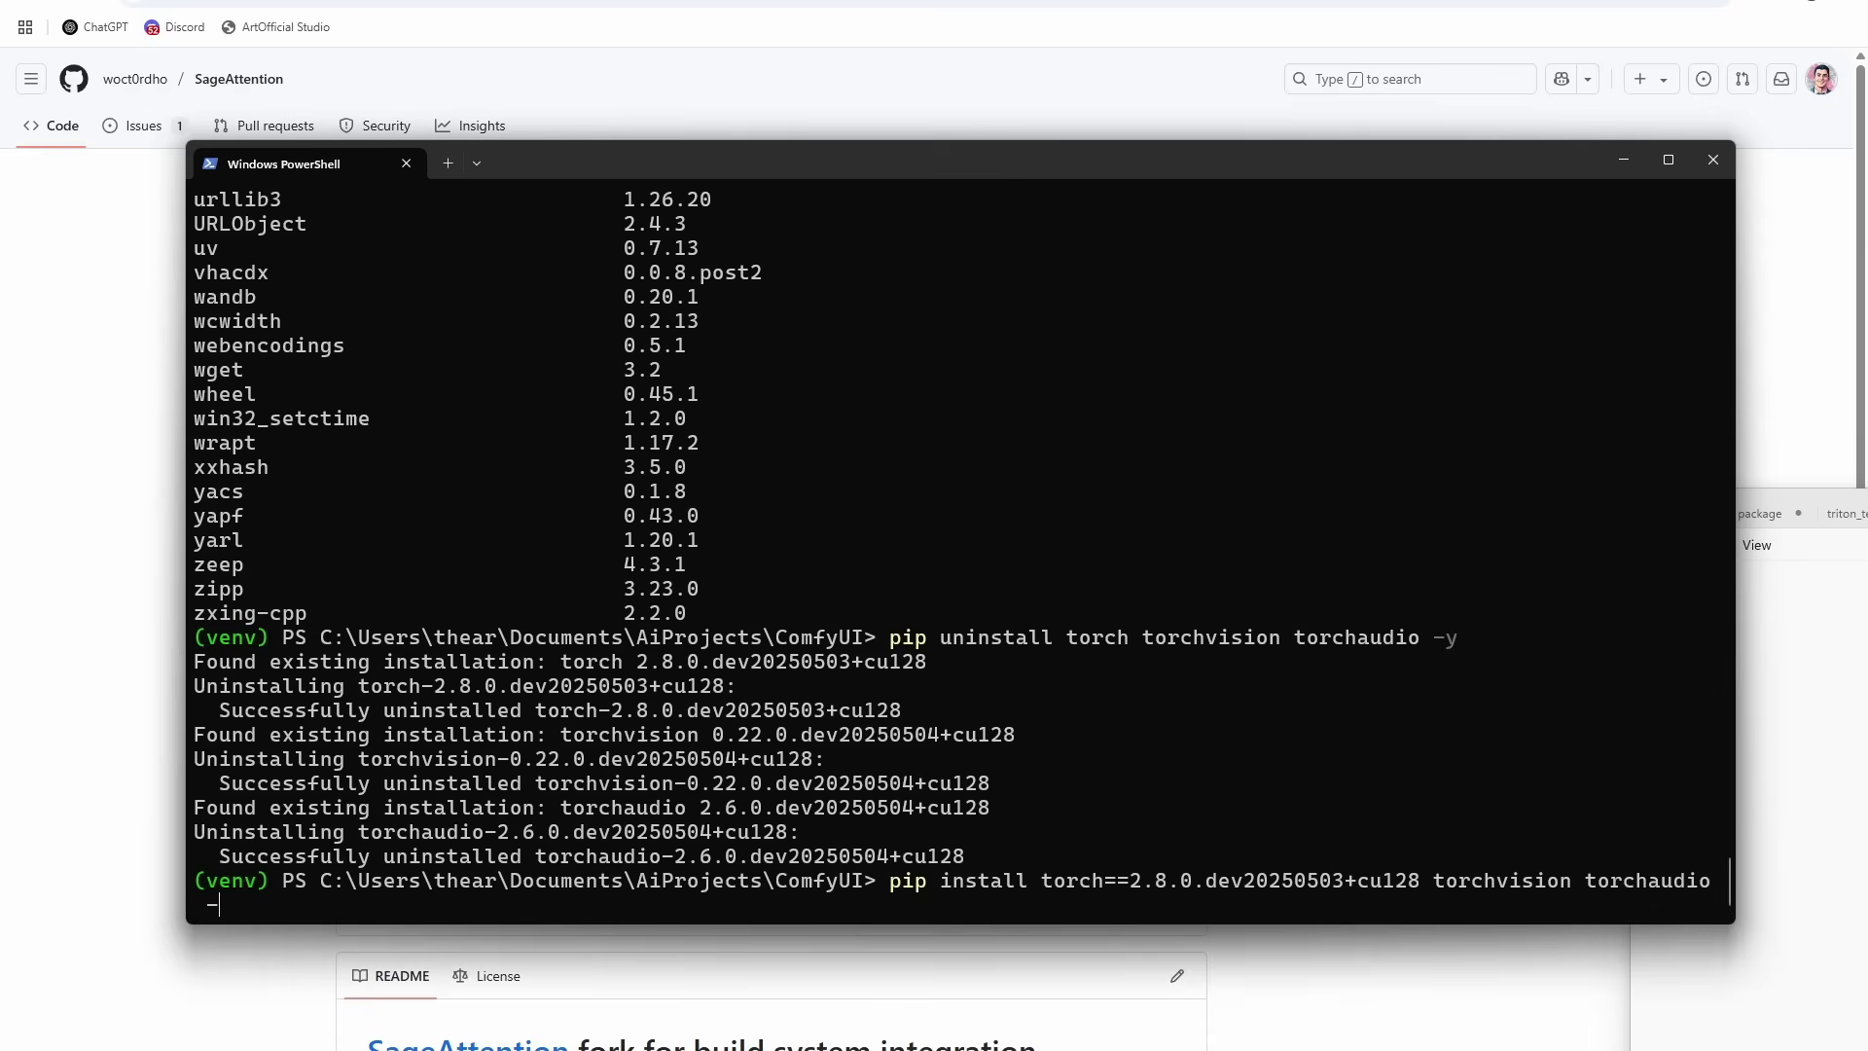
type("--index-url https://download.pytorch.org/whl/cu121")
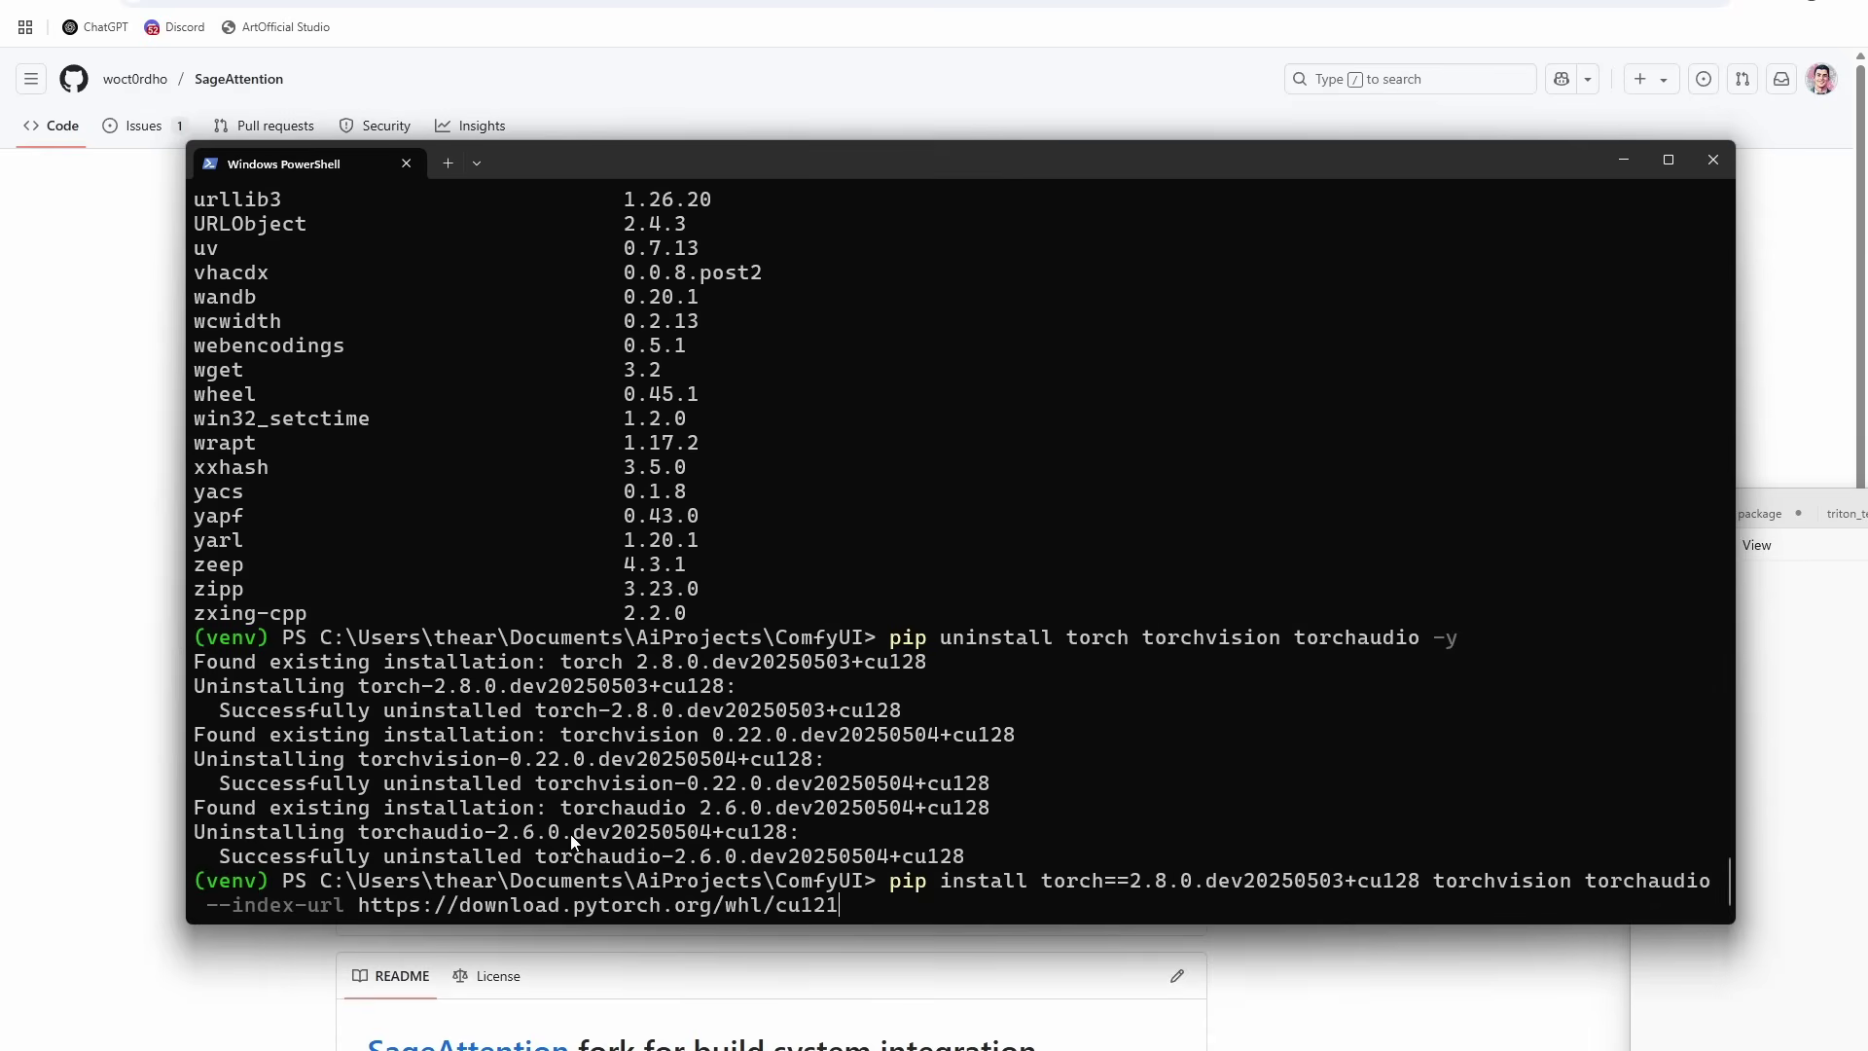
key("BackSpace")
type("8")
key("Return")
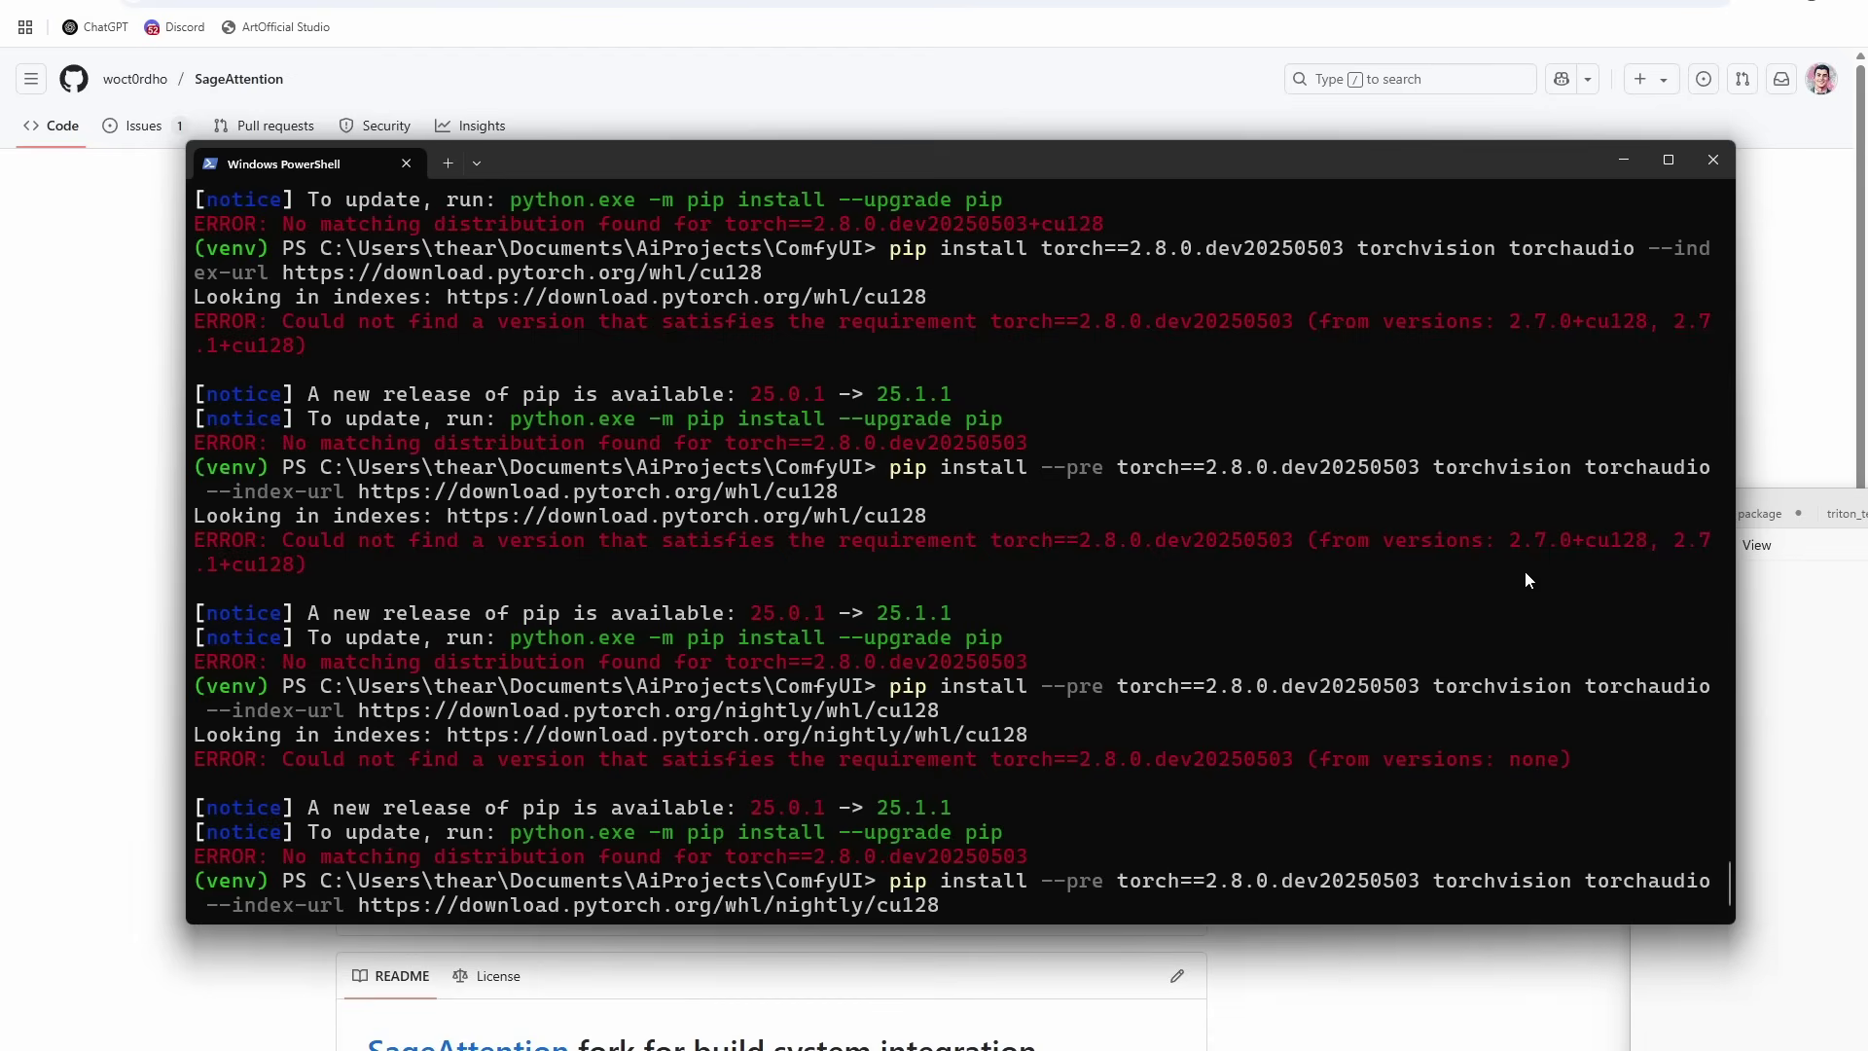
key("Return")
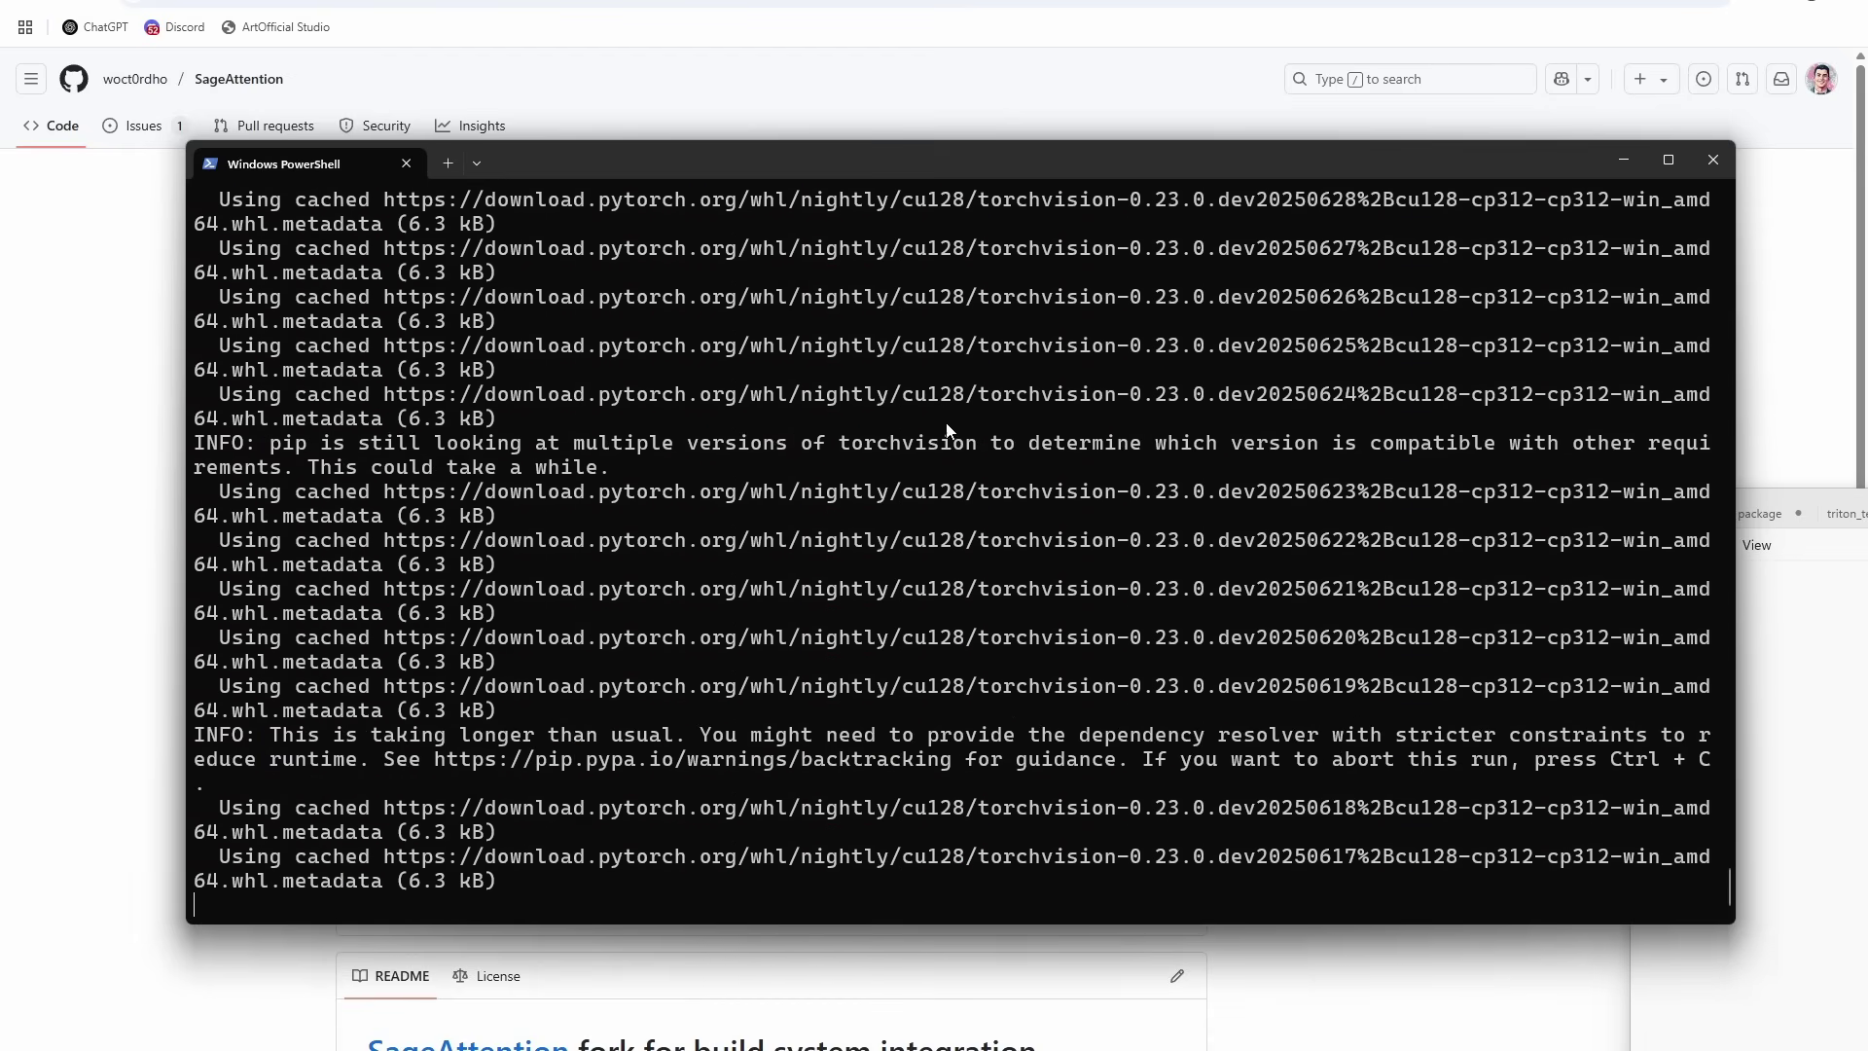
scroll(961, 417, "up", 15)
scroll(994, 638, "down", 2)
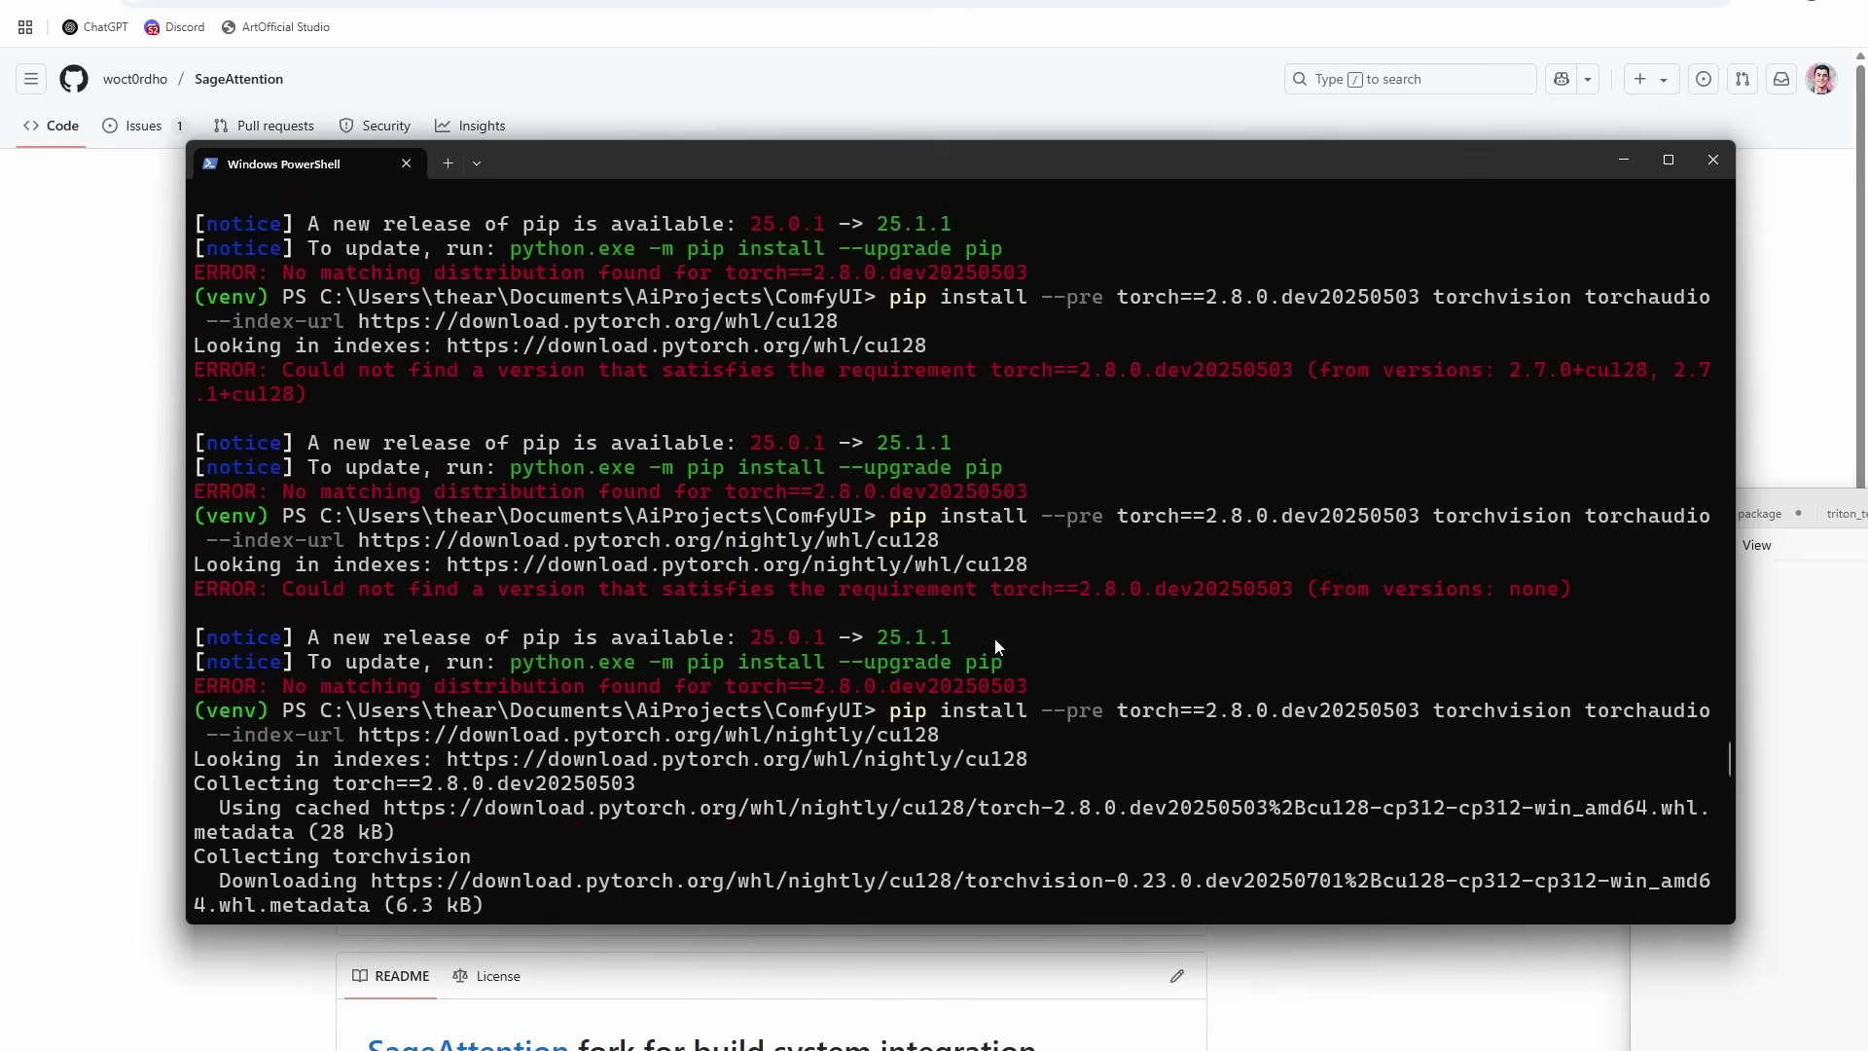
left_click_drag(944, 726, 891, 710)
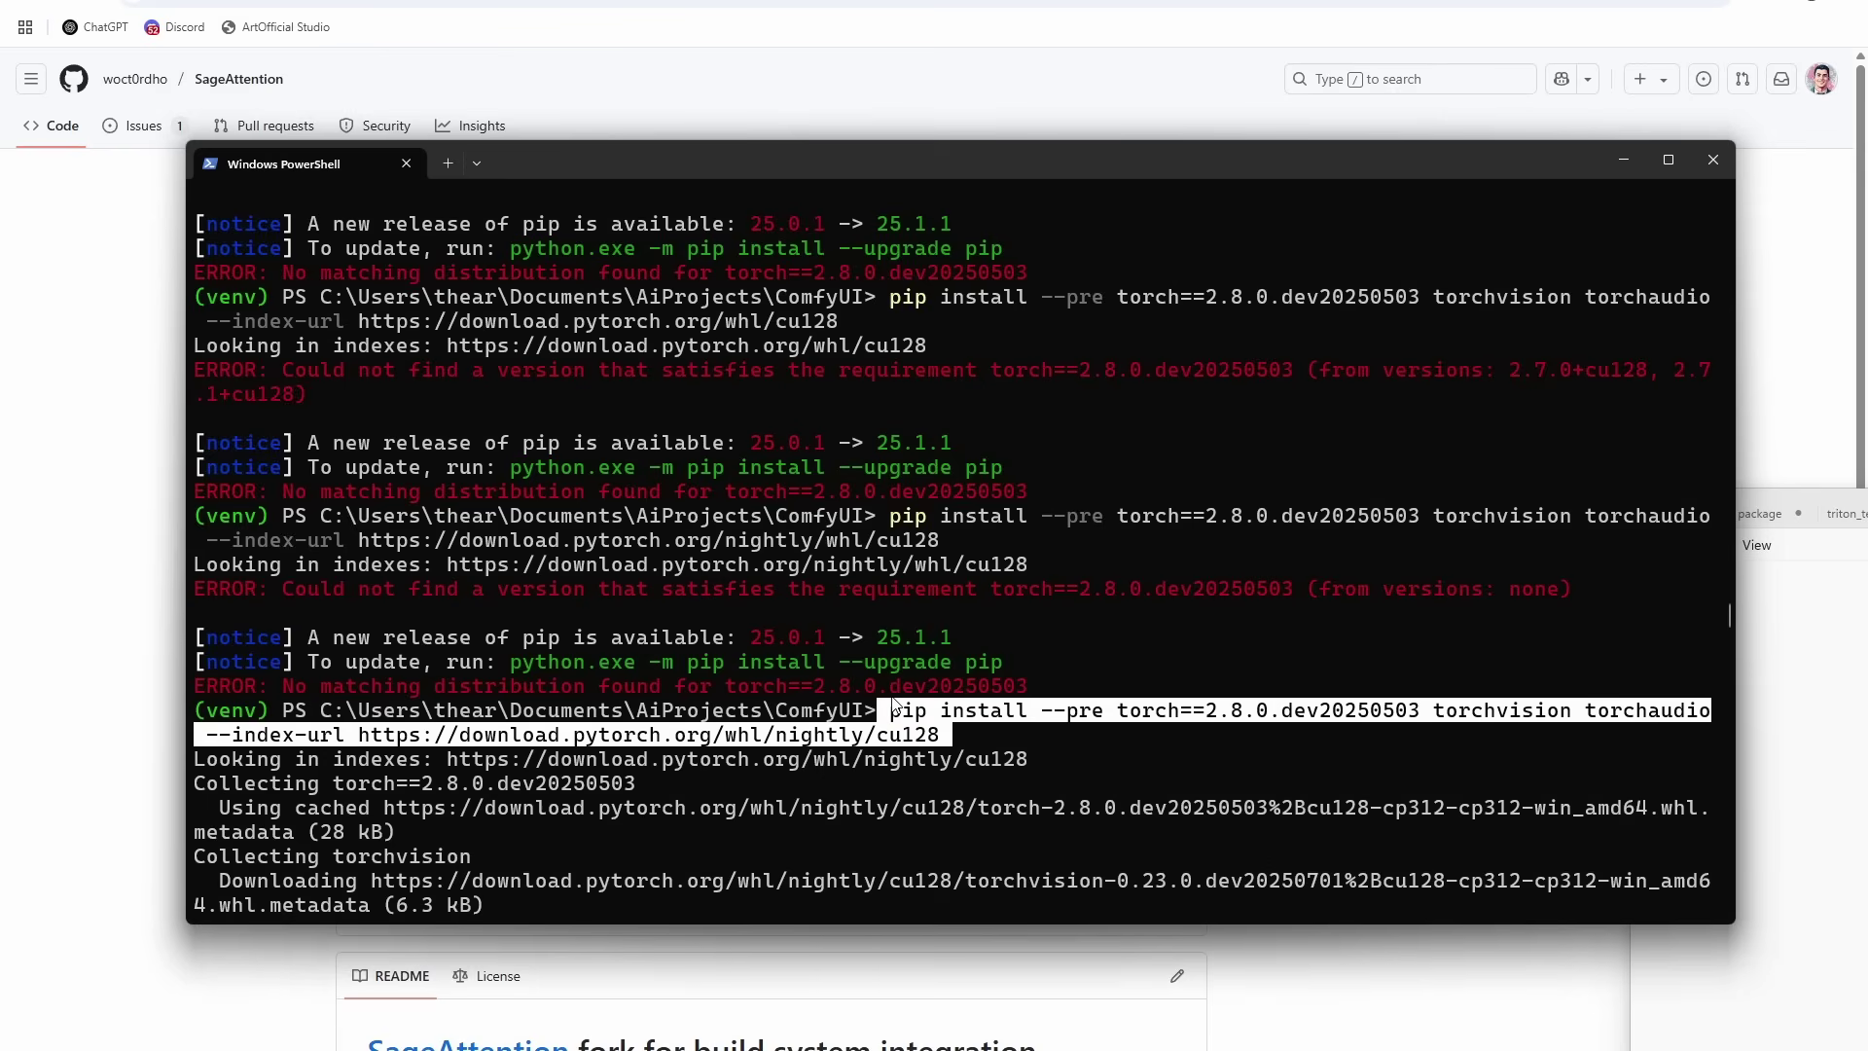
left_click(937, 734)
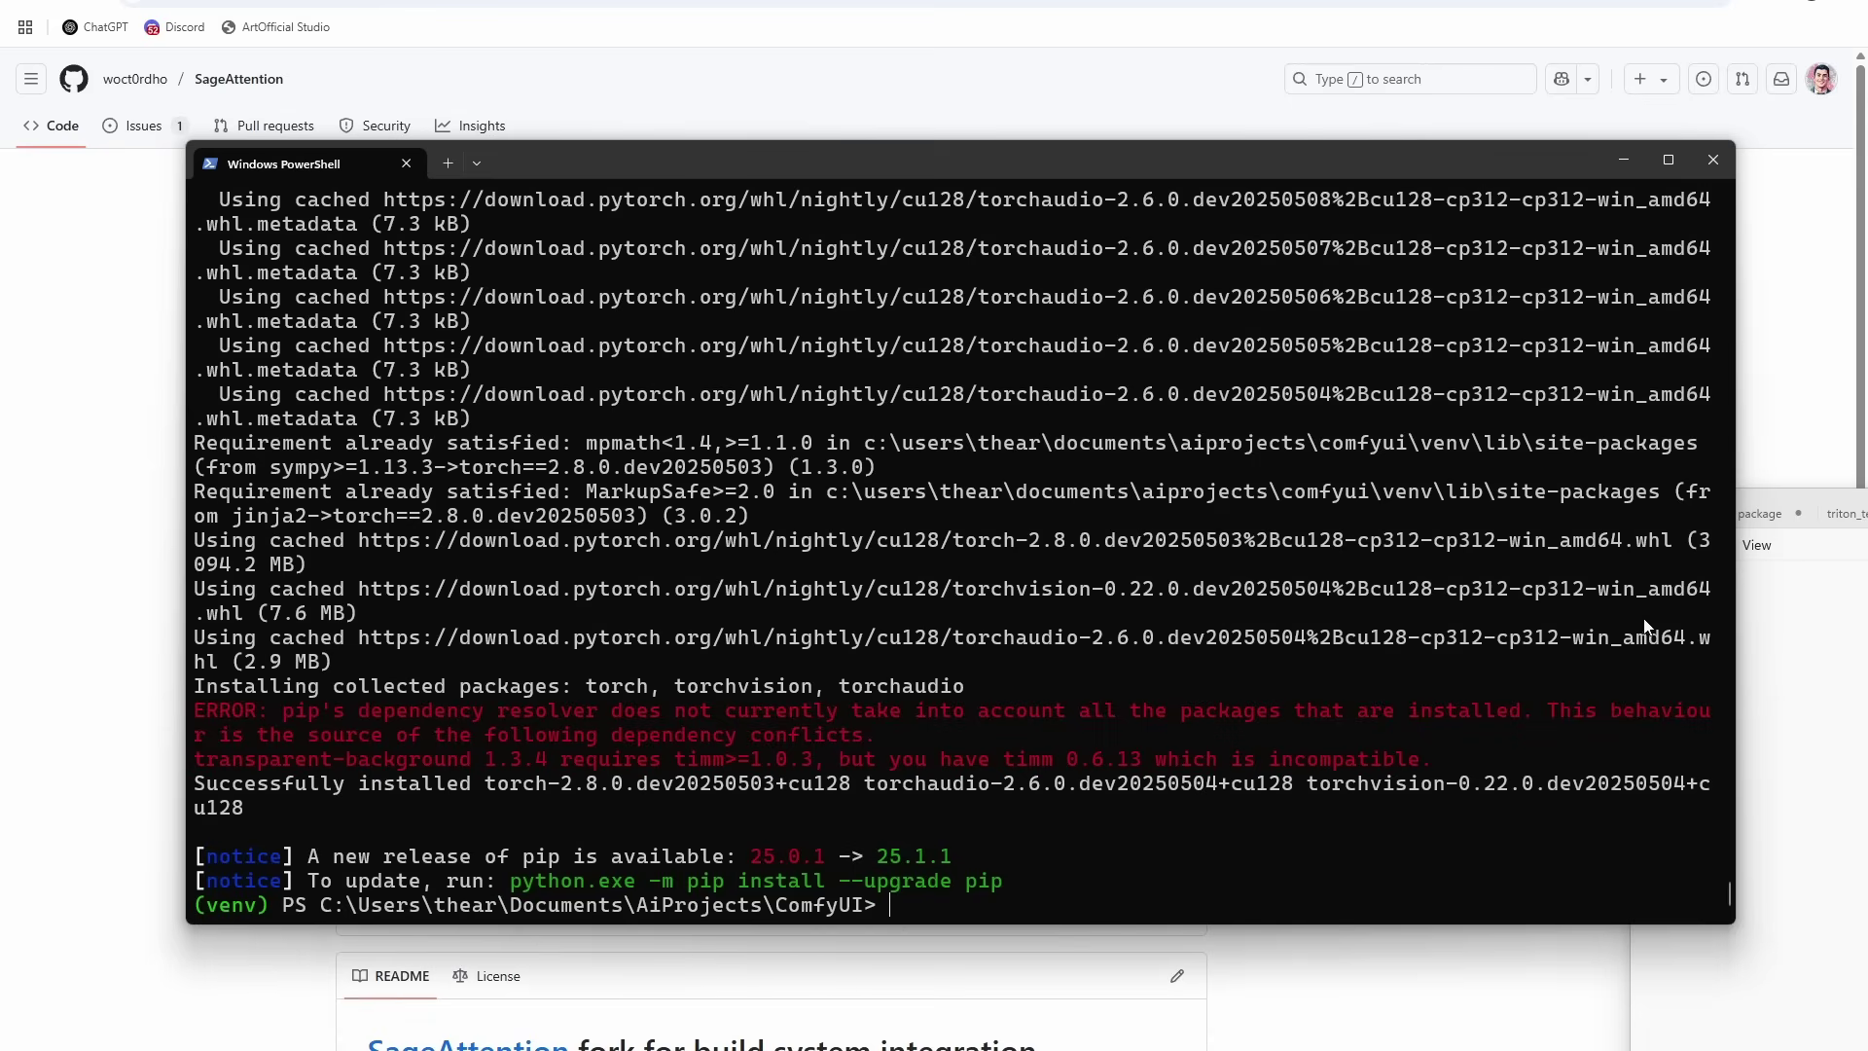
Step: Highlight and copy the dependency conflict error in the pip install output
left_click_drag(1483, 756, 194, 712)
key("ctrl+c")
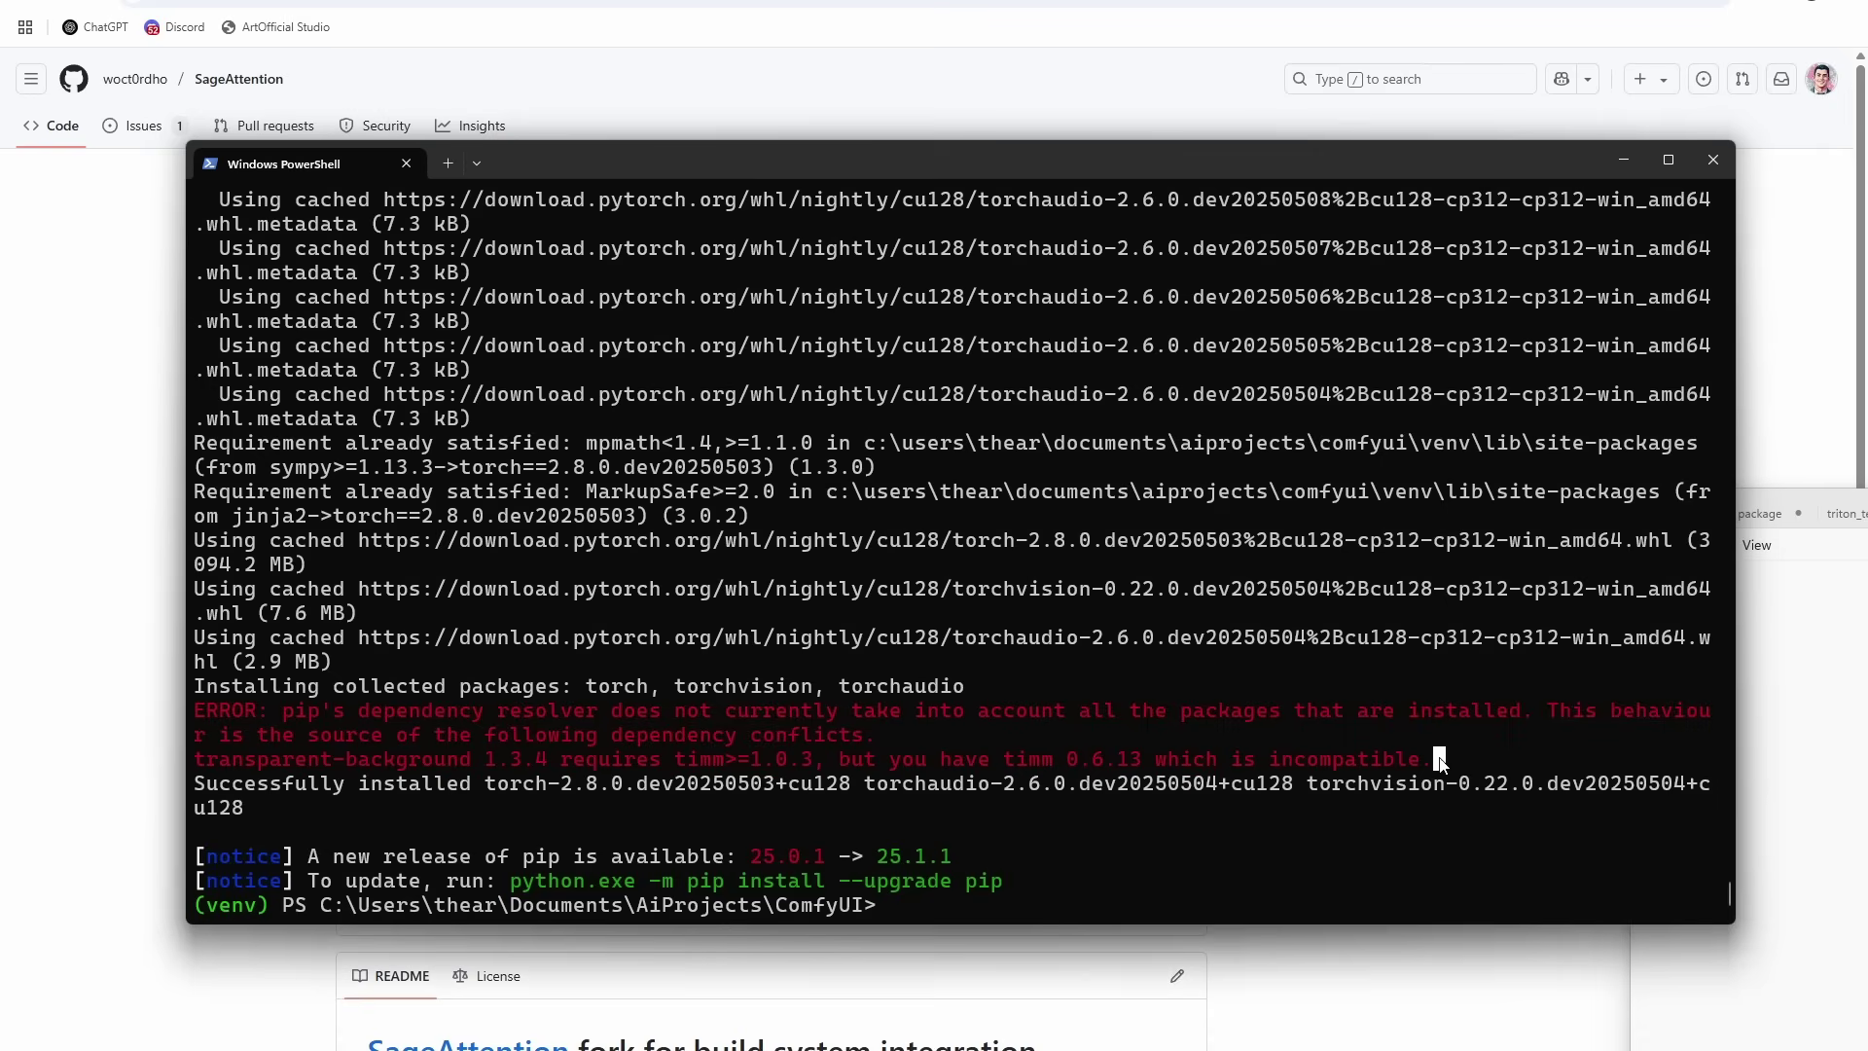
Step: Highlight the timm dependency conflict and the installed torch version in the pip output, and move the terminal out of view
left_click_drag(1440, 759, 195, 712)
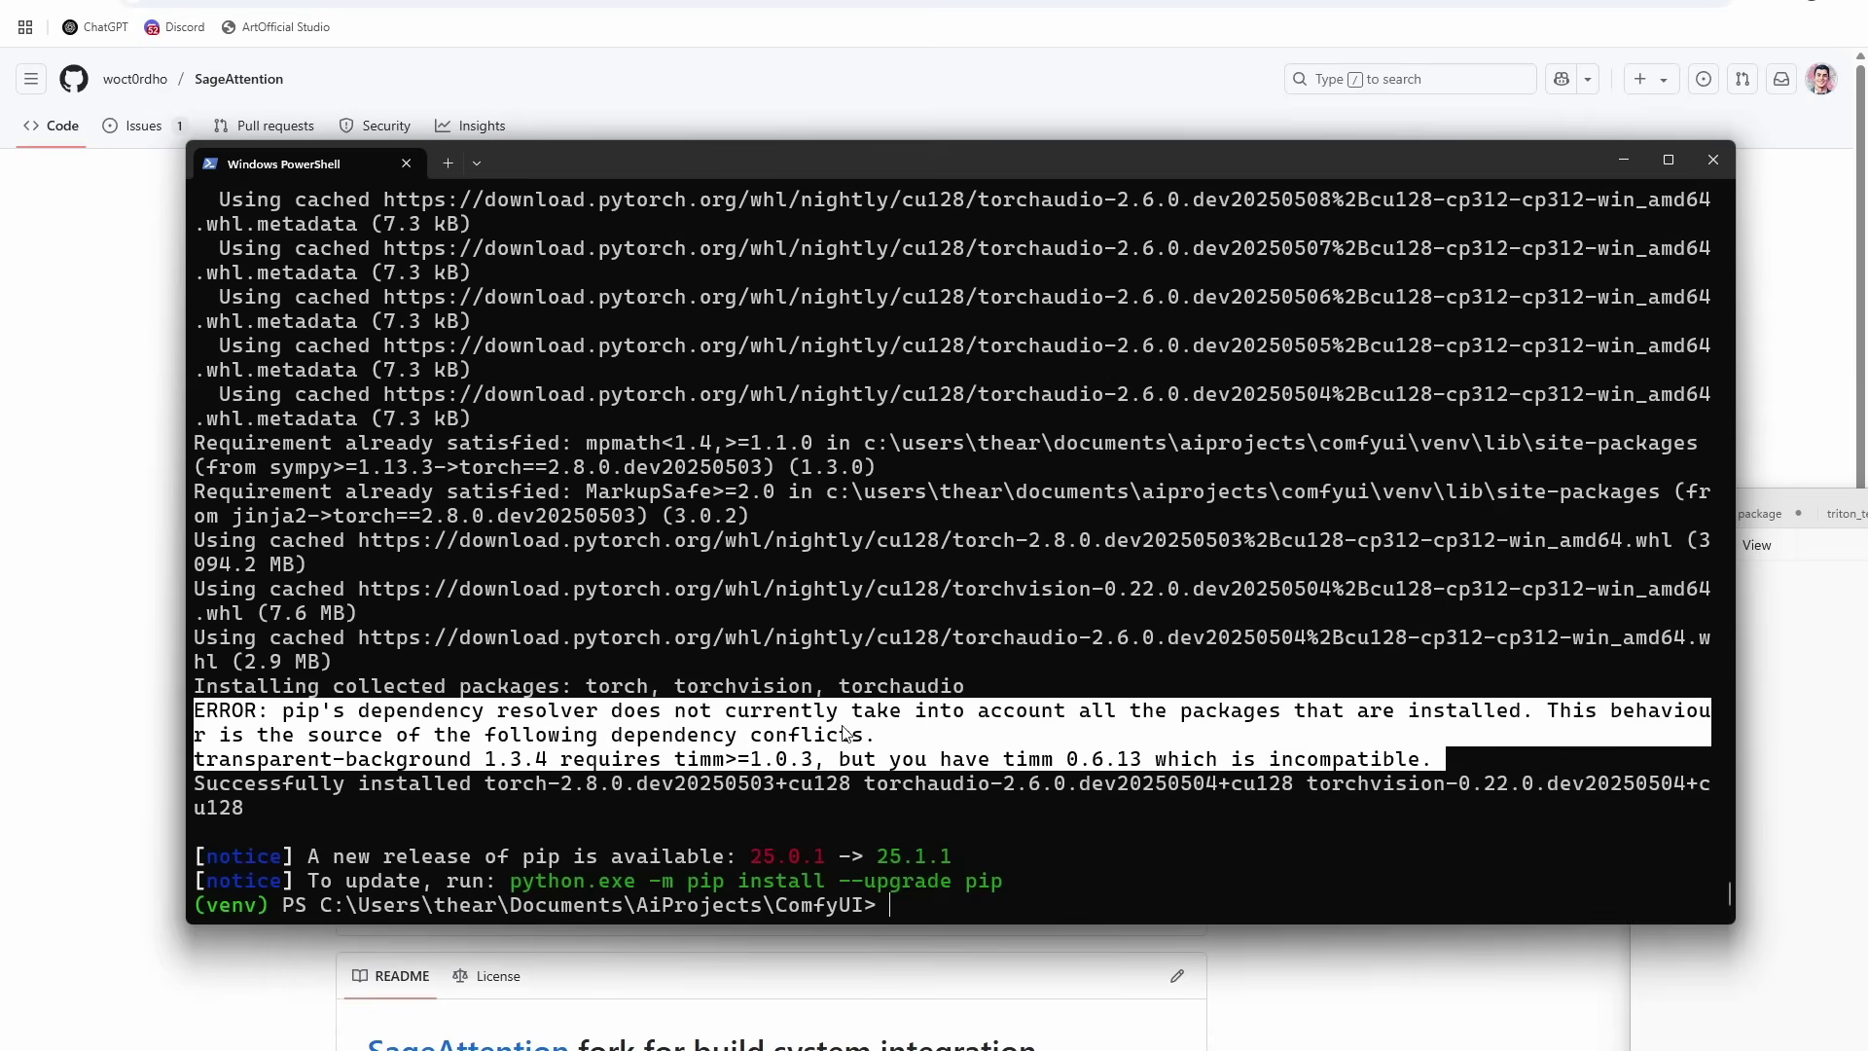
key("ctrl+c")
left_click_drag(1461, 759, 198, 721)
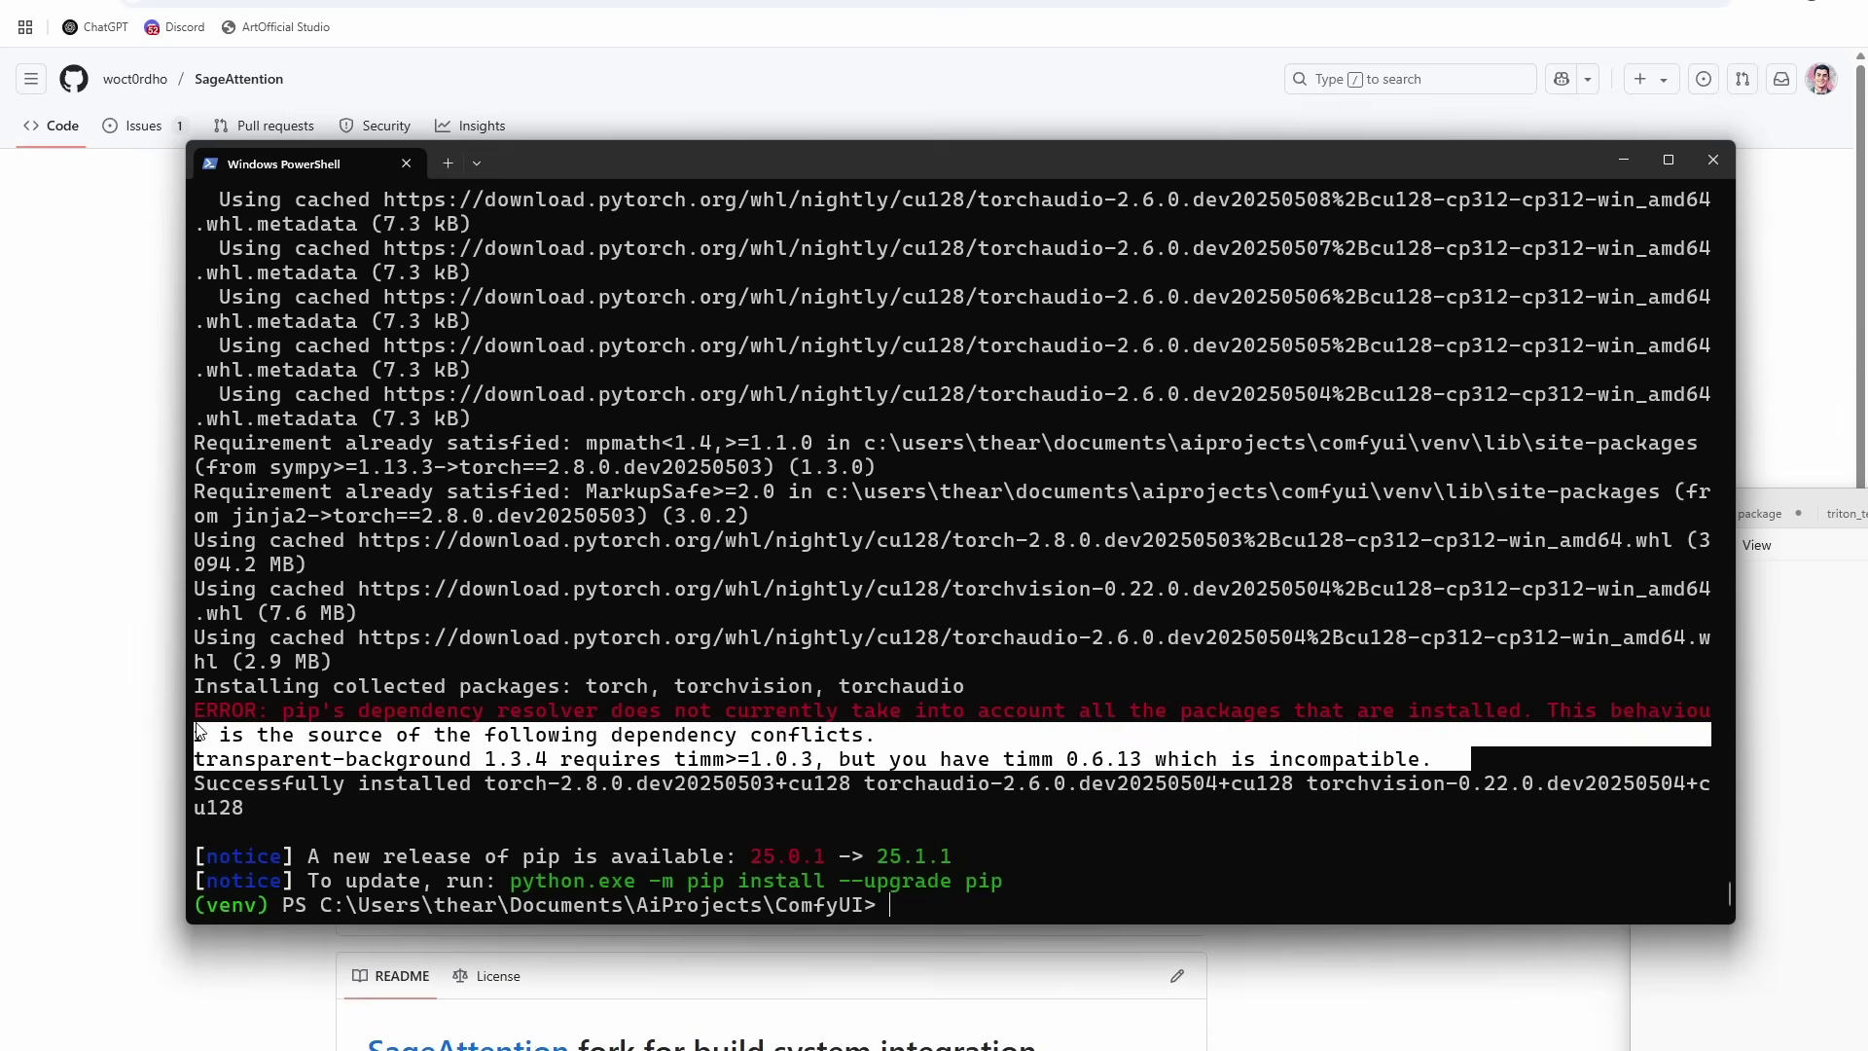
key("ctrl+c")
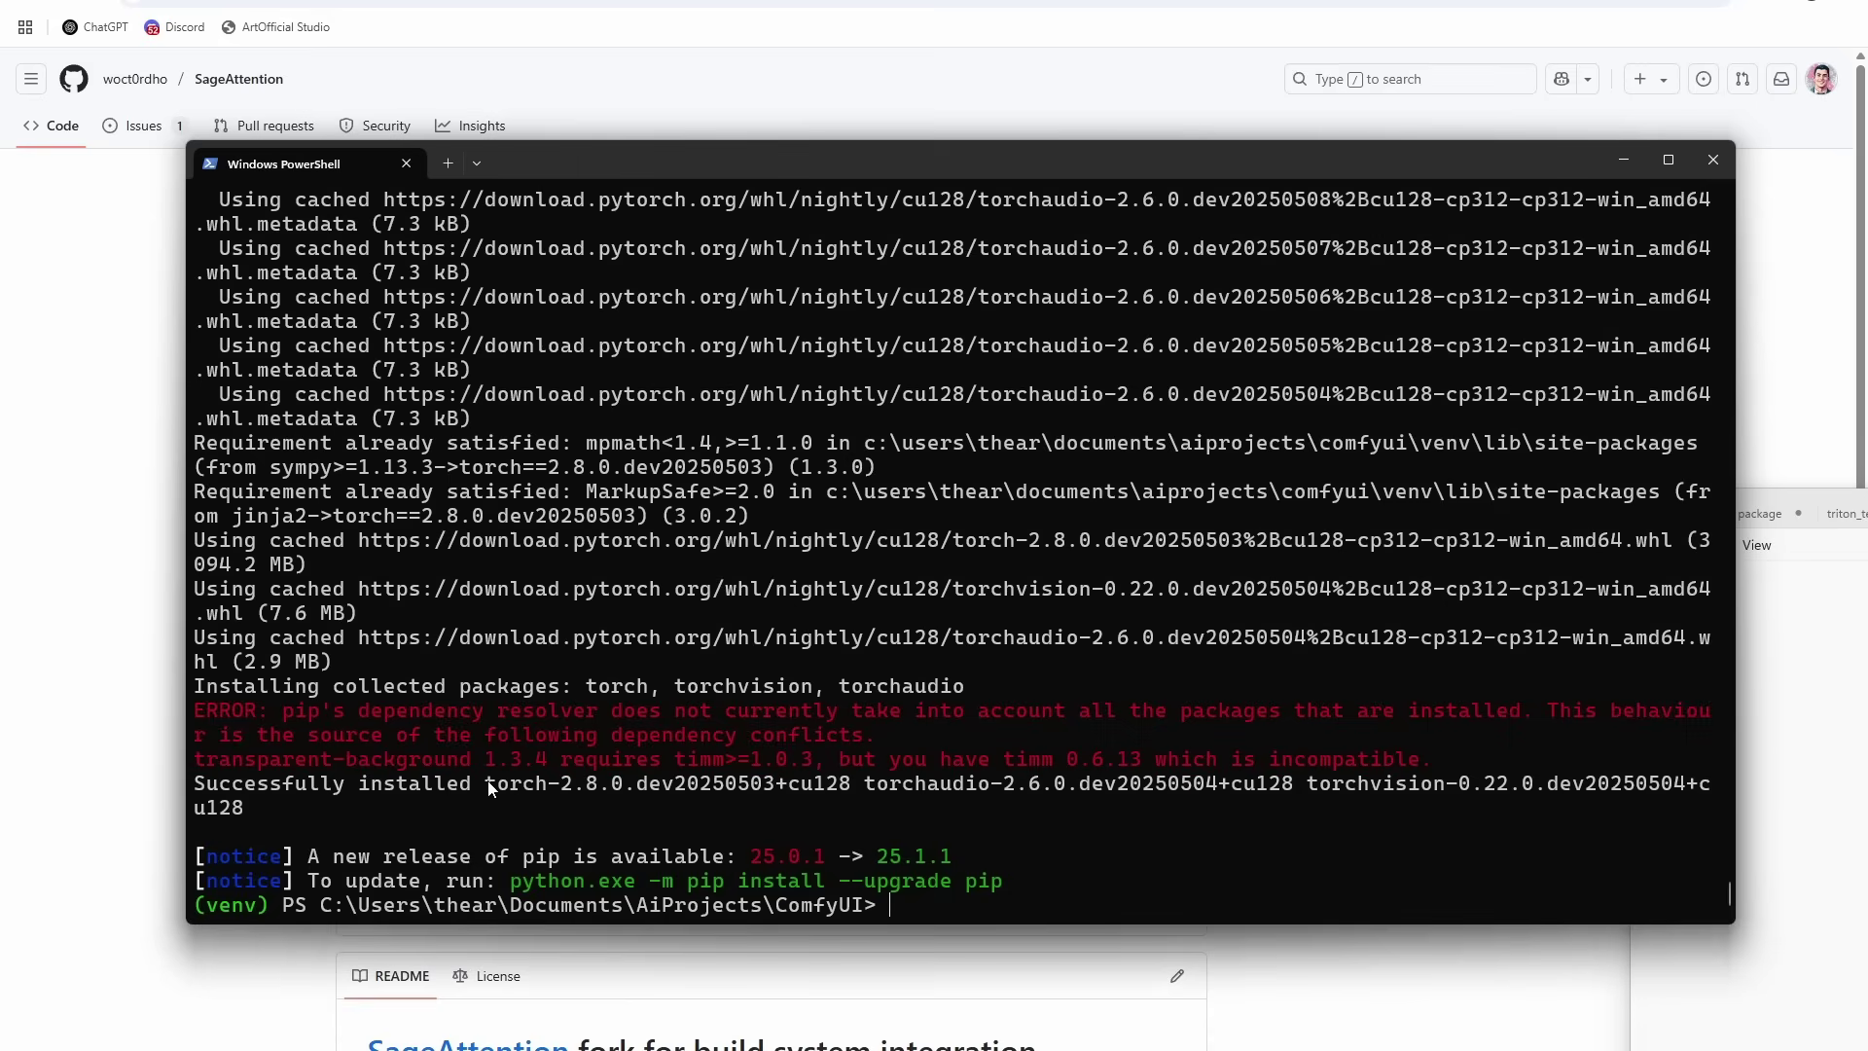
left_click_drag(485, 784, 778, 786)
key("ctrl+c")
left_click_drag(586, 164, 1866, 146)
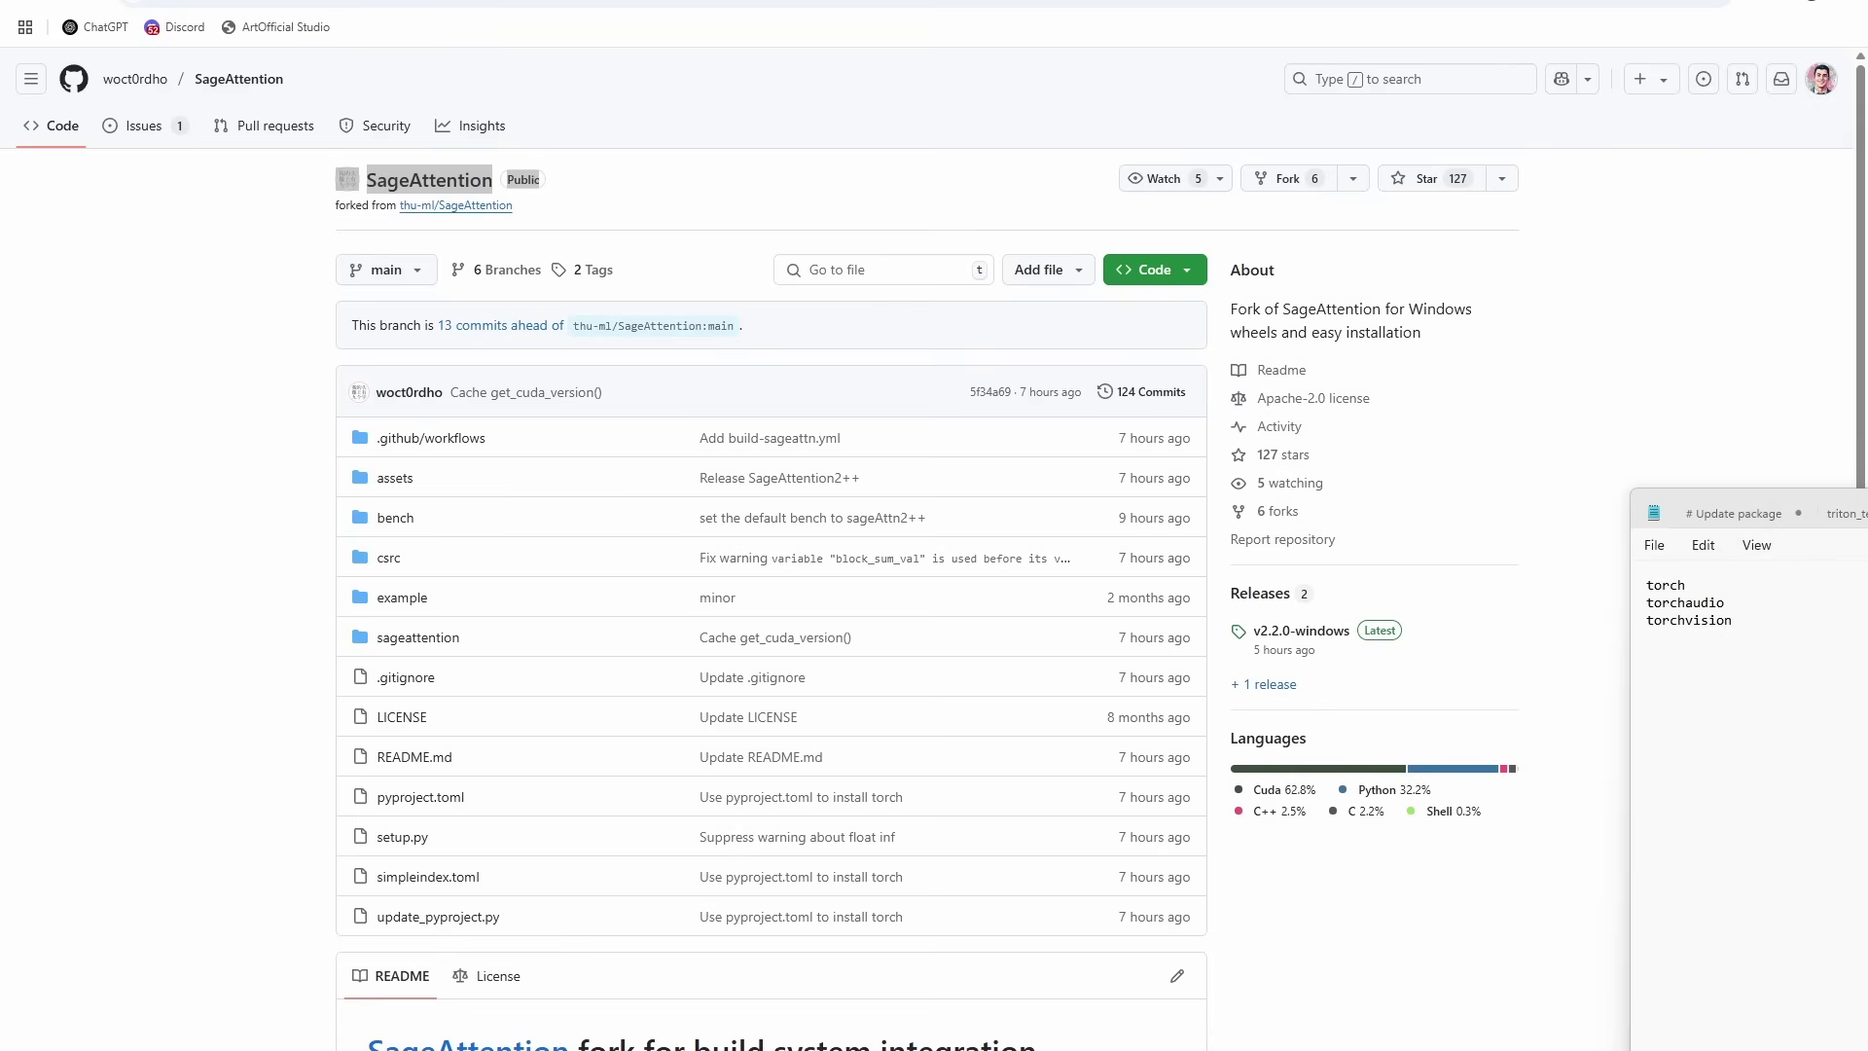
Step: Bring up the ComfyUI folder in File Explorer and move its window aside
mouse_move(917, 1033)
left_click(803, 985)
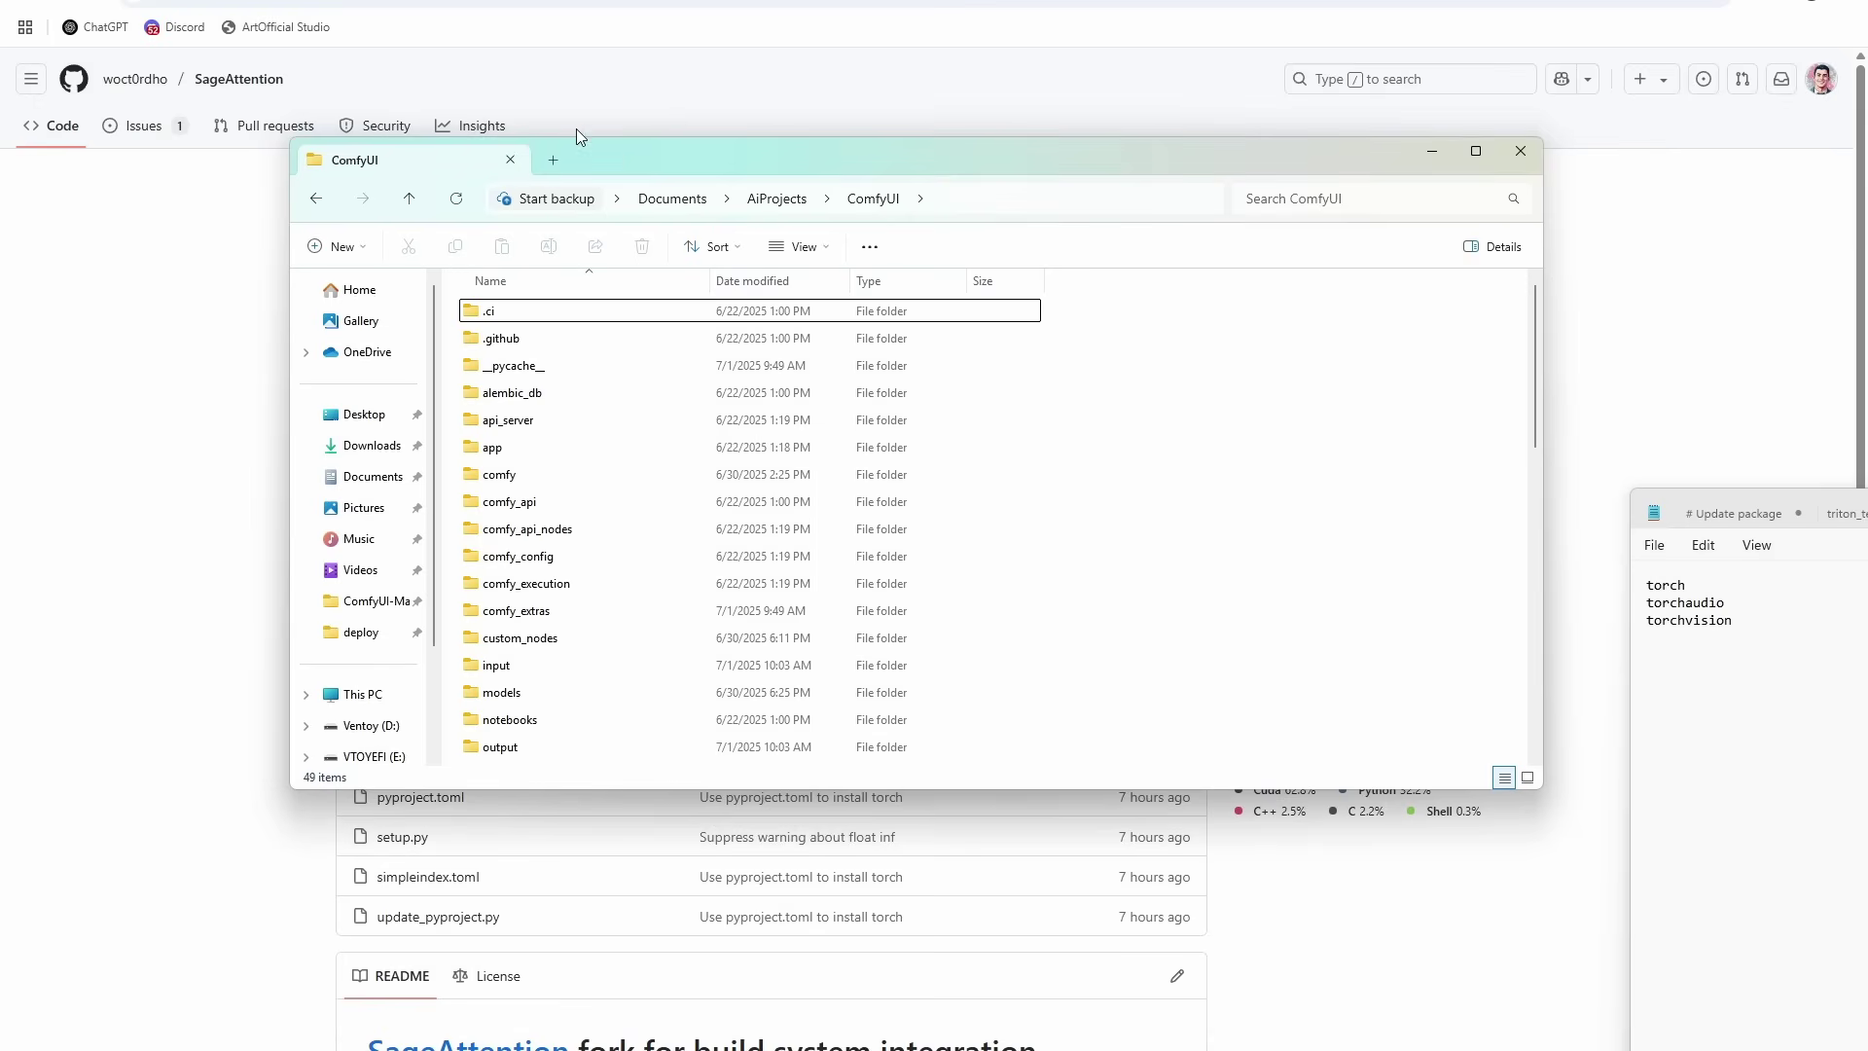
left_click_drag(619, 154, 1867, 155)
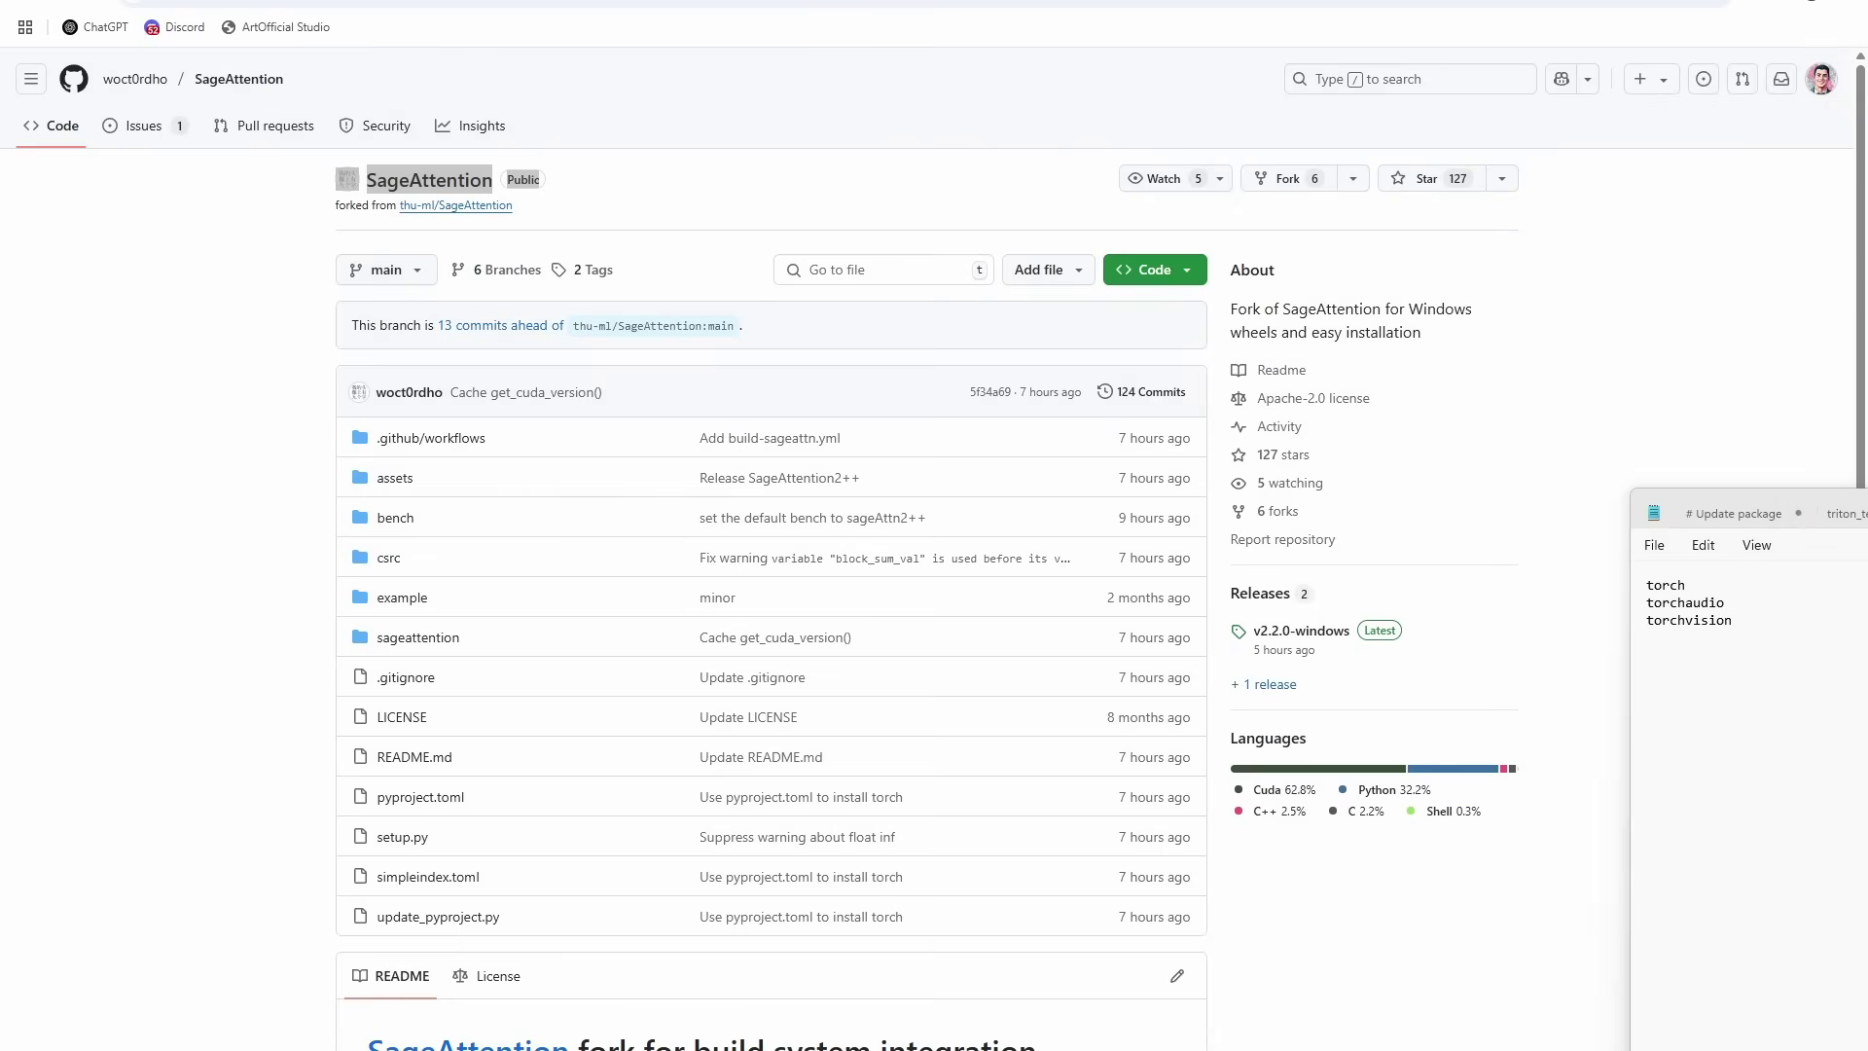
Step: Open the releases of the SageAttention fork from its README and show the v2.2.0-windows assets
scroll(629, 537, "down", 2)
scroll(637, 535, "up", 2)
scroll(633, 217, "down", 3)
scroll(667, 230, "up", 3)
left_click(669, 222)
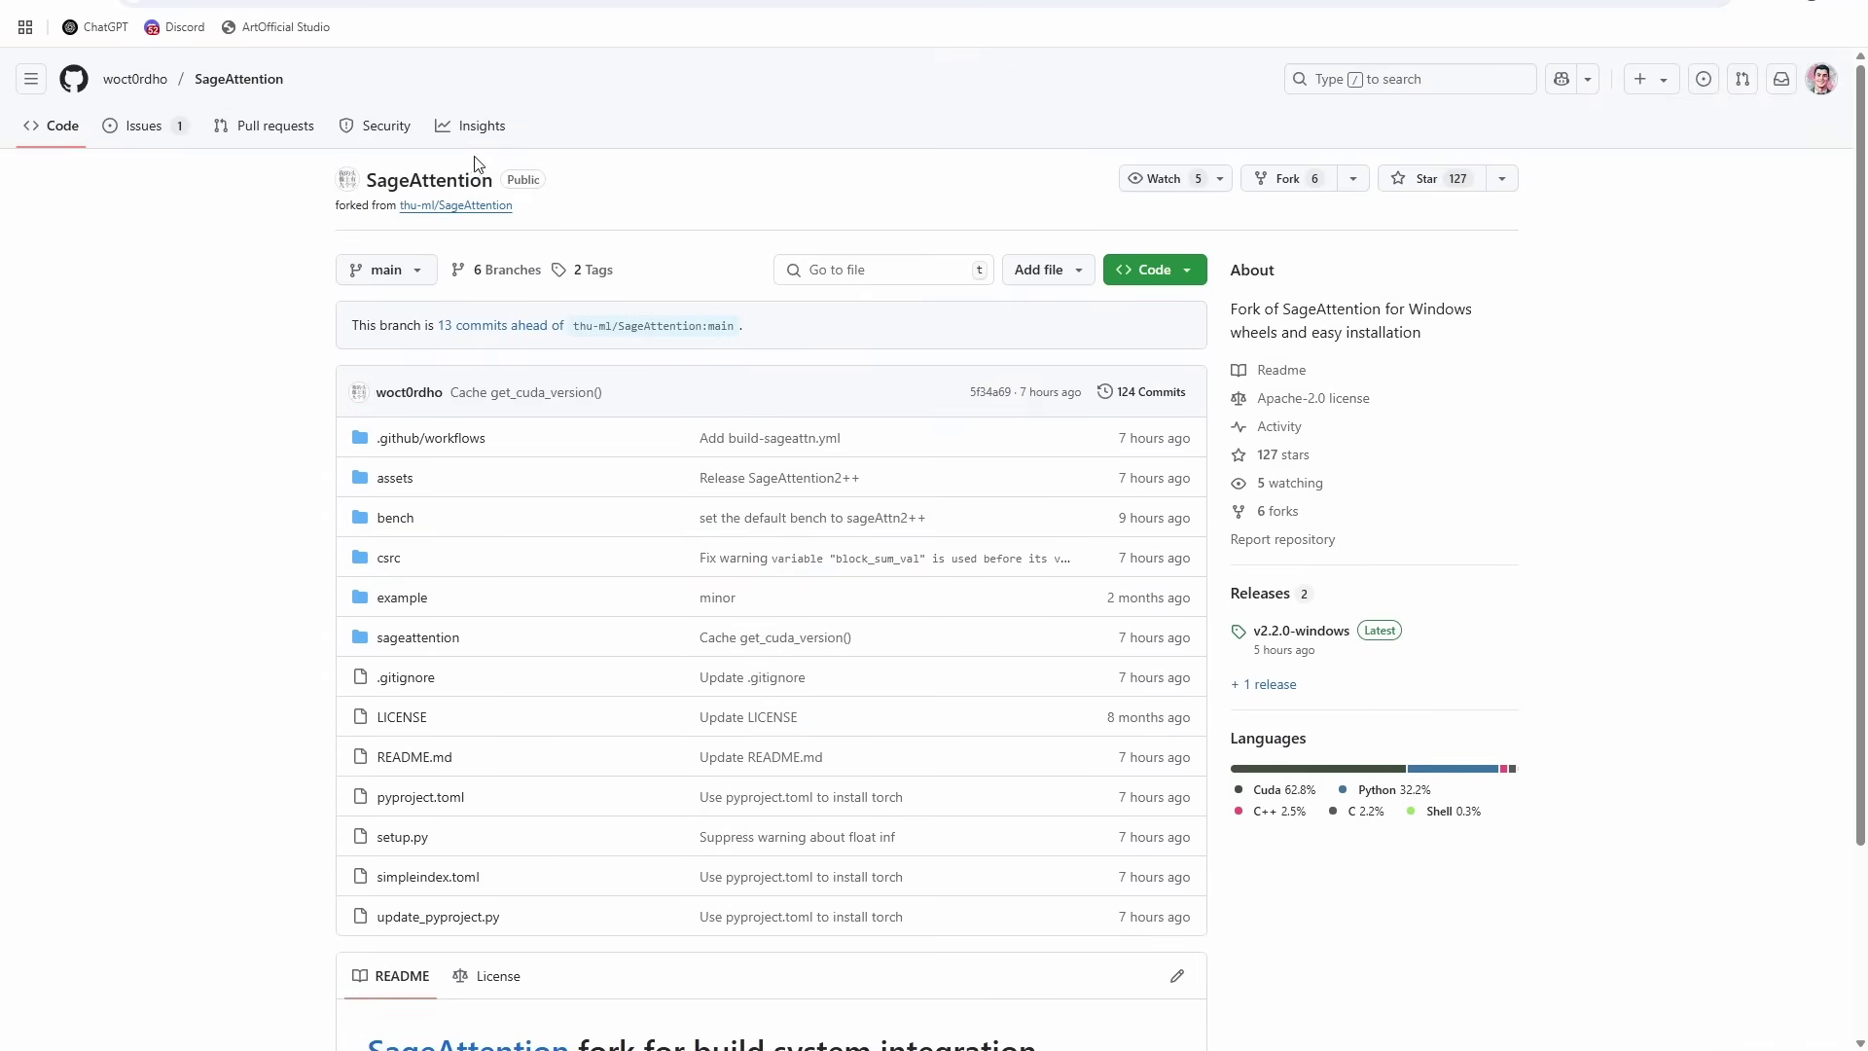
scroll(572, 195, "down", 3)
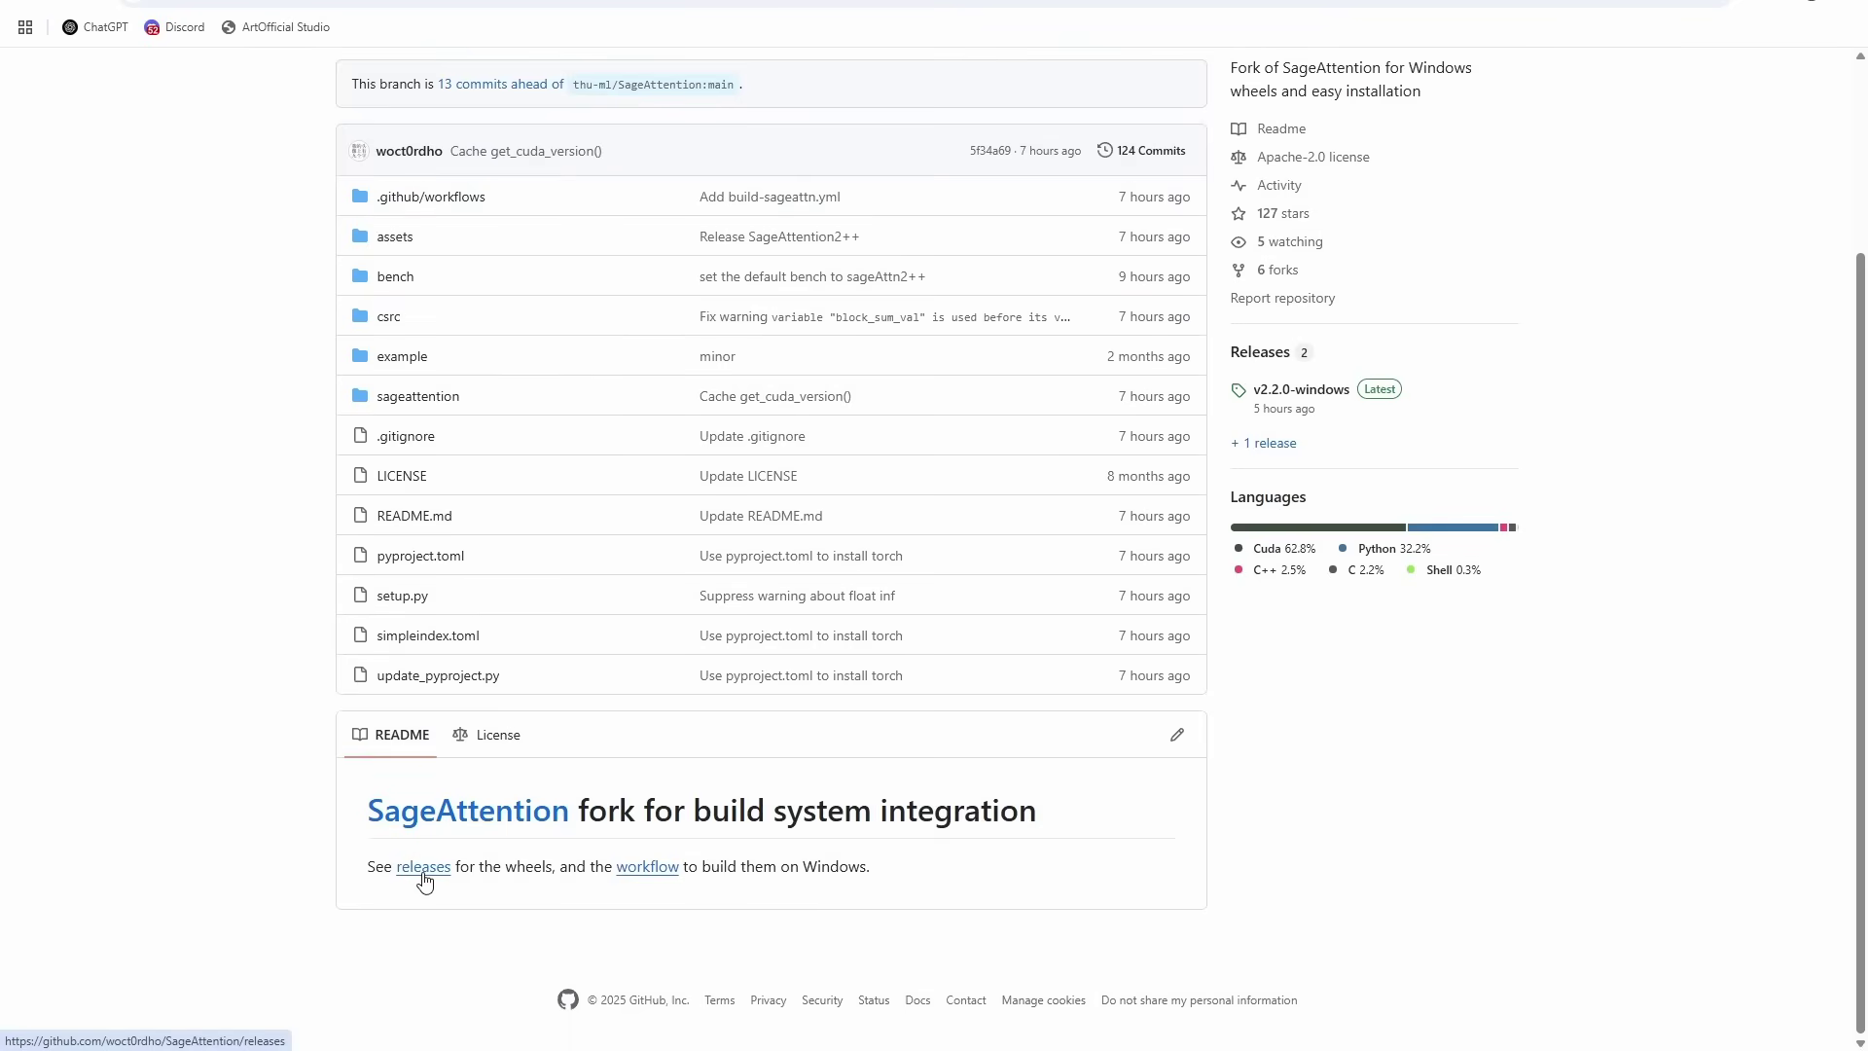
left_click(424, 879)
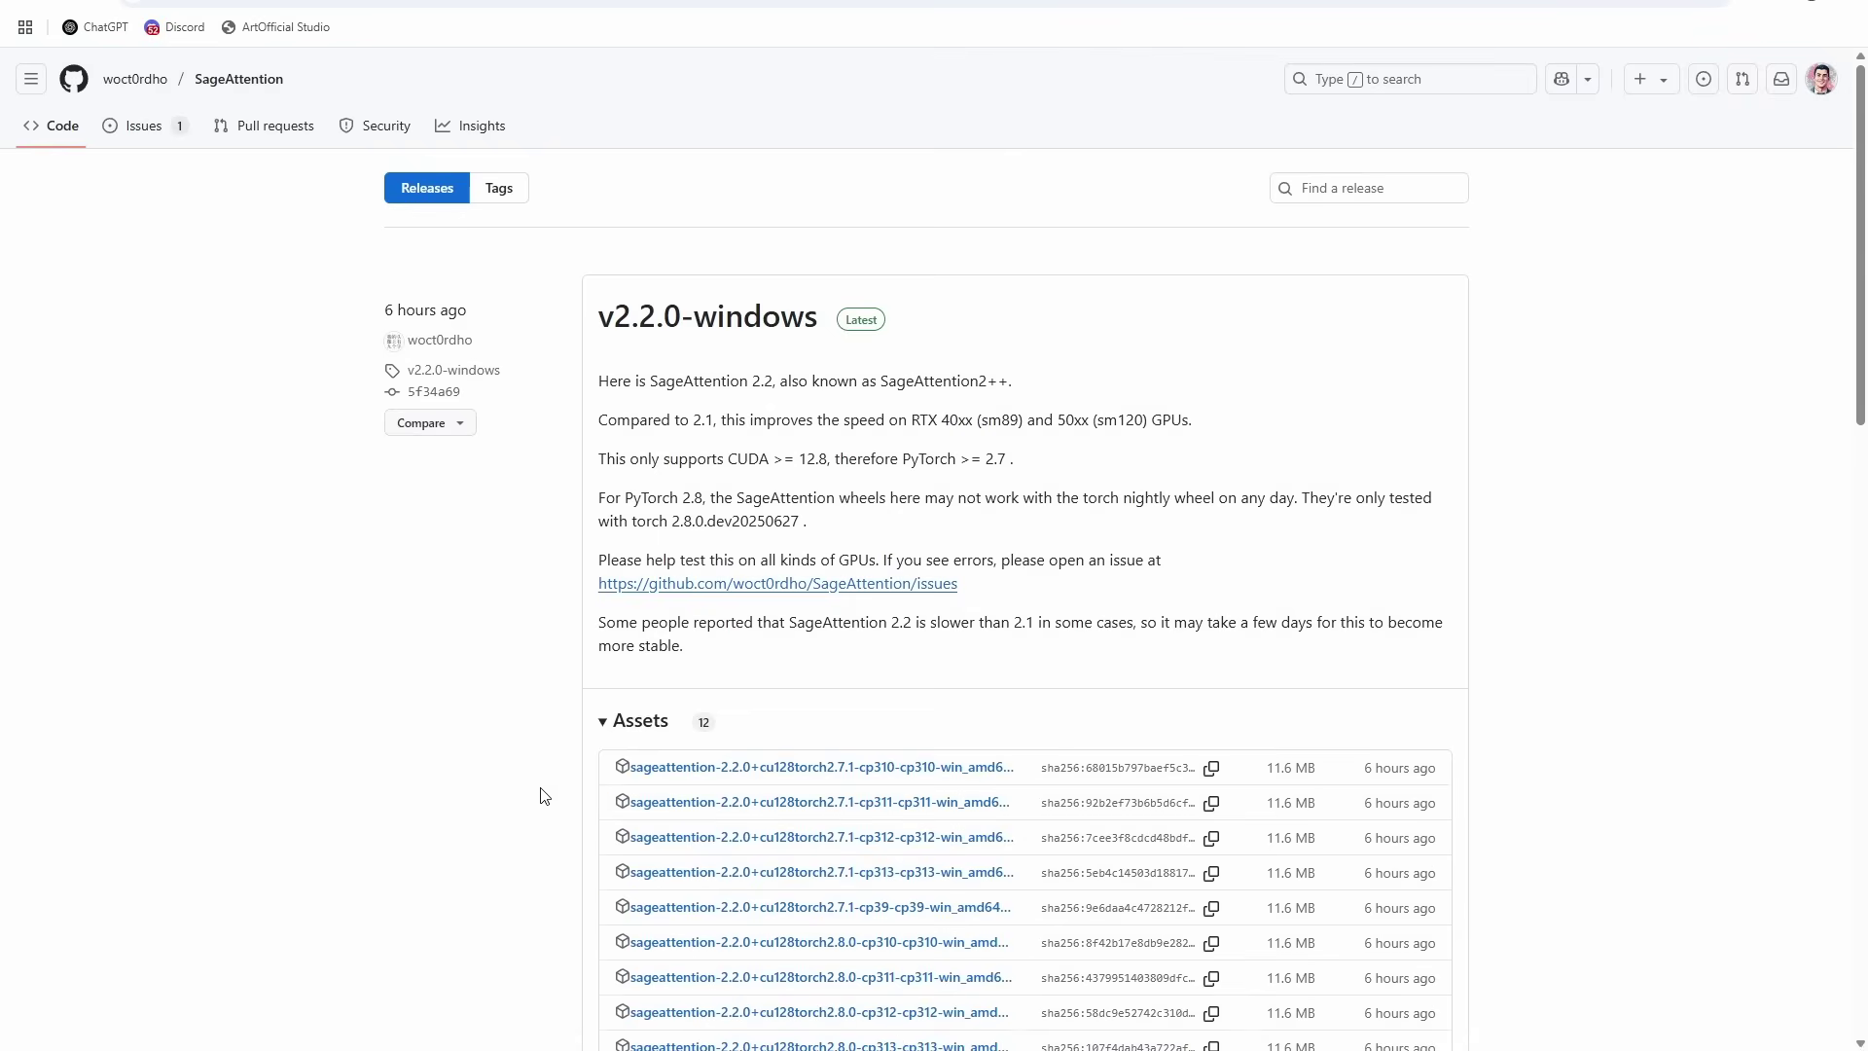
scroll(932, 712, "down", 2)
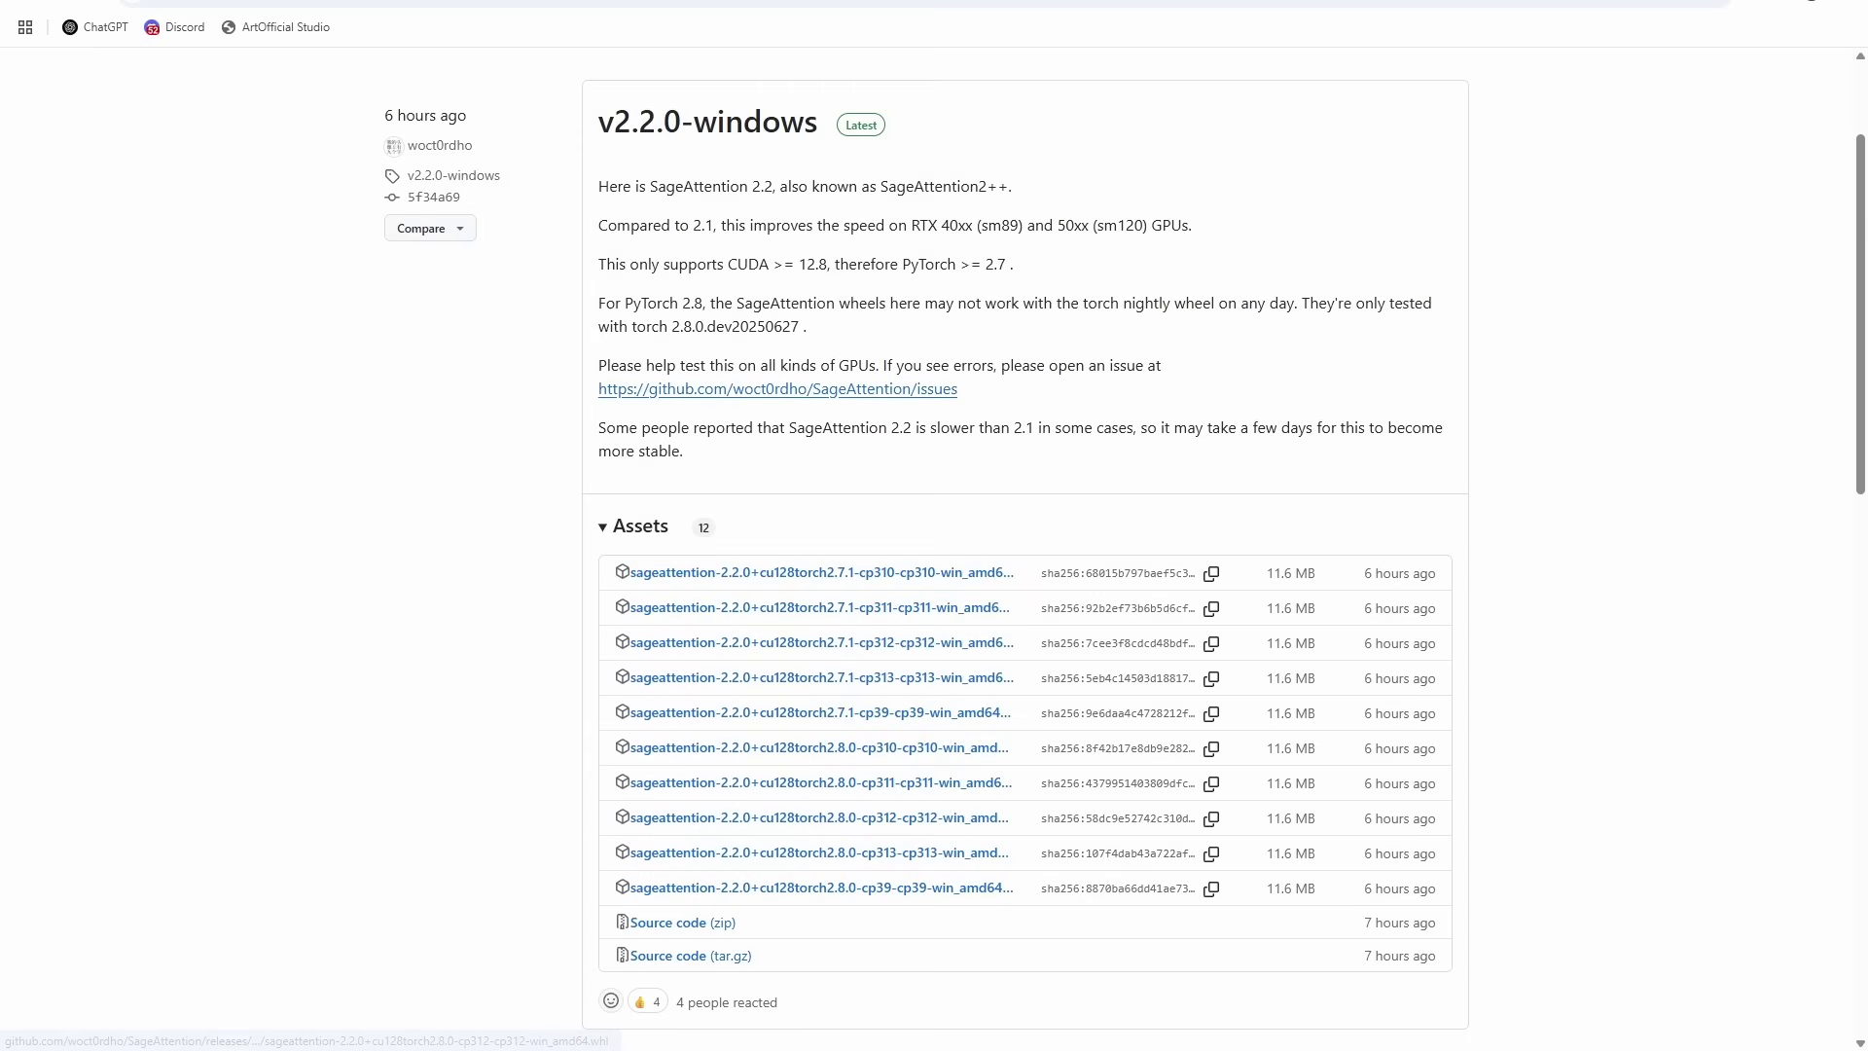
Step: Check the virtual environment's Python version by starting python in the terminal
left_click_drag(1866, 175, 764, 114)
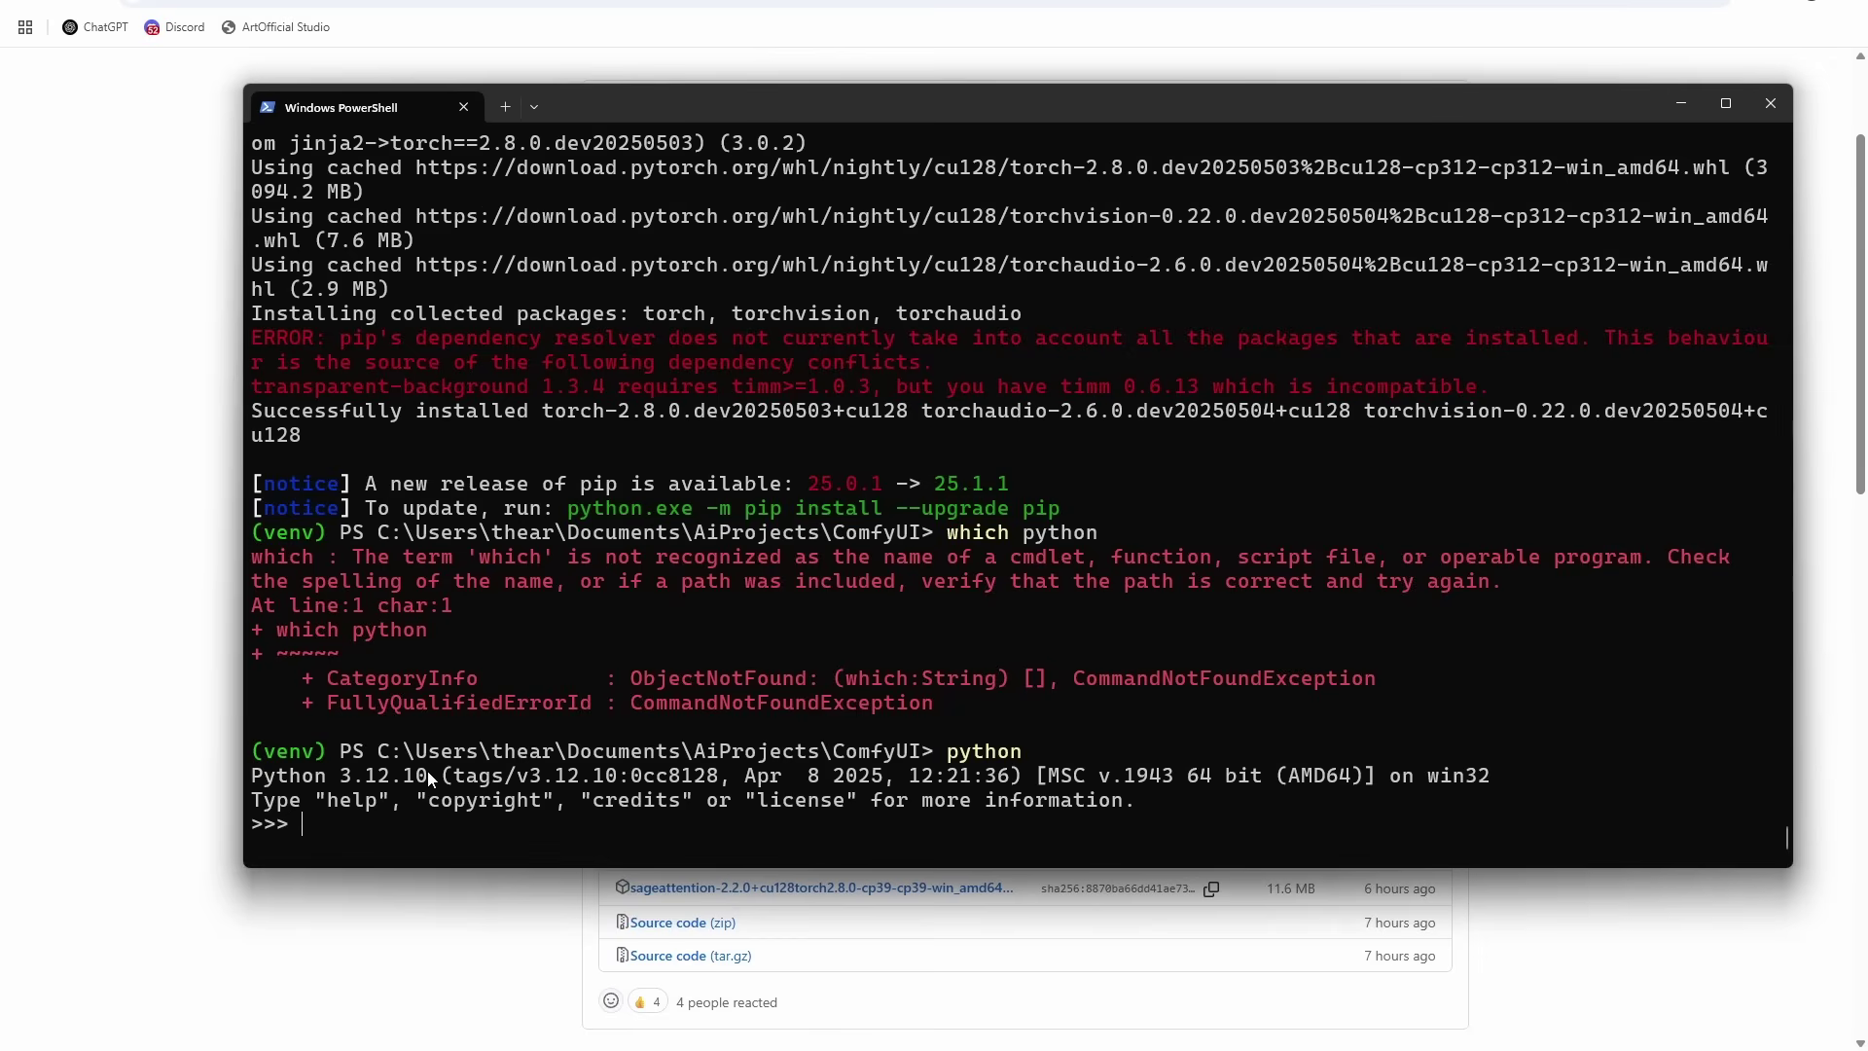
left_click_drag(428, 770, 339, 775)
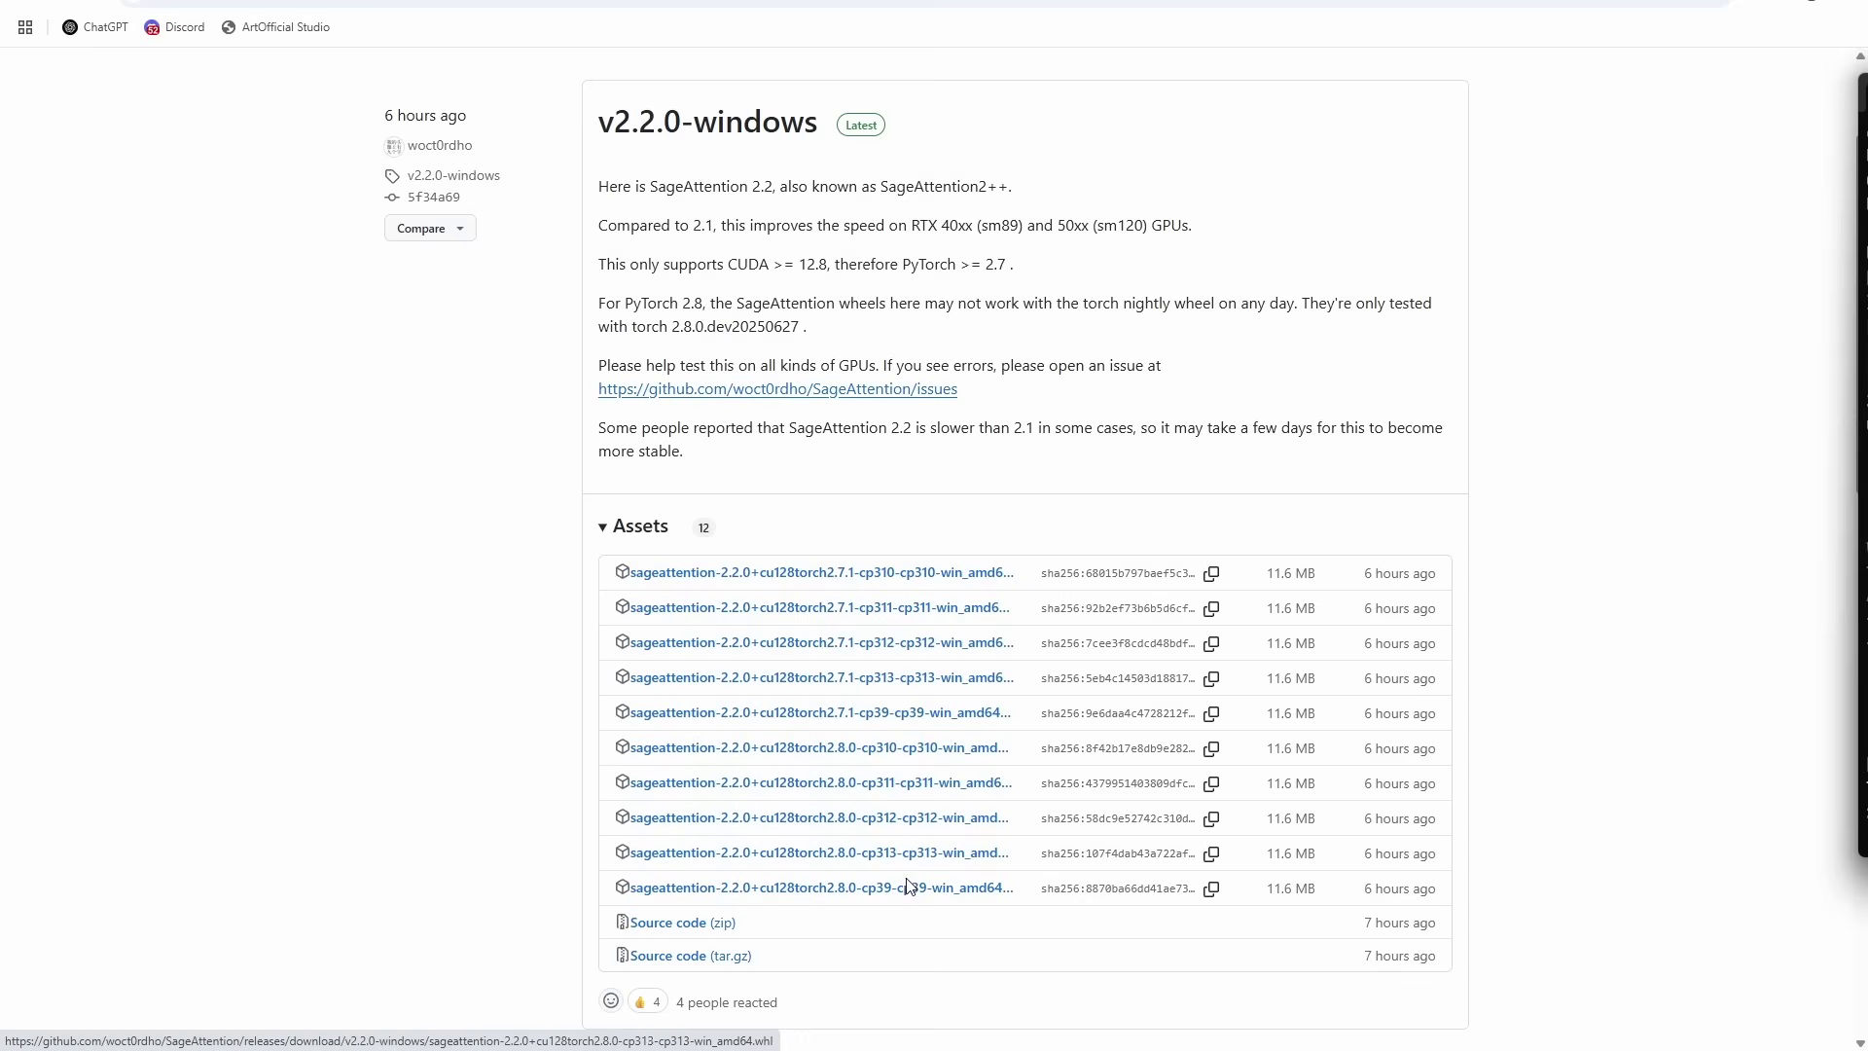
Step: Download the sageattention-2.2.0+cu128torch2.8.0-cp312-cp312-win_amd64 wheel and place it in the ComfyUI folder
left_click(700, 820)
left_click(699, 822)
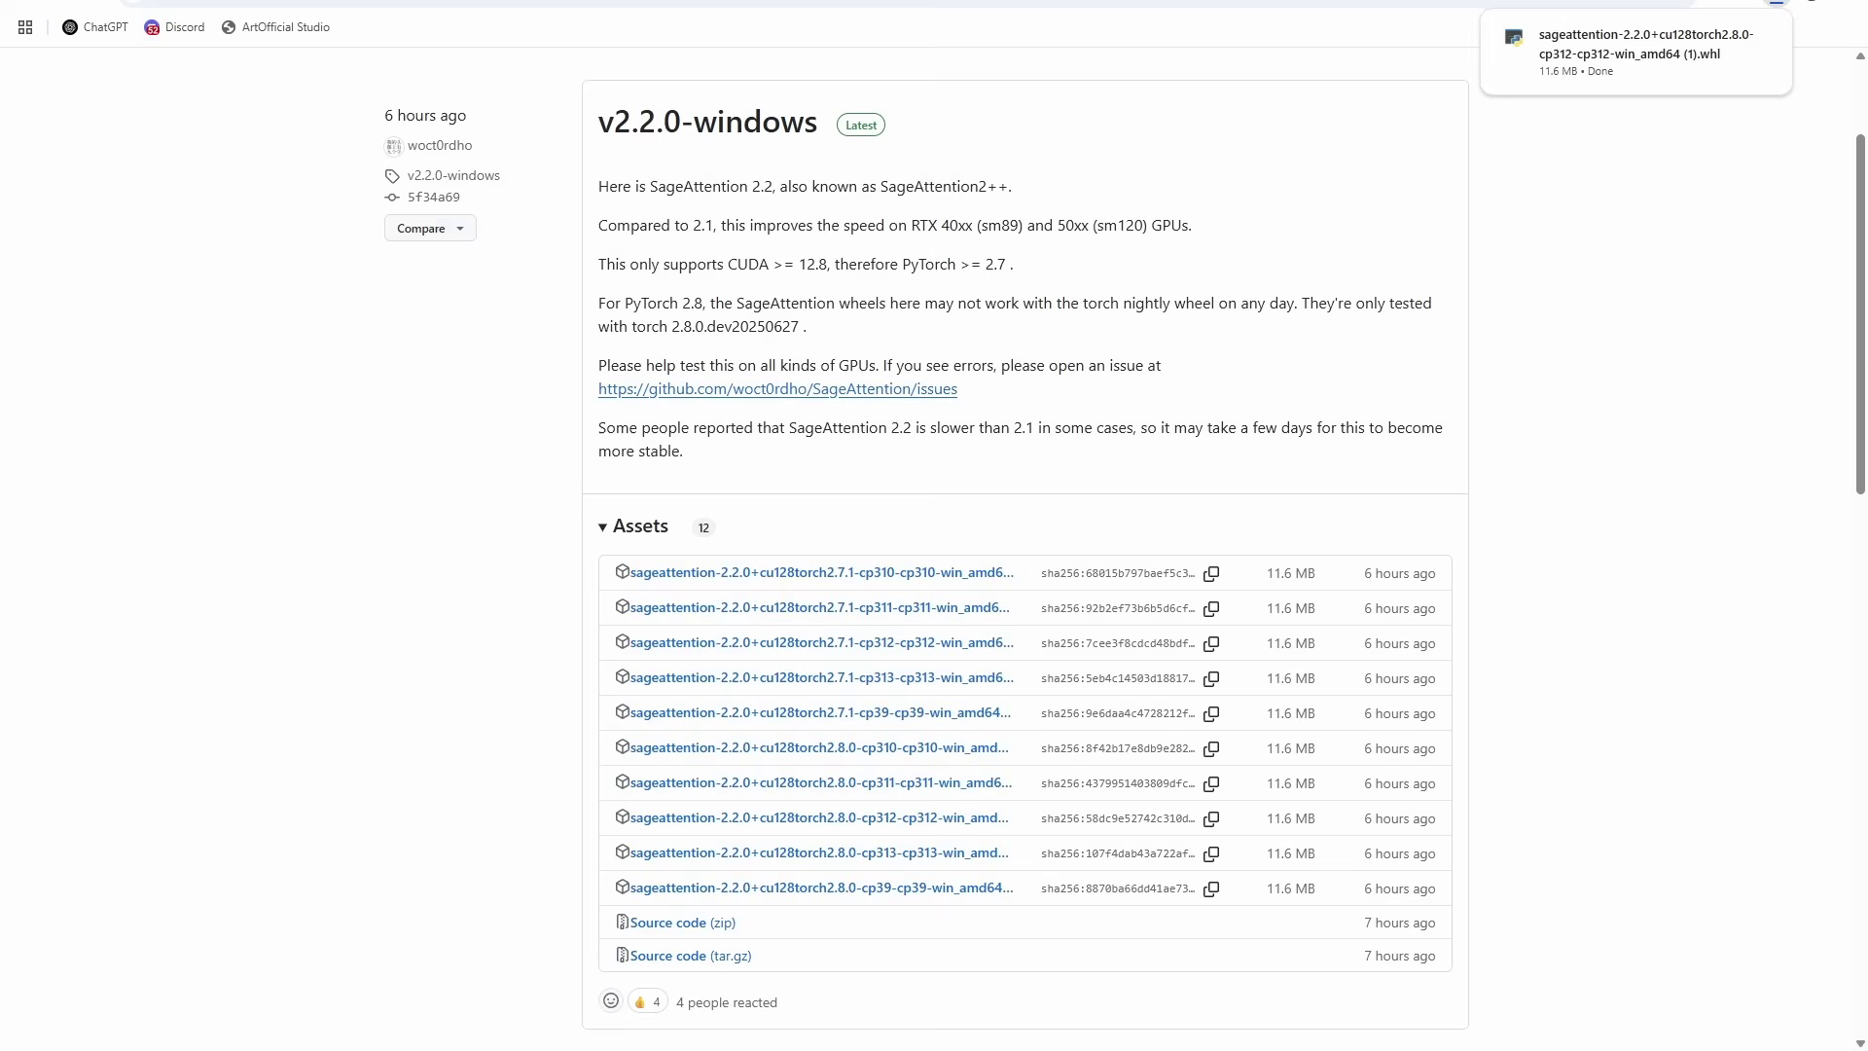
key("alt+Tab")
left_click_drag(1813, 442, 927, 688)
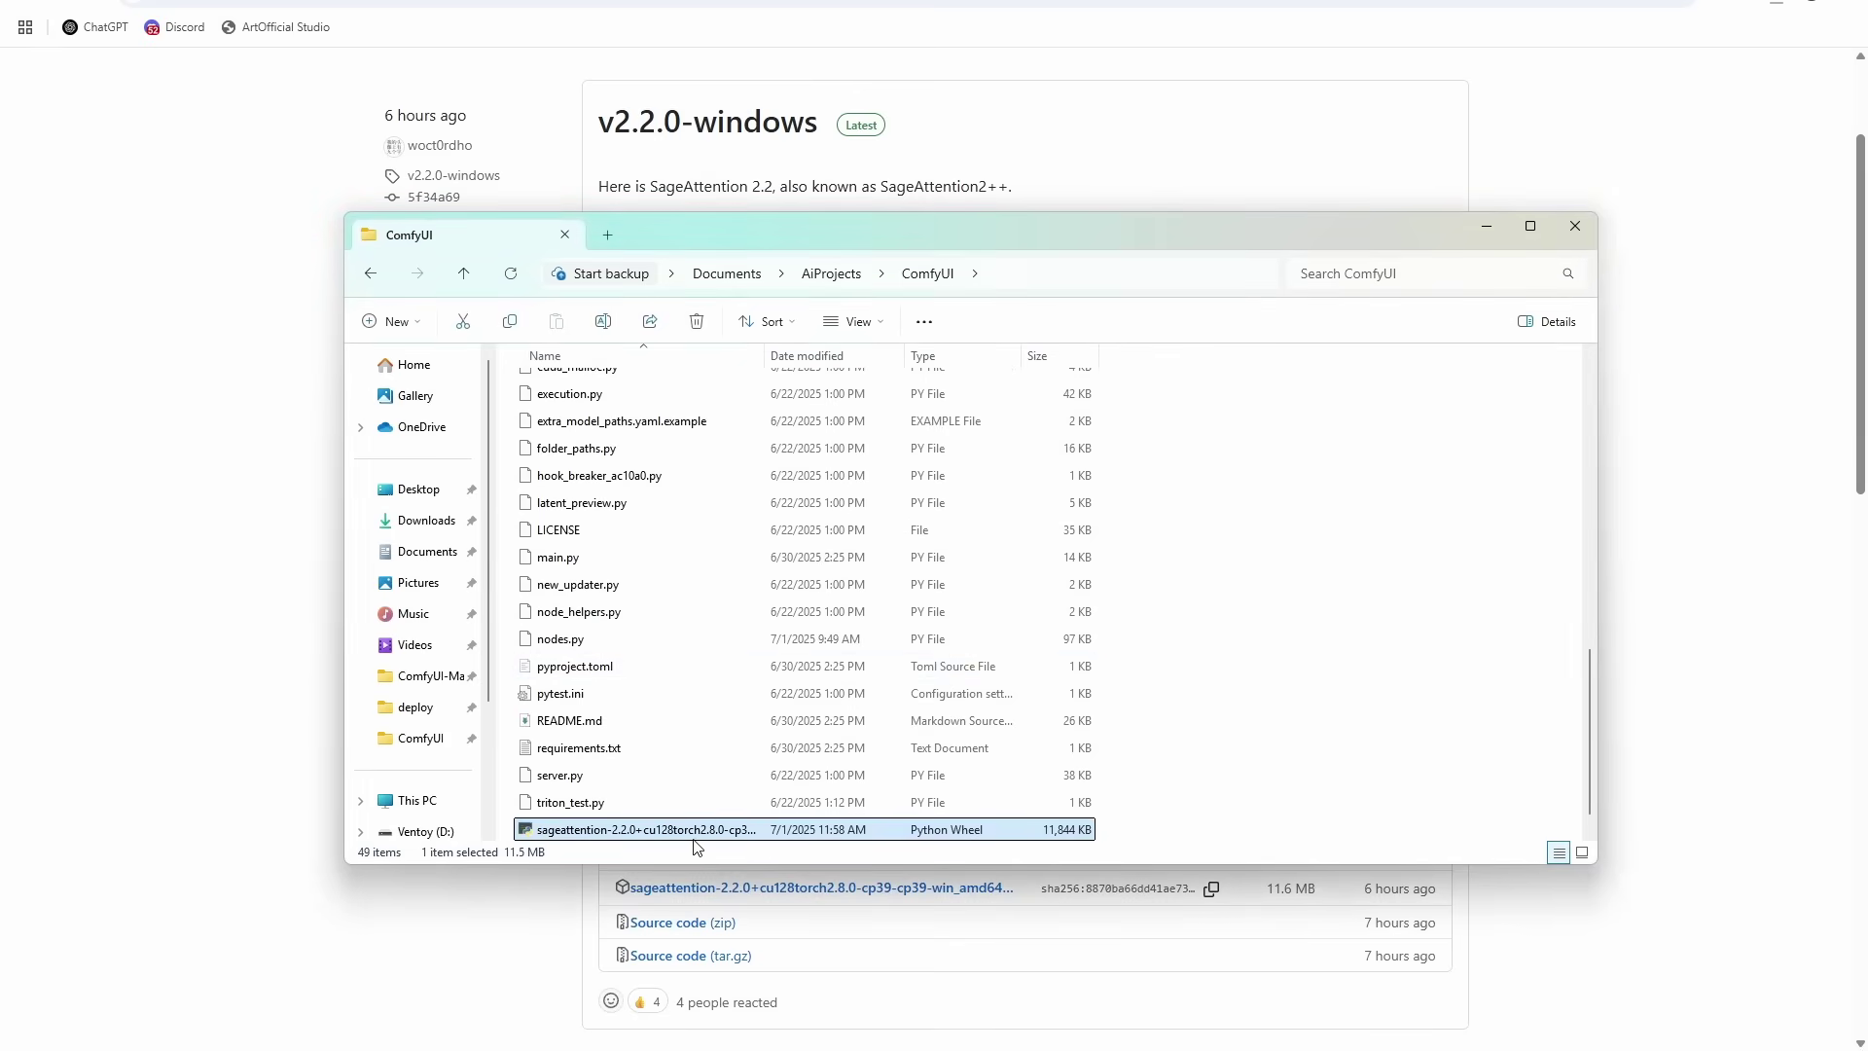
Step: Bring the terminal back into view and leave the Python session with quit()
left_click(1272, 1020)
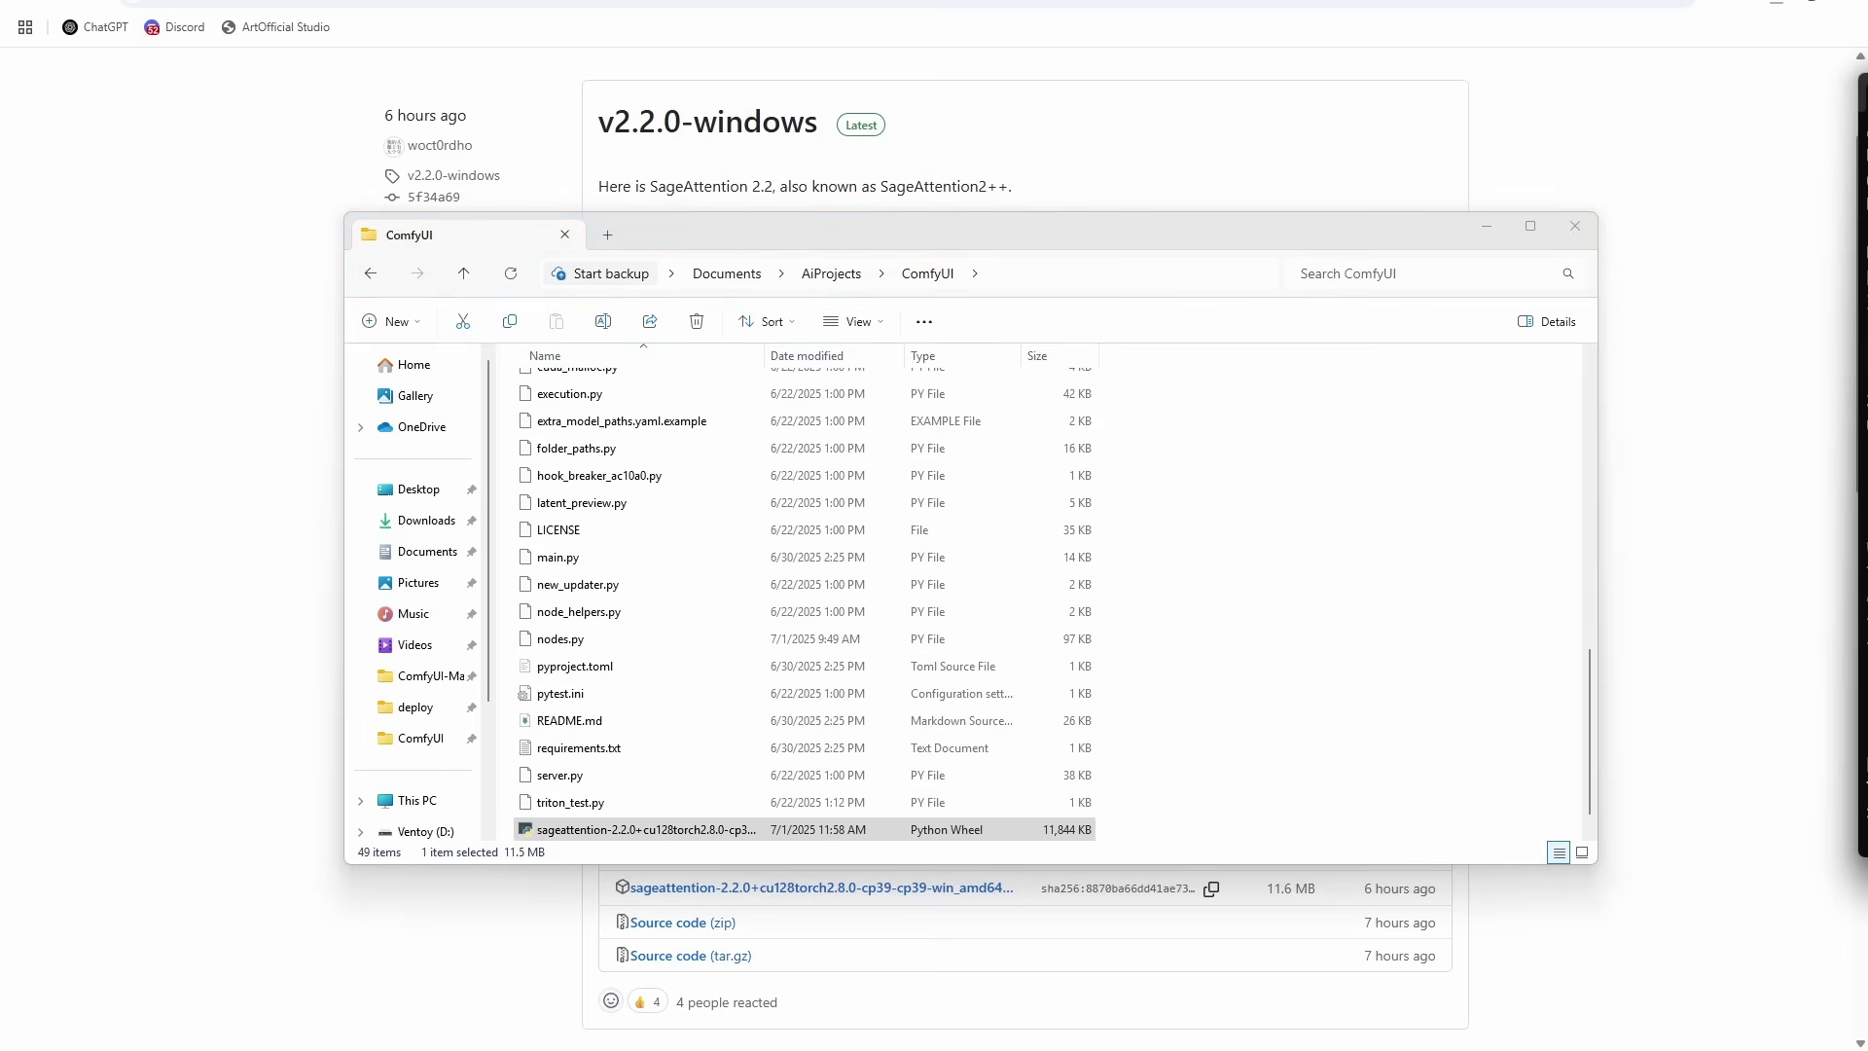
left_click_drag(1867, 85, 1087, 2)
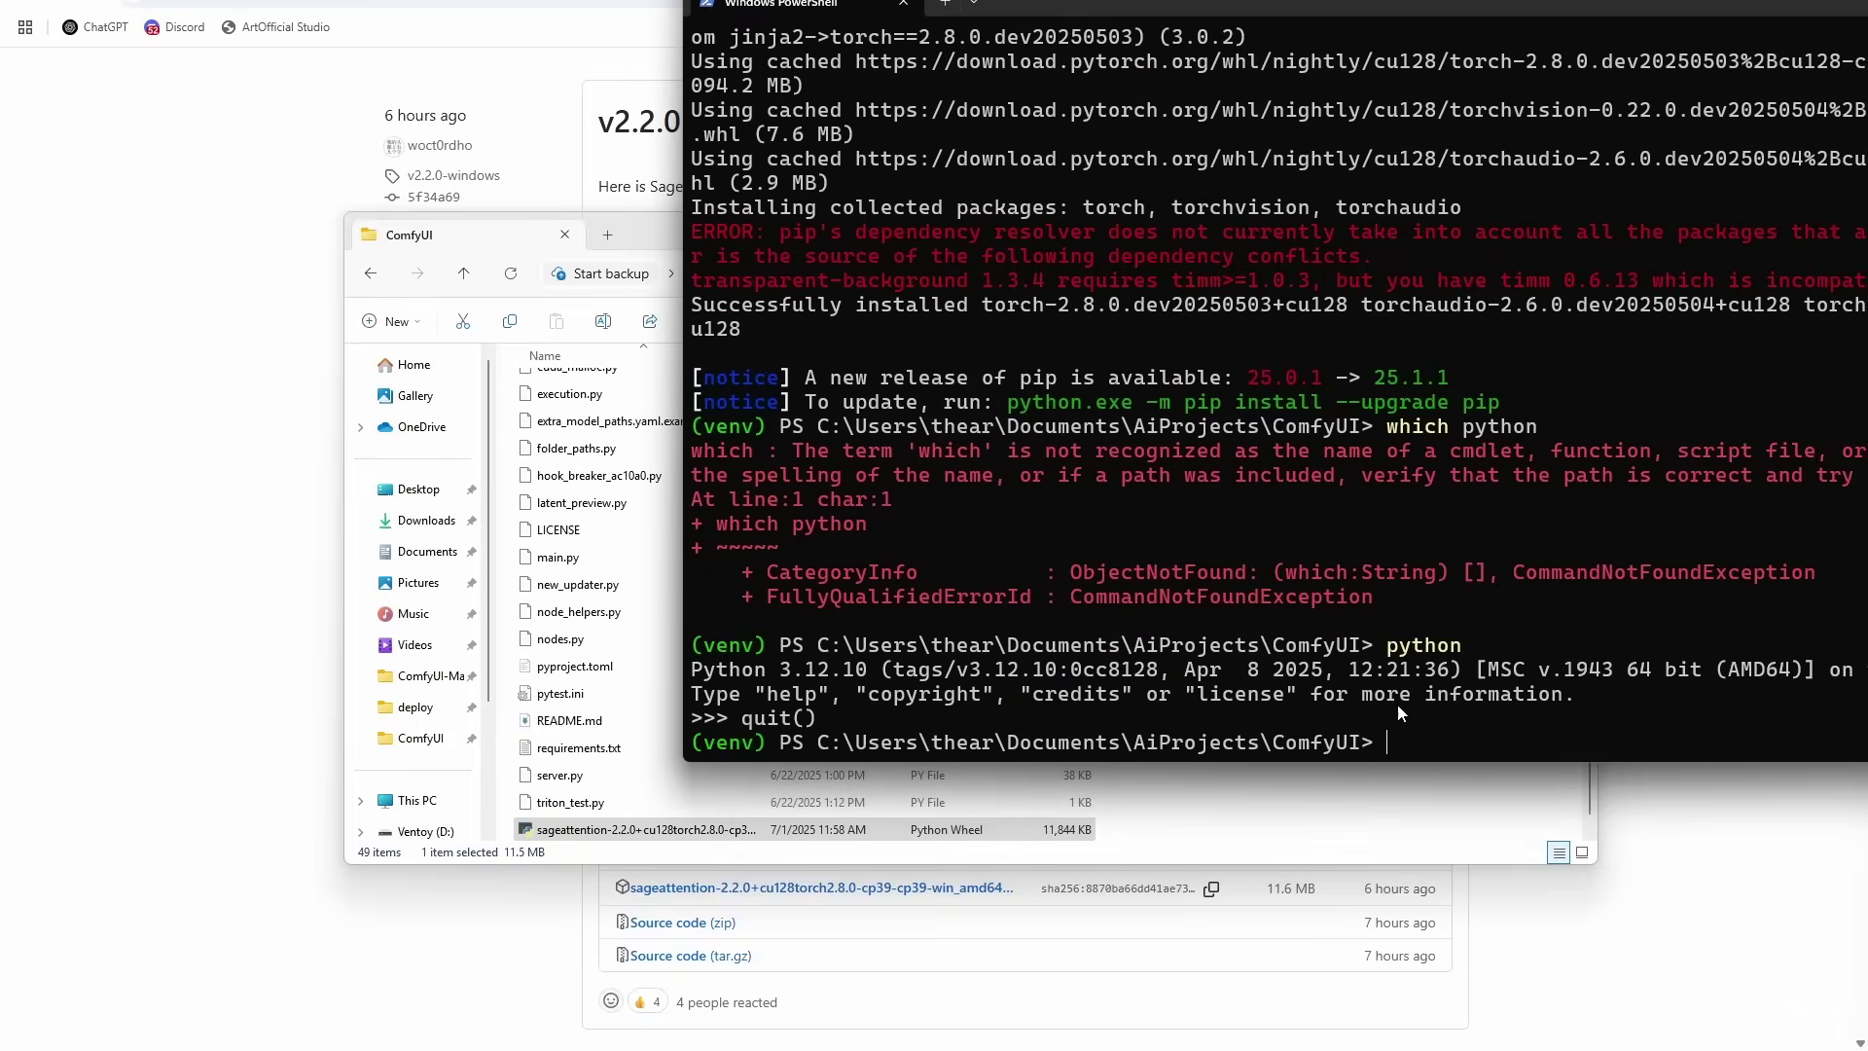
left_click_drag(1376, 741, 1421, 739)
left_click(1421, 740)
left_click_drag(815, 712, 694, 720)
left_click(819, 721)
left_click(792, 717)
Step: Try to pip install the wheel '.\sageattention-2.2.0+cu128torch2.8.0-cp312-cp312-win_amd64 (1).whl'
type("pip install sageattention-2")
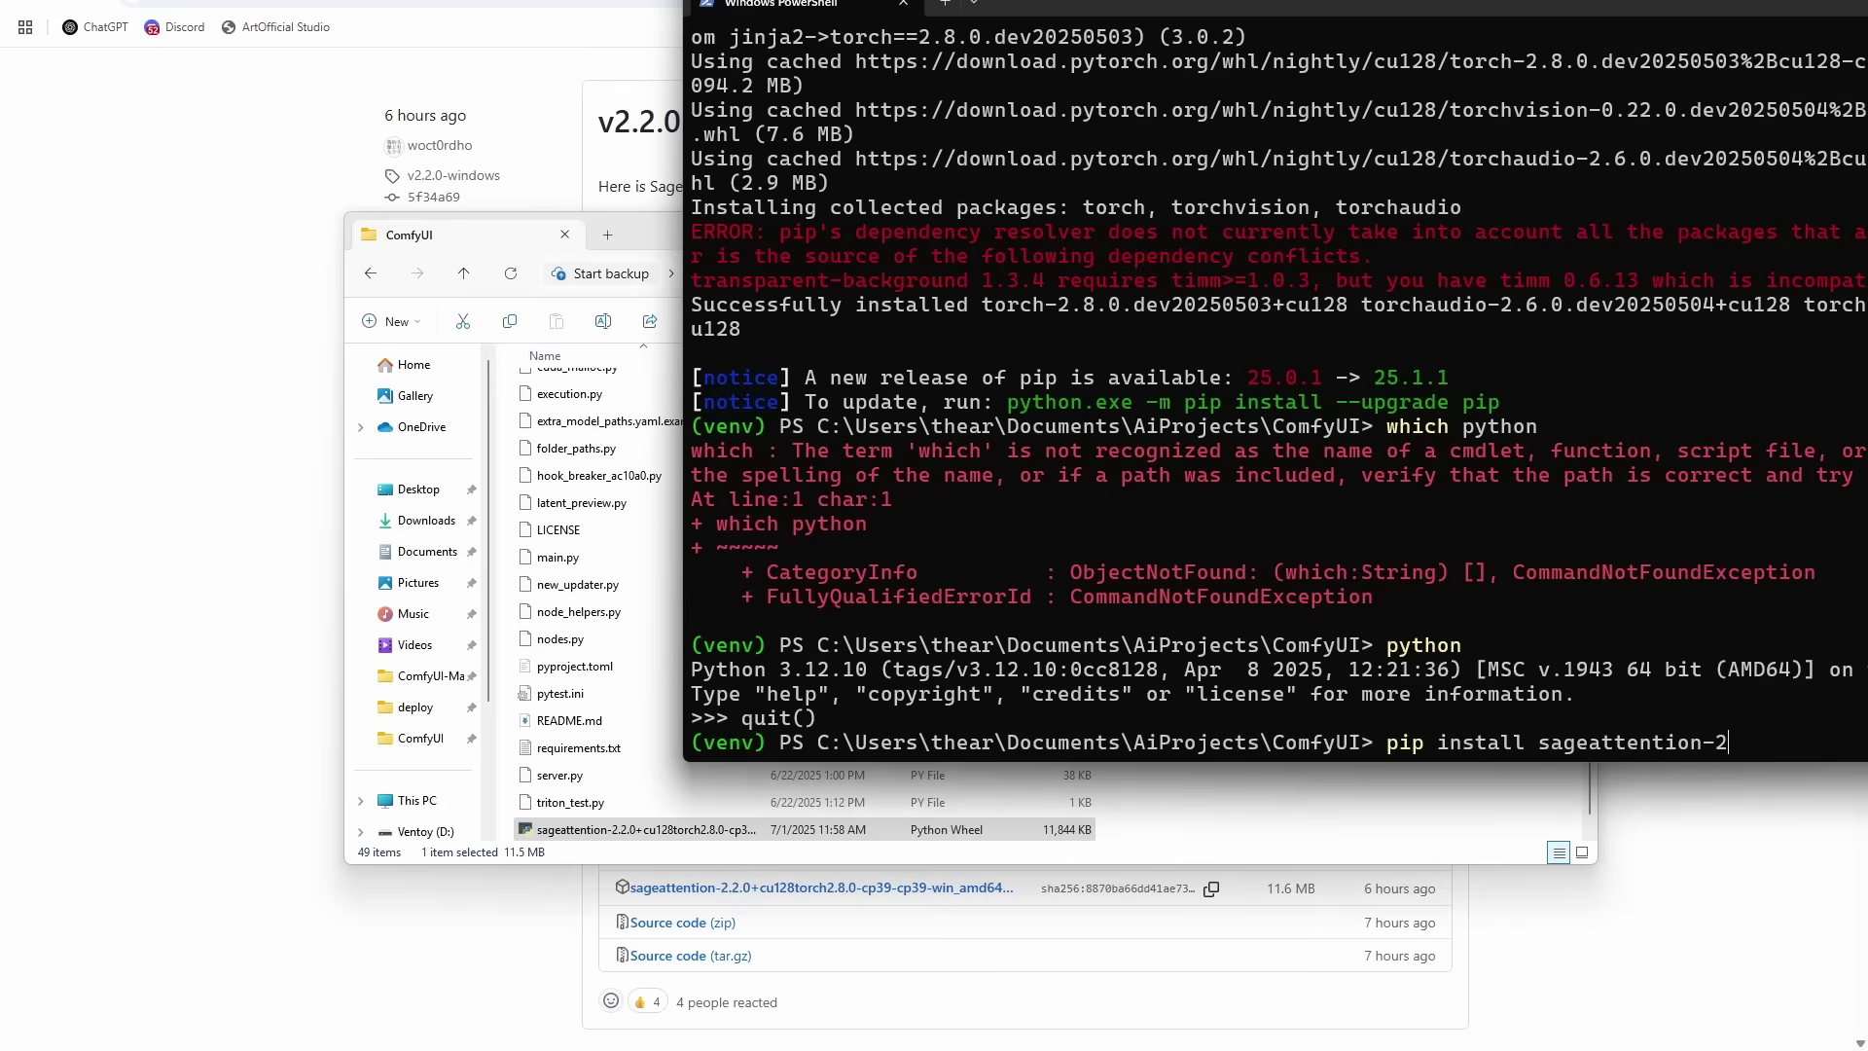
key("Tab")
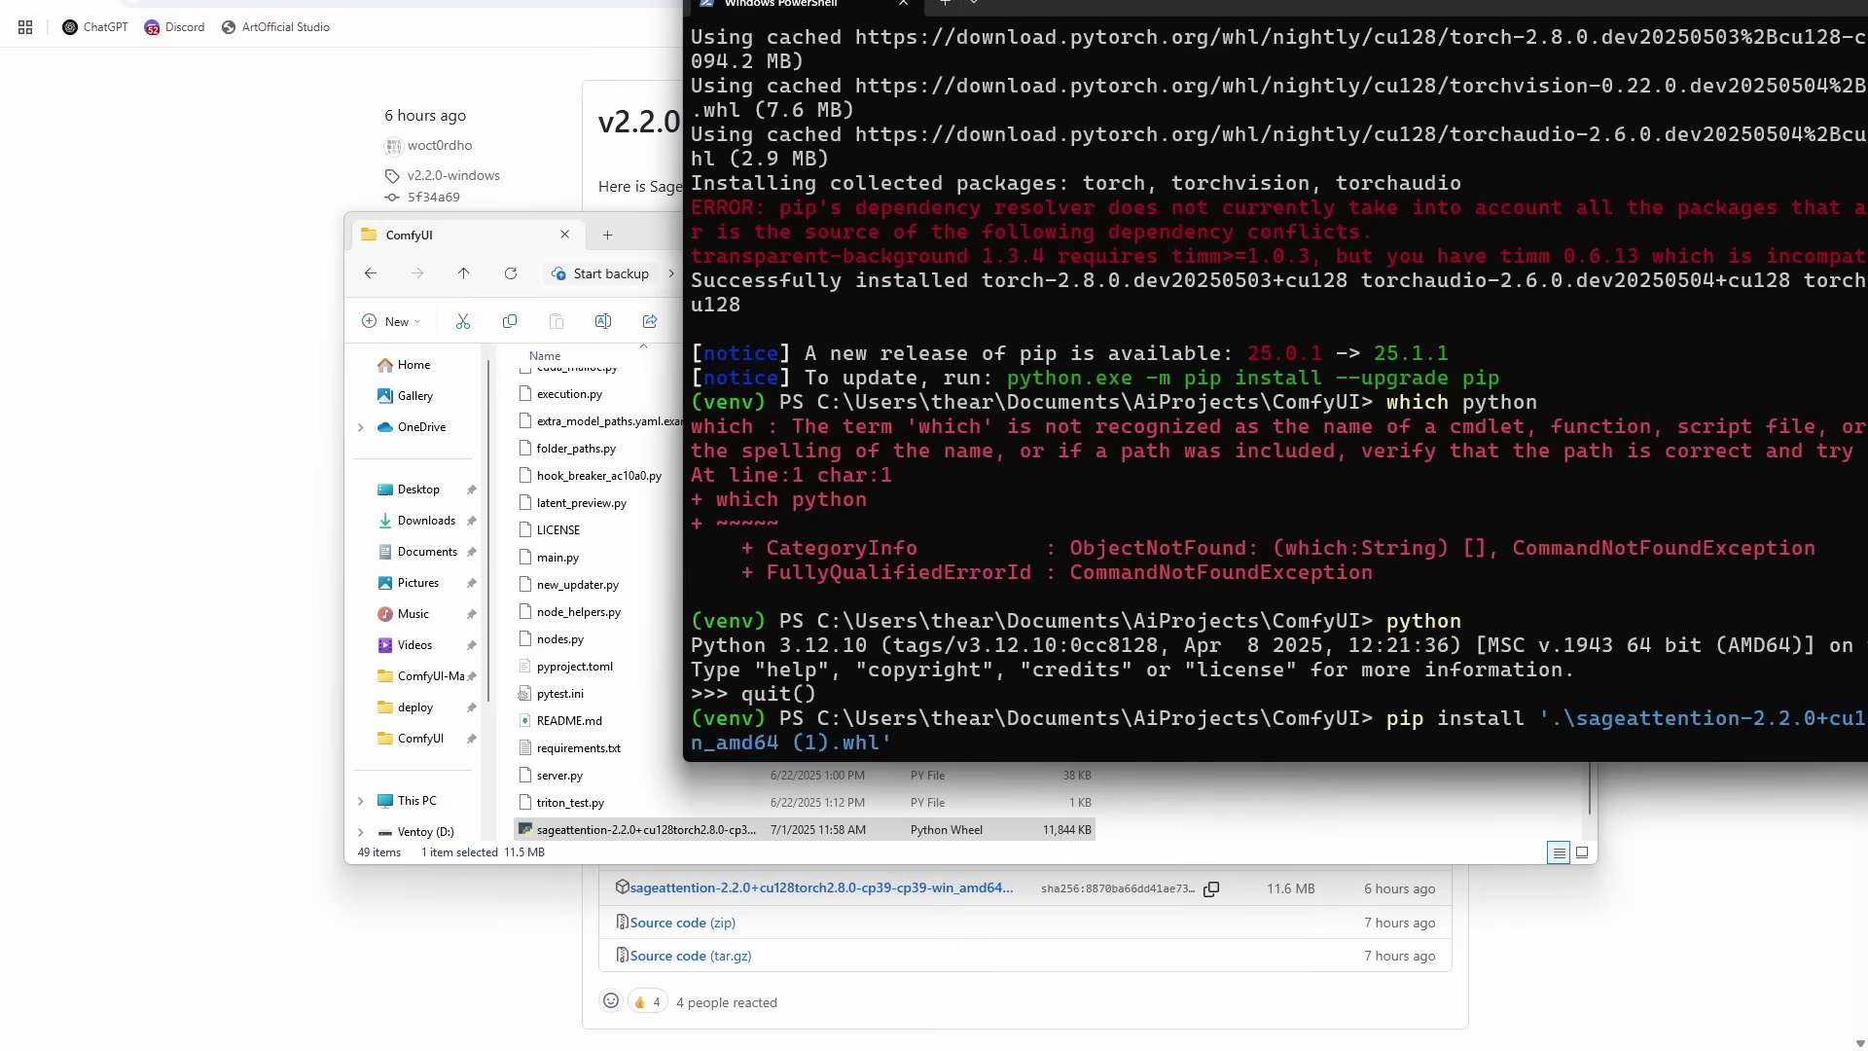
left_click_drag(1295, 3, 945, 10)
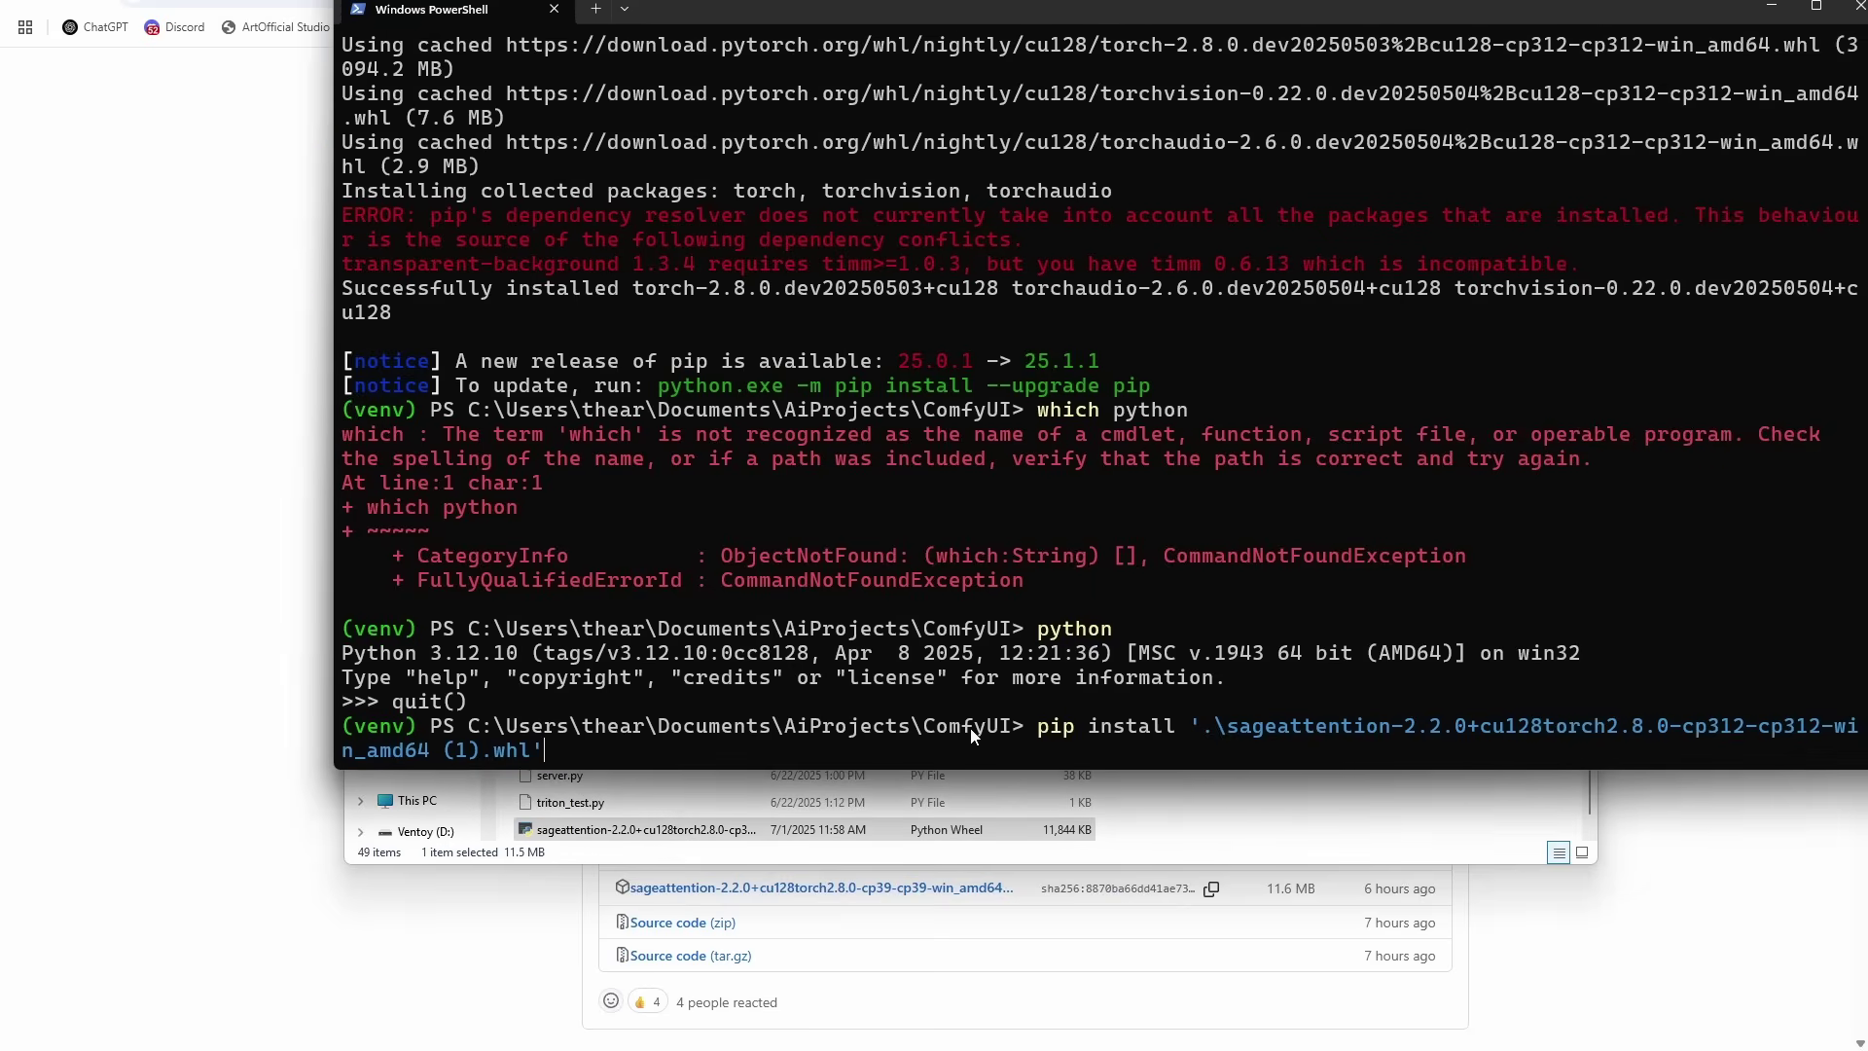
left_click_drag(786, 7, 645, 12)
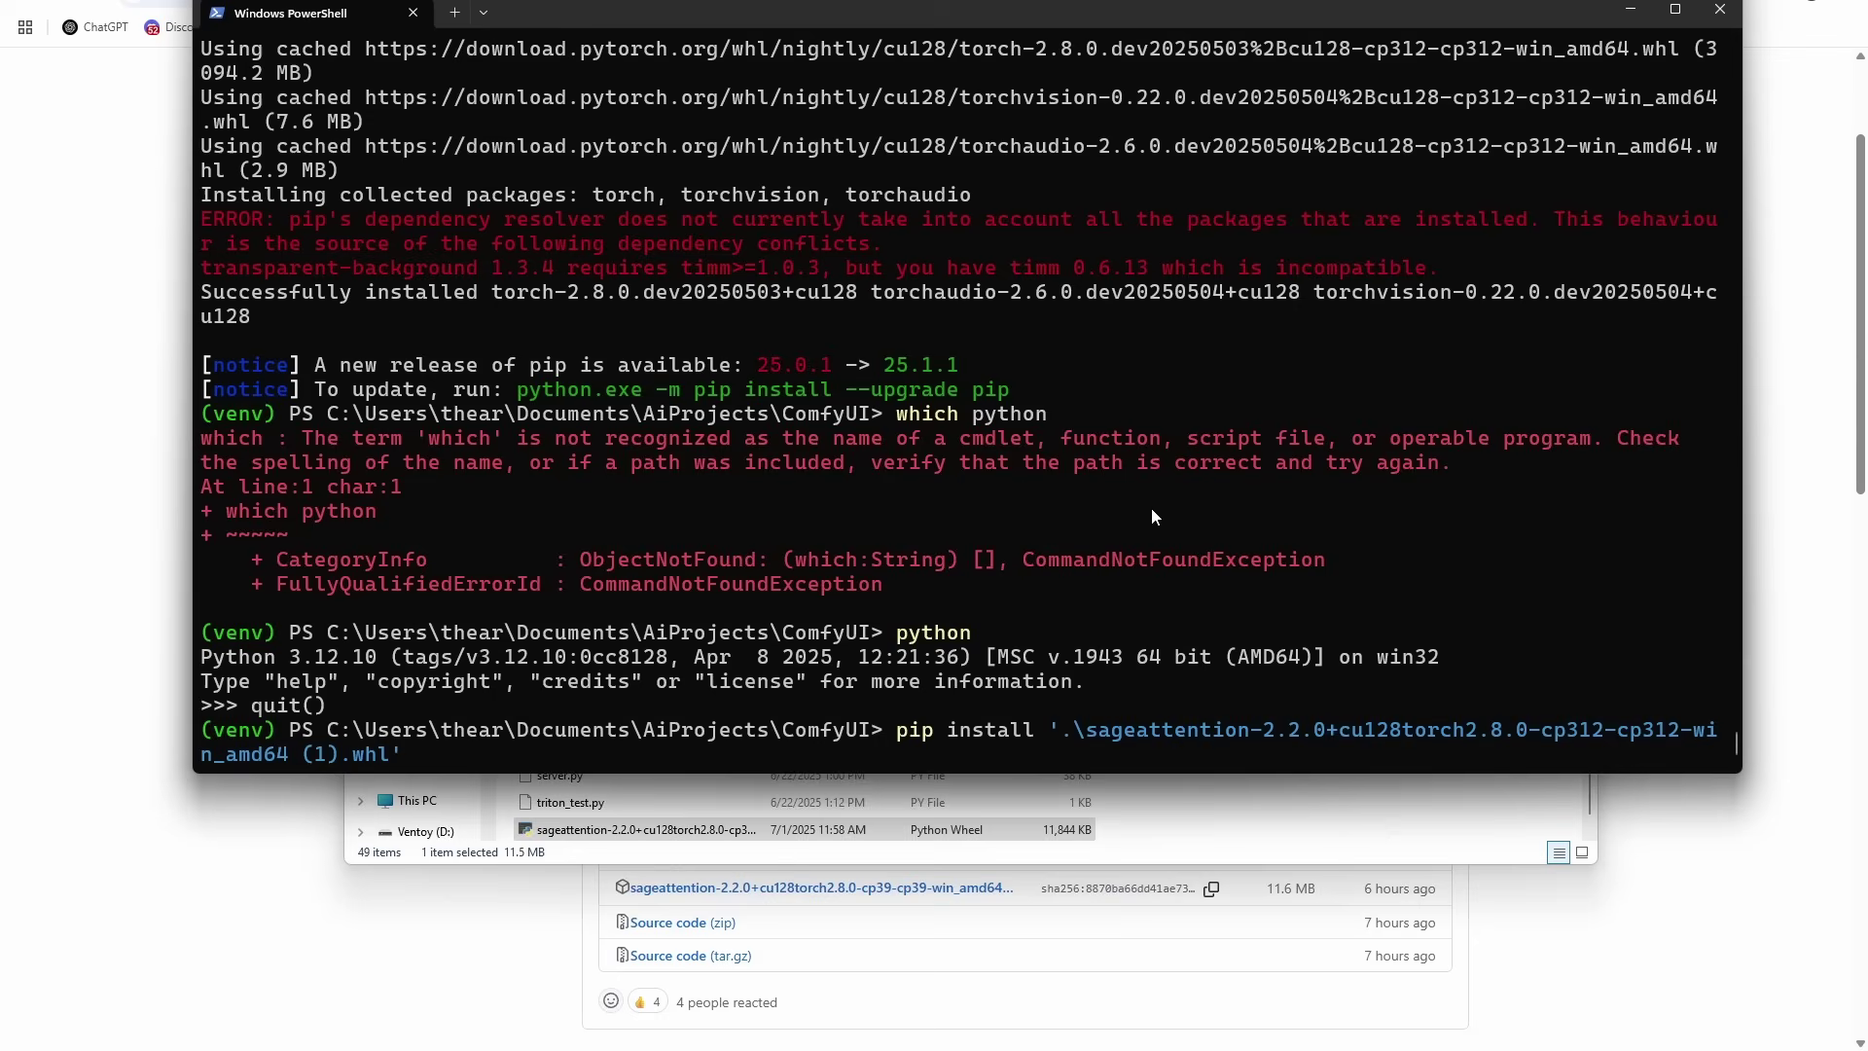
key("Return")
Step: Remove the " (1)" from the wheel file name in the recalled command and install sageattention-2.2.0+cu128torch2.8.0-cp312-cp312-win_amd64.whl
key("Up")
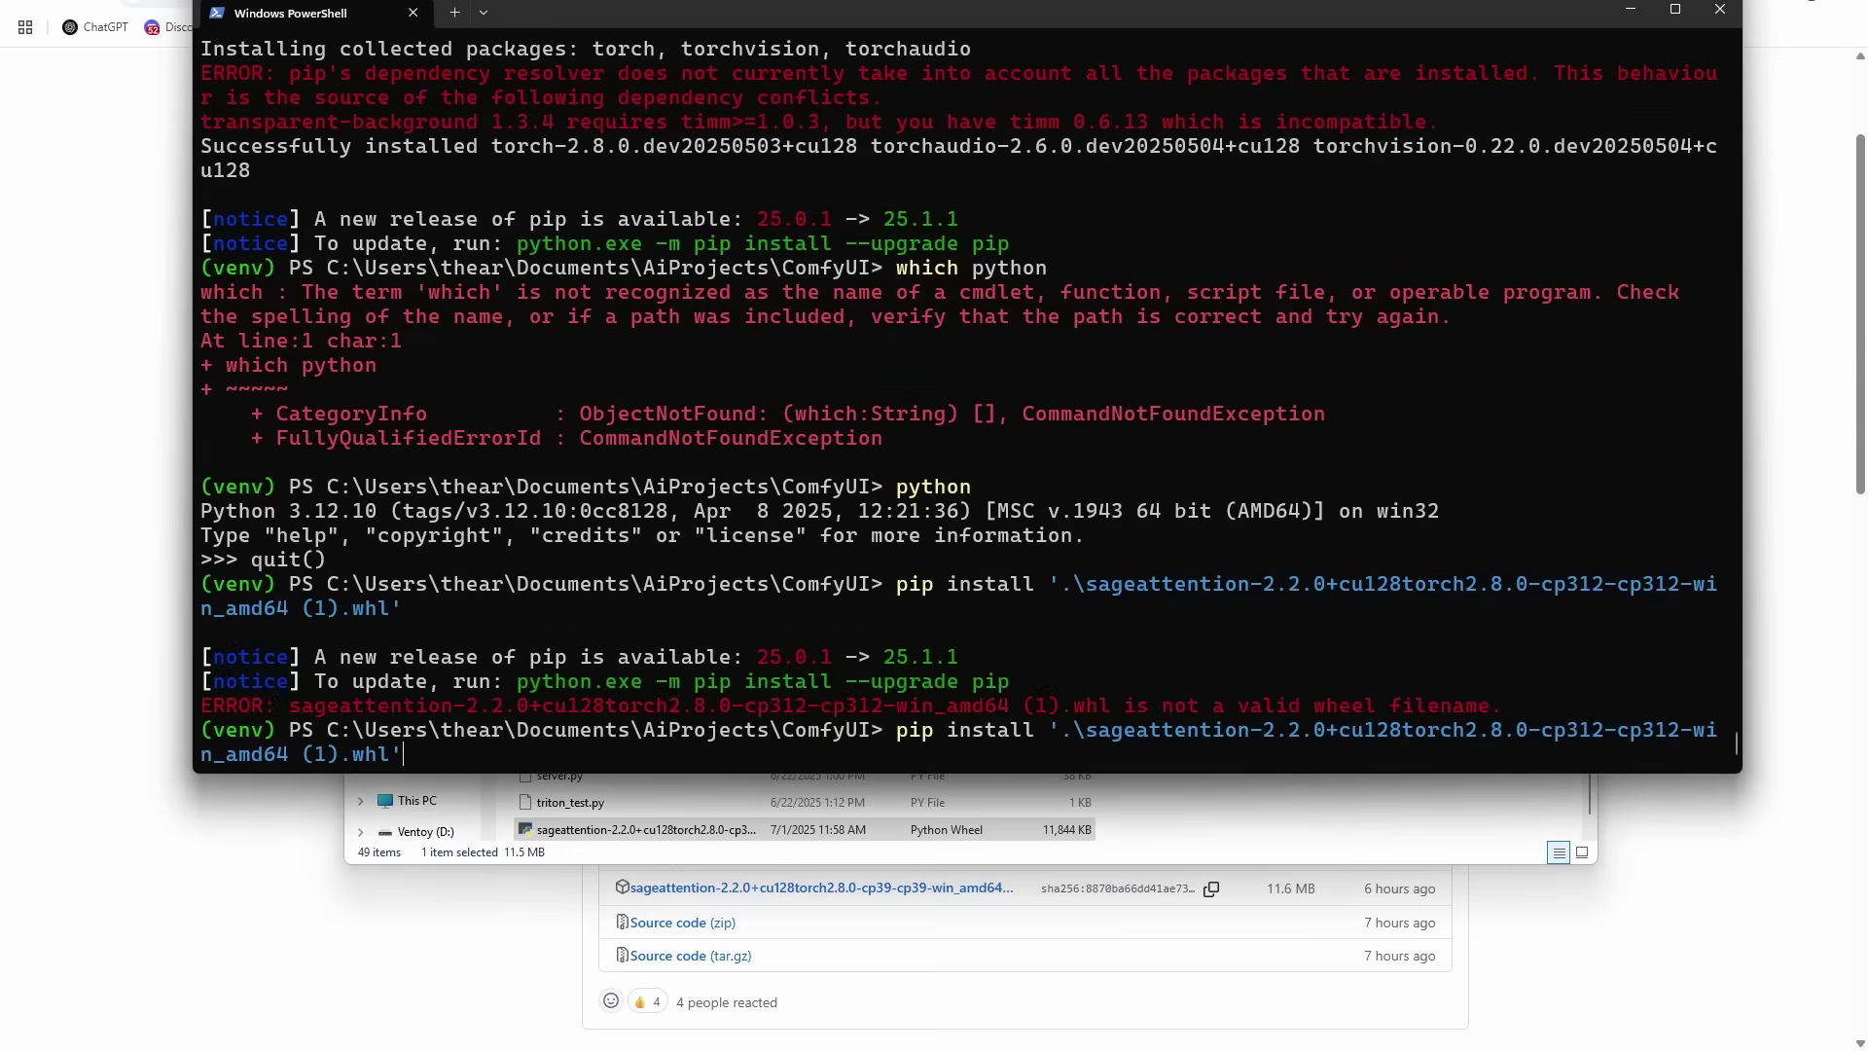
key("BackSpace")
key("BackSpace")
key("BackSpace")
key("BackSpace")
left_click_drag(1060, 703, 1011, 709)
left_click(1048, 704)
left_click_drag(1059, 704, 1014, 712)
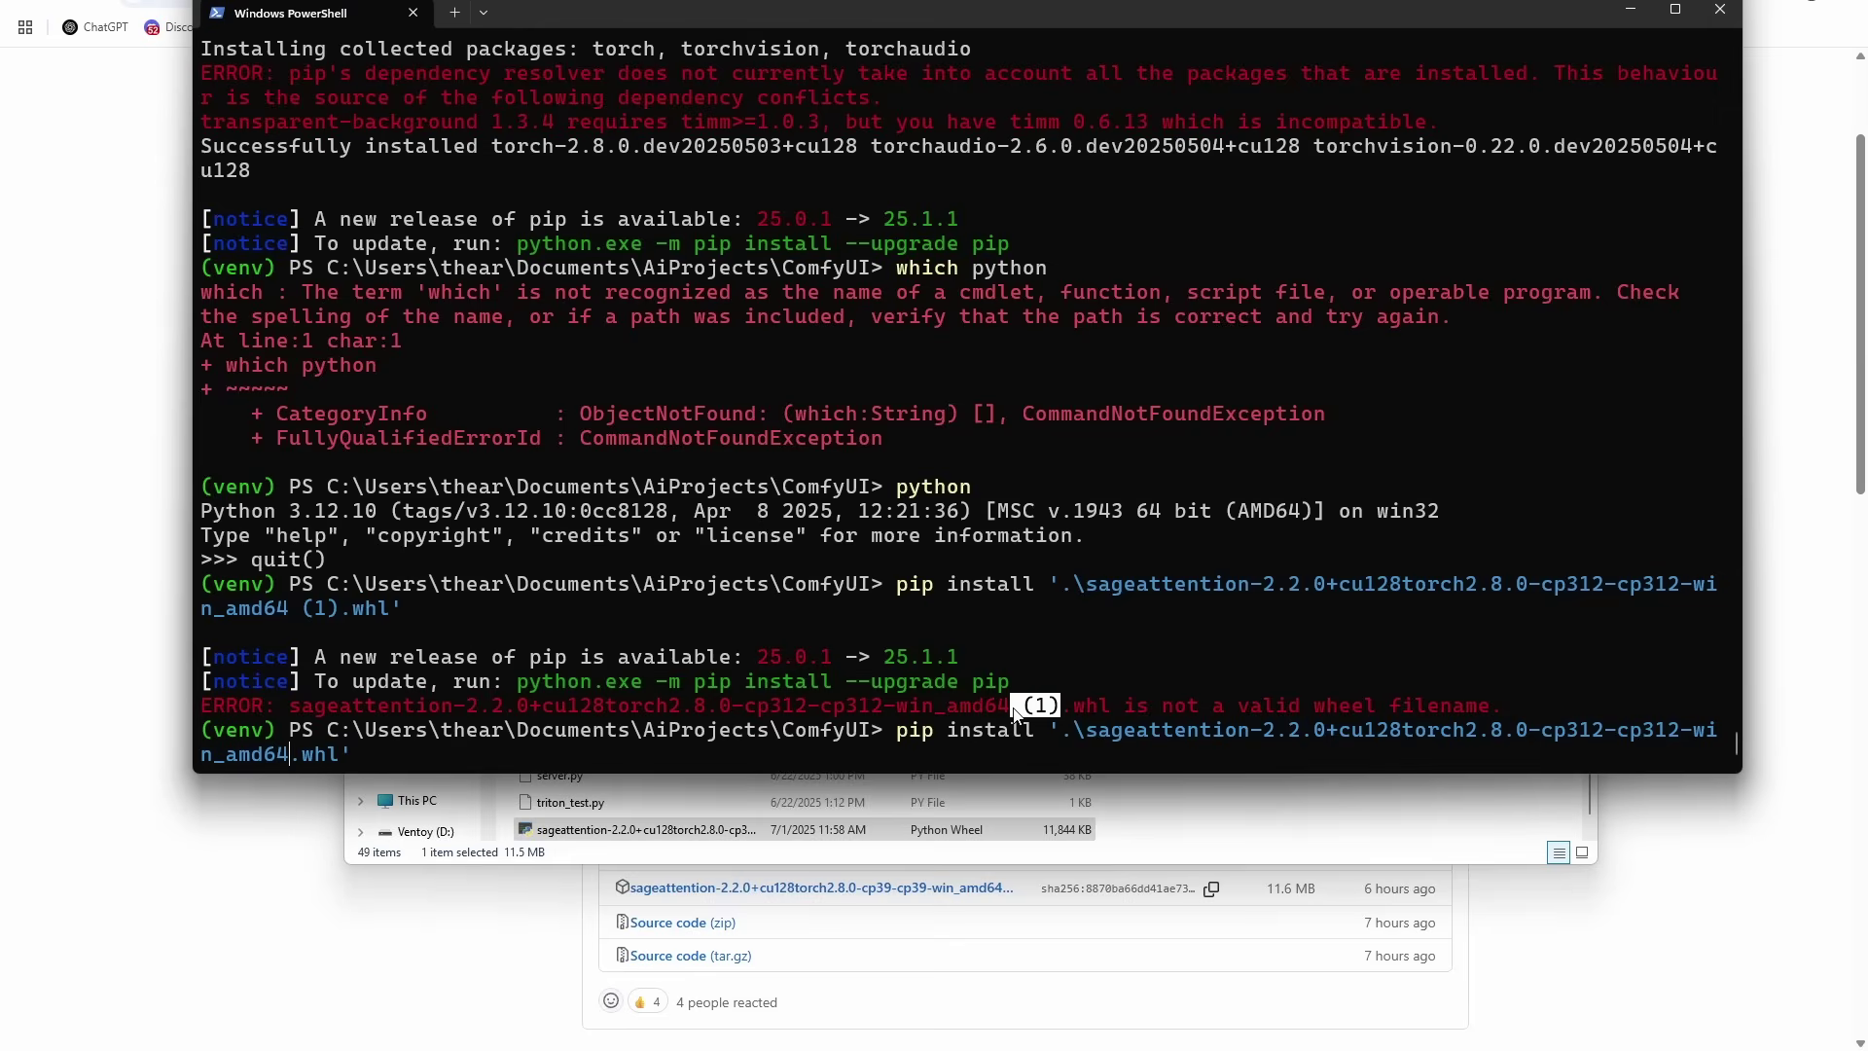
left_click(805, 741)
key("Return")
key("Up")
key("Return")
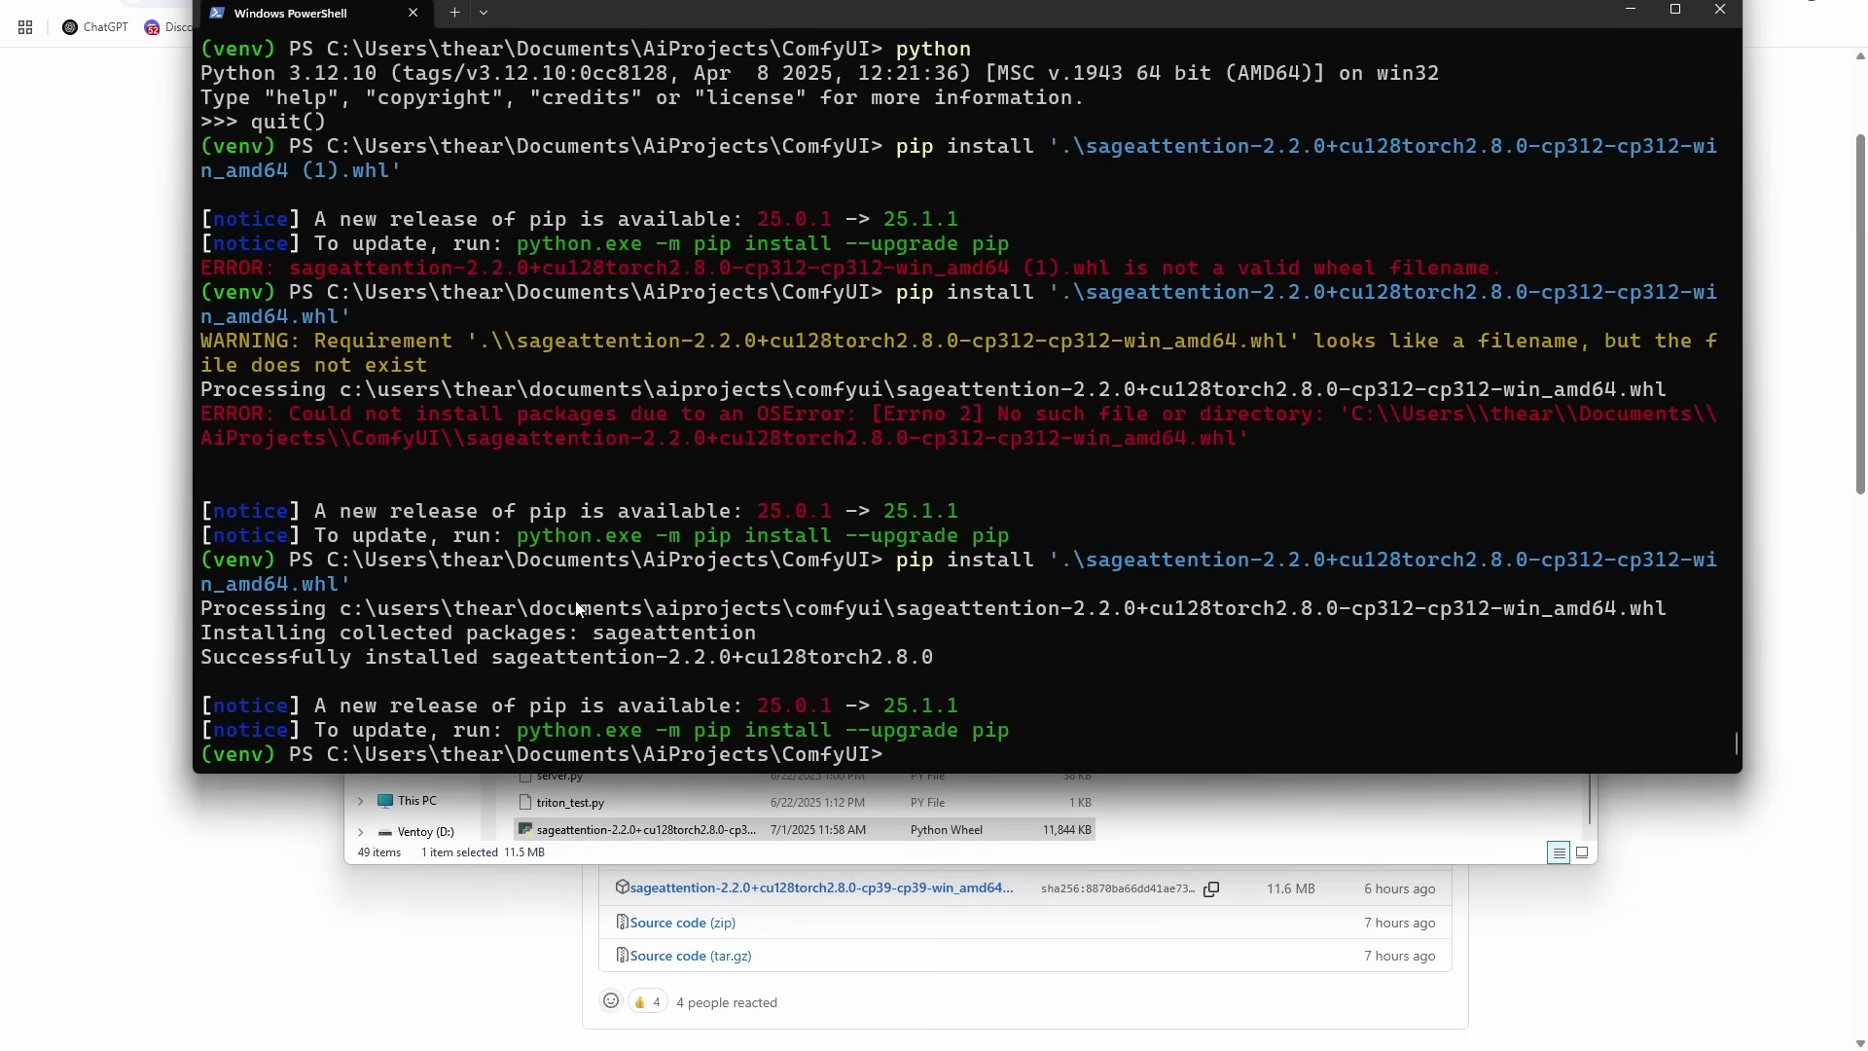
Step: Highlight the last wheel install command and start ComfyUI with python main.py
left_click_drag(389, 584, 910, 569)
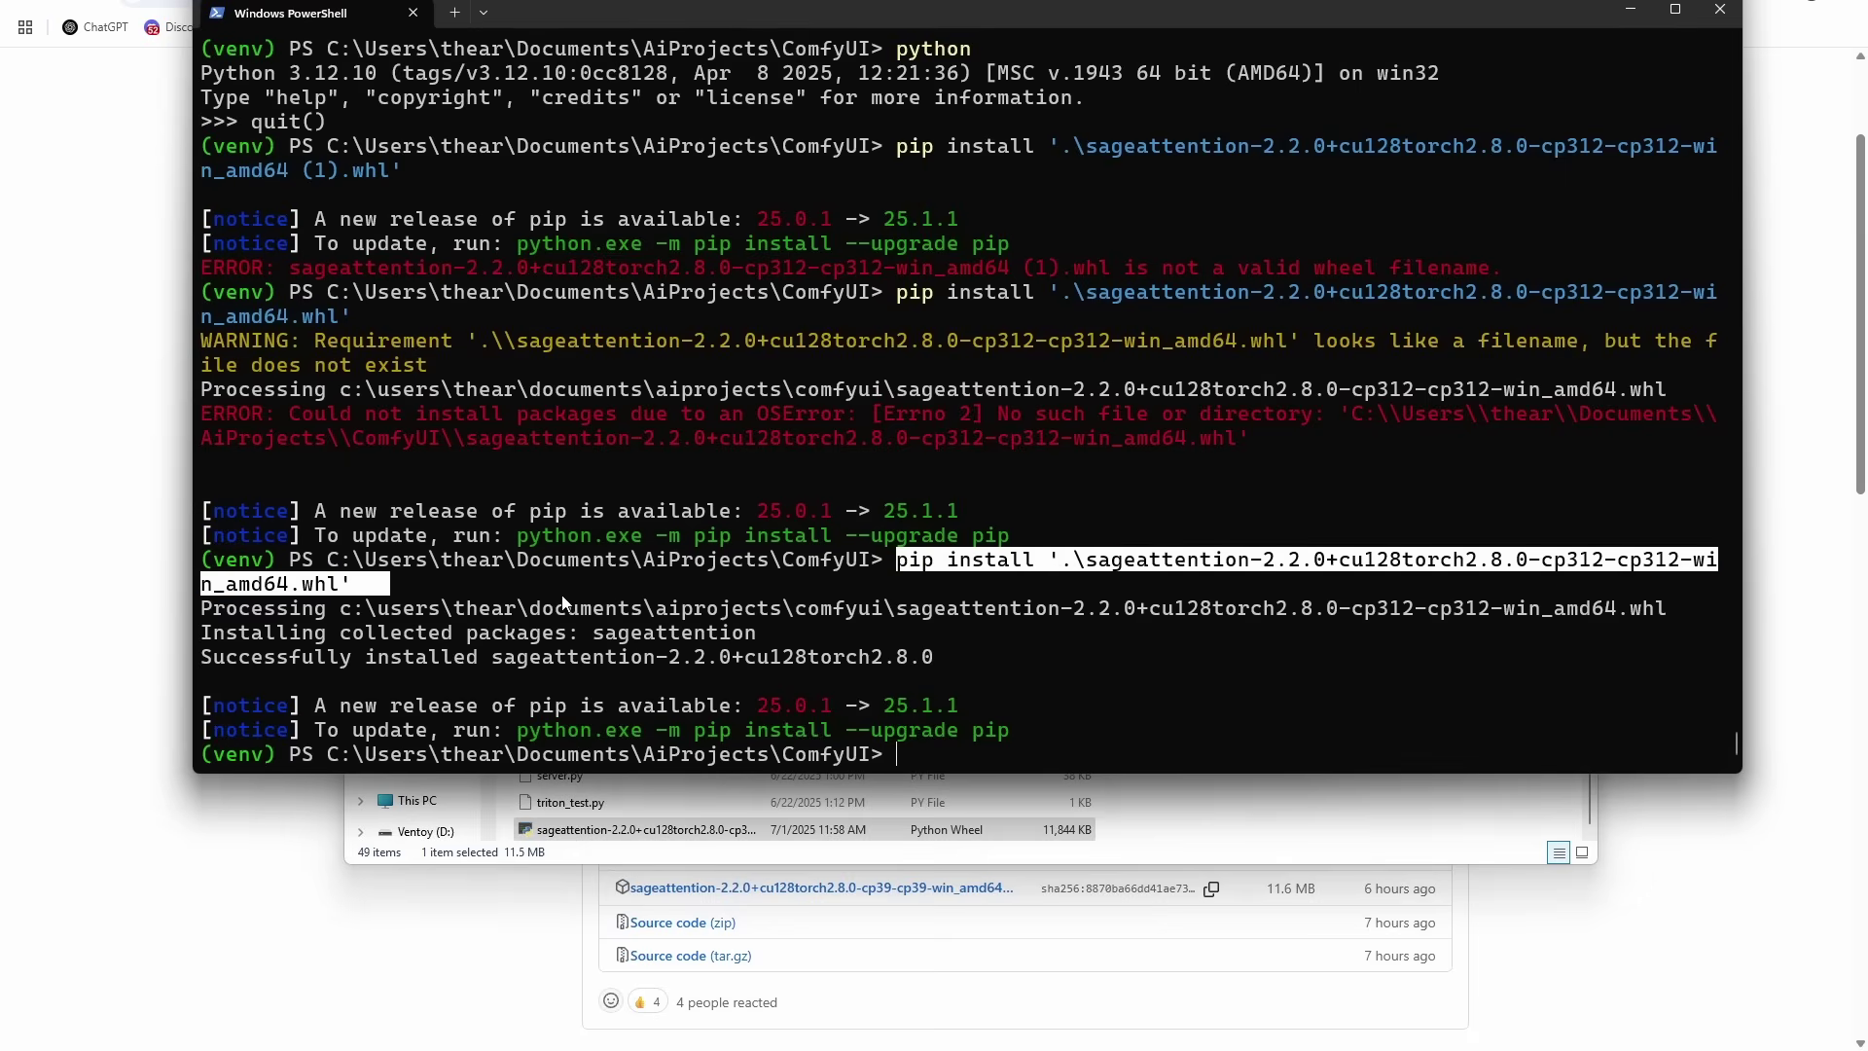
left_click(924, 762)
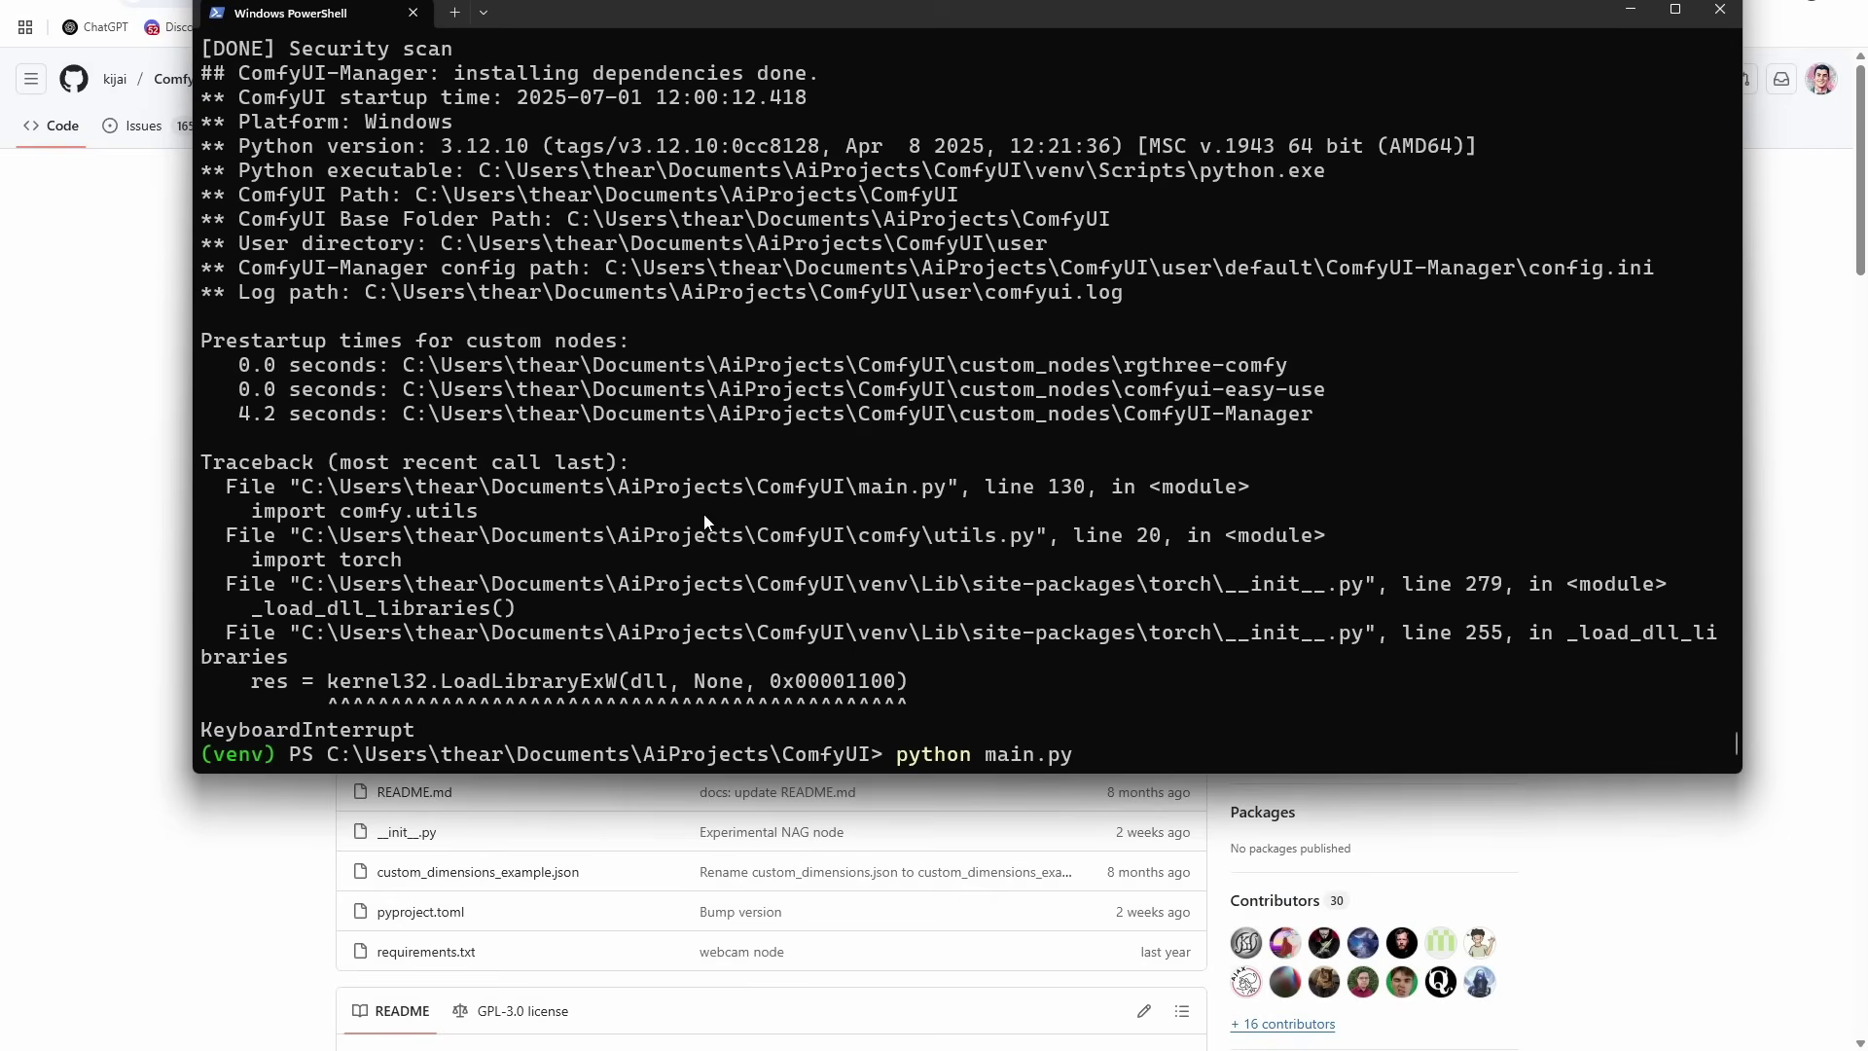
key("Return")
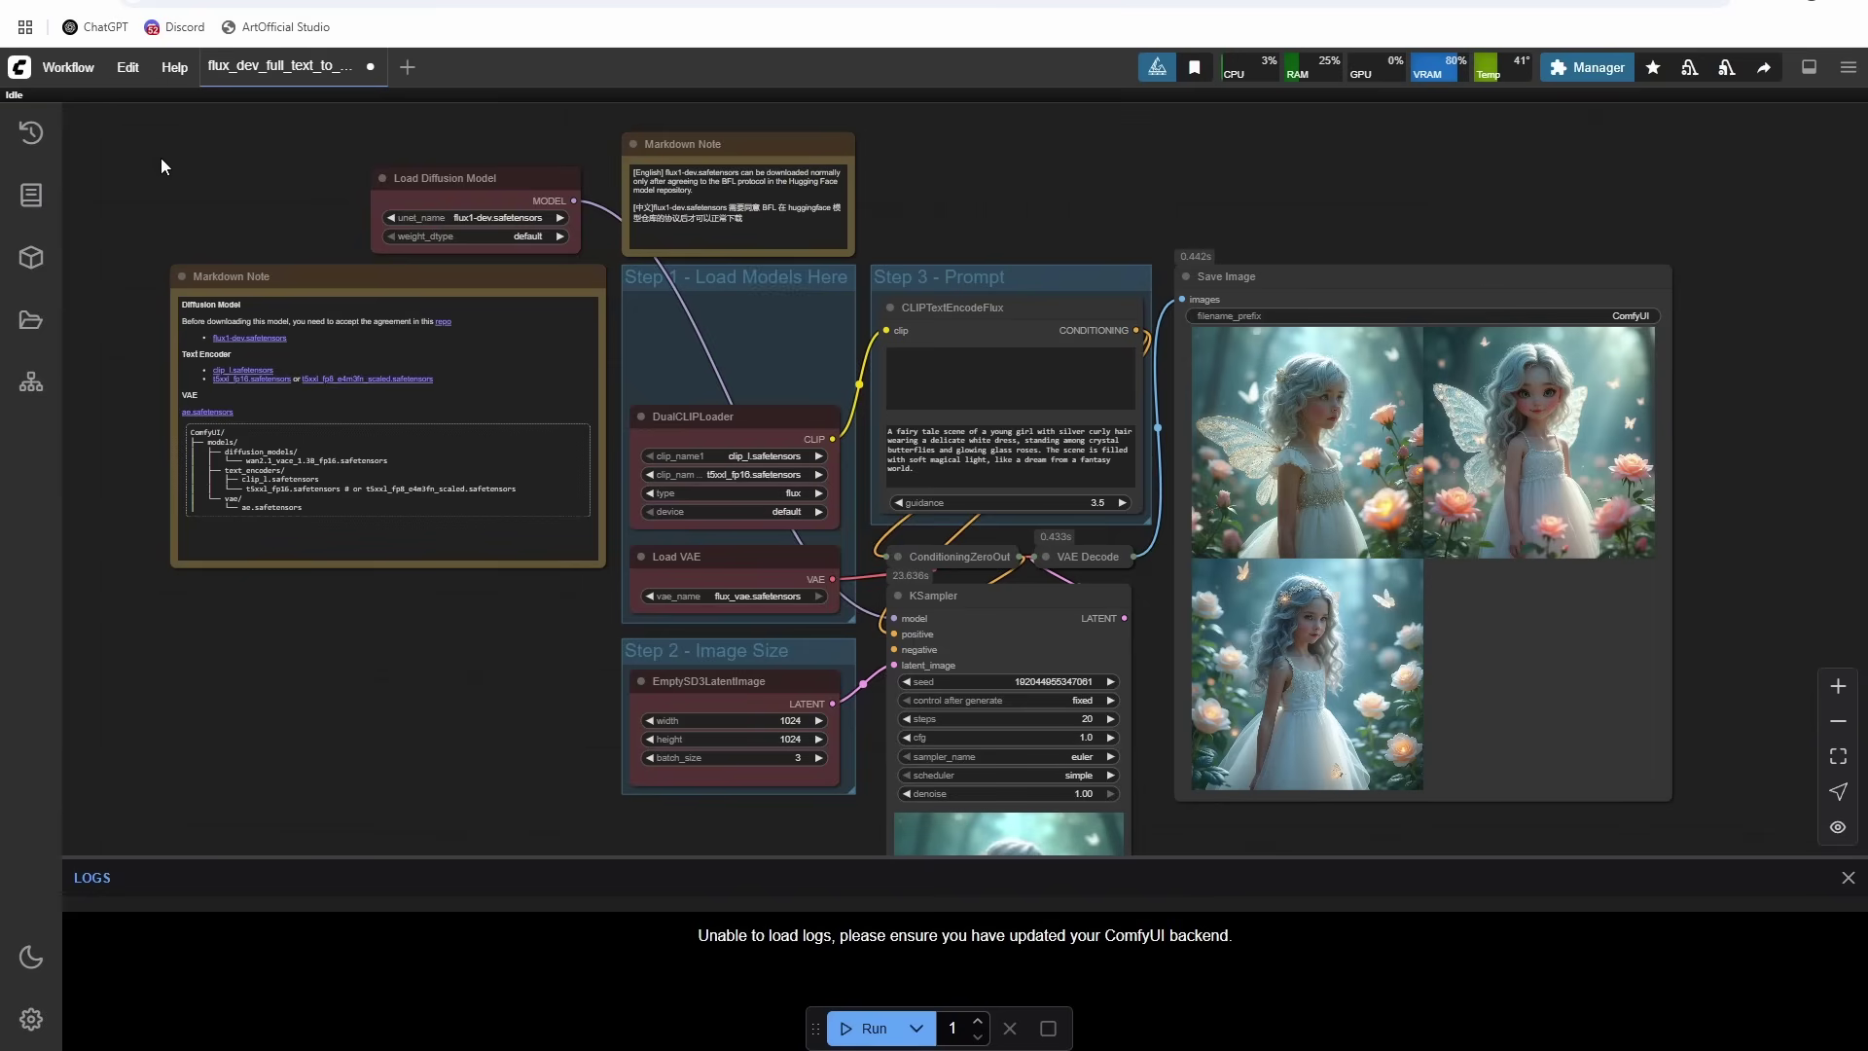
Step: Load the Flux template "Flux Dev full text to image" from the workflow templates
left_click(81, 73)
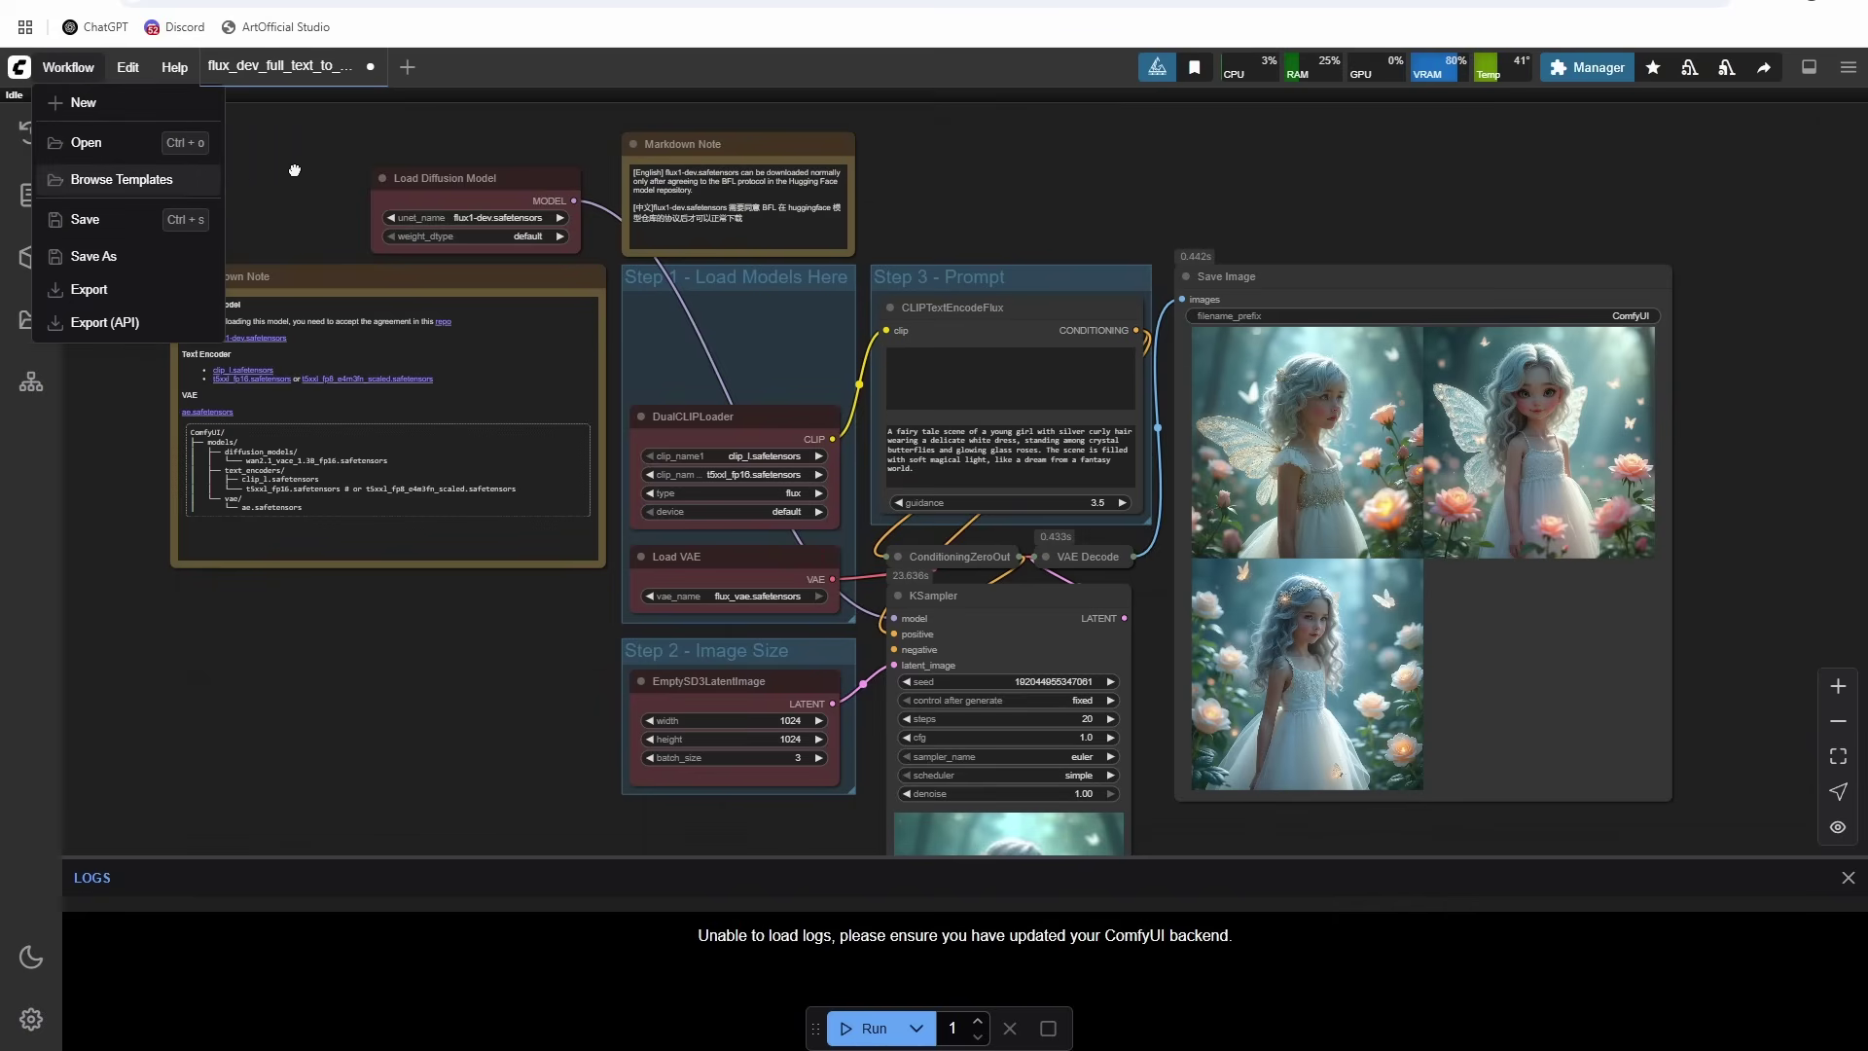
left_click(295, 170)
left_click(78, 71)
left_click(103, 199)
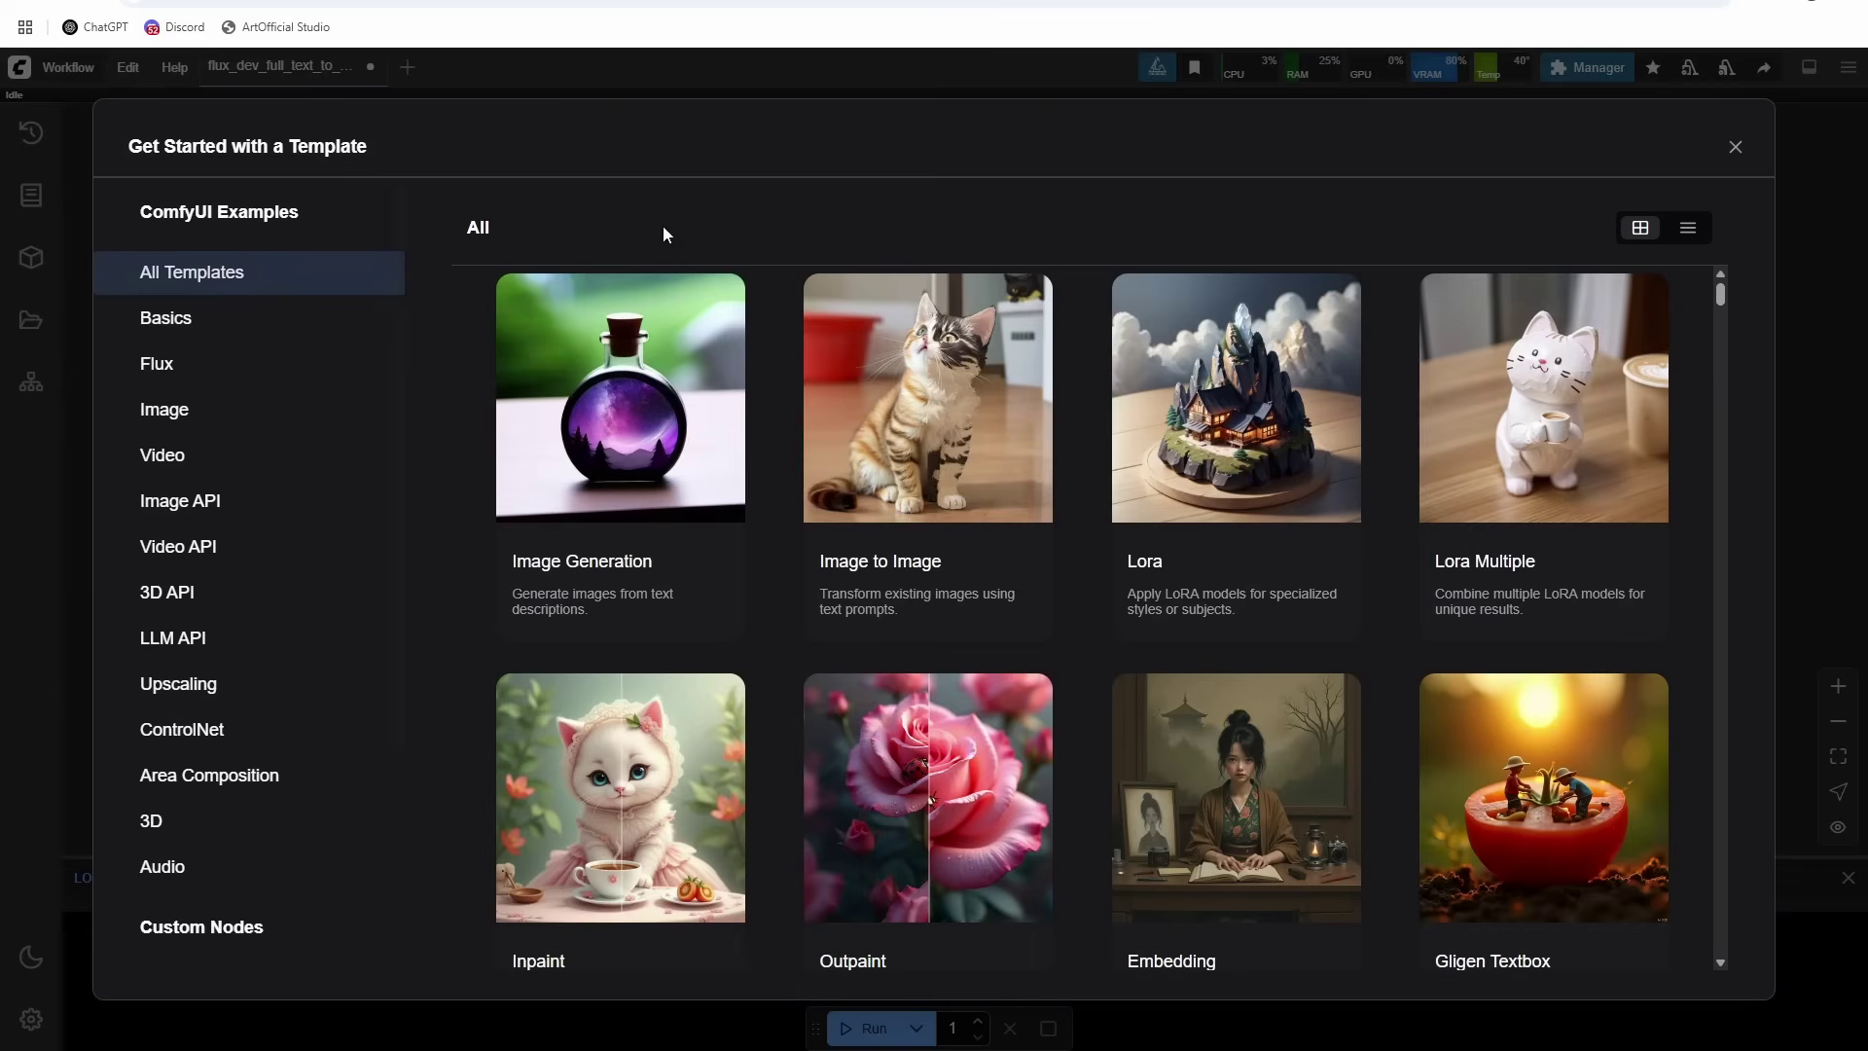
left_click(193, 375)
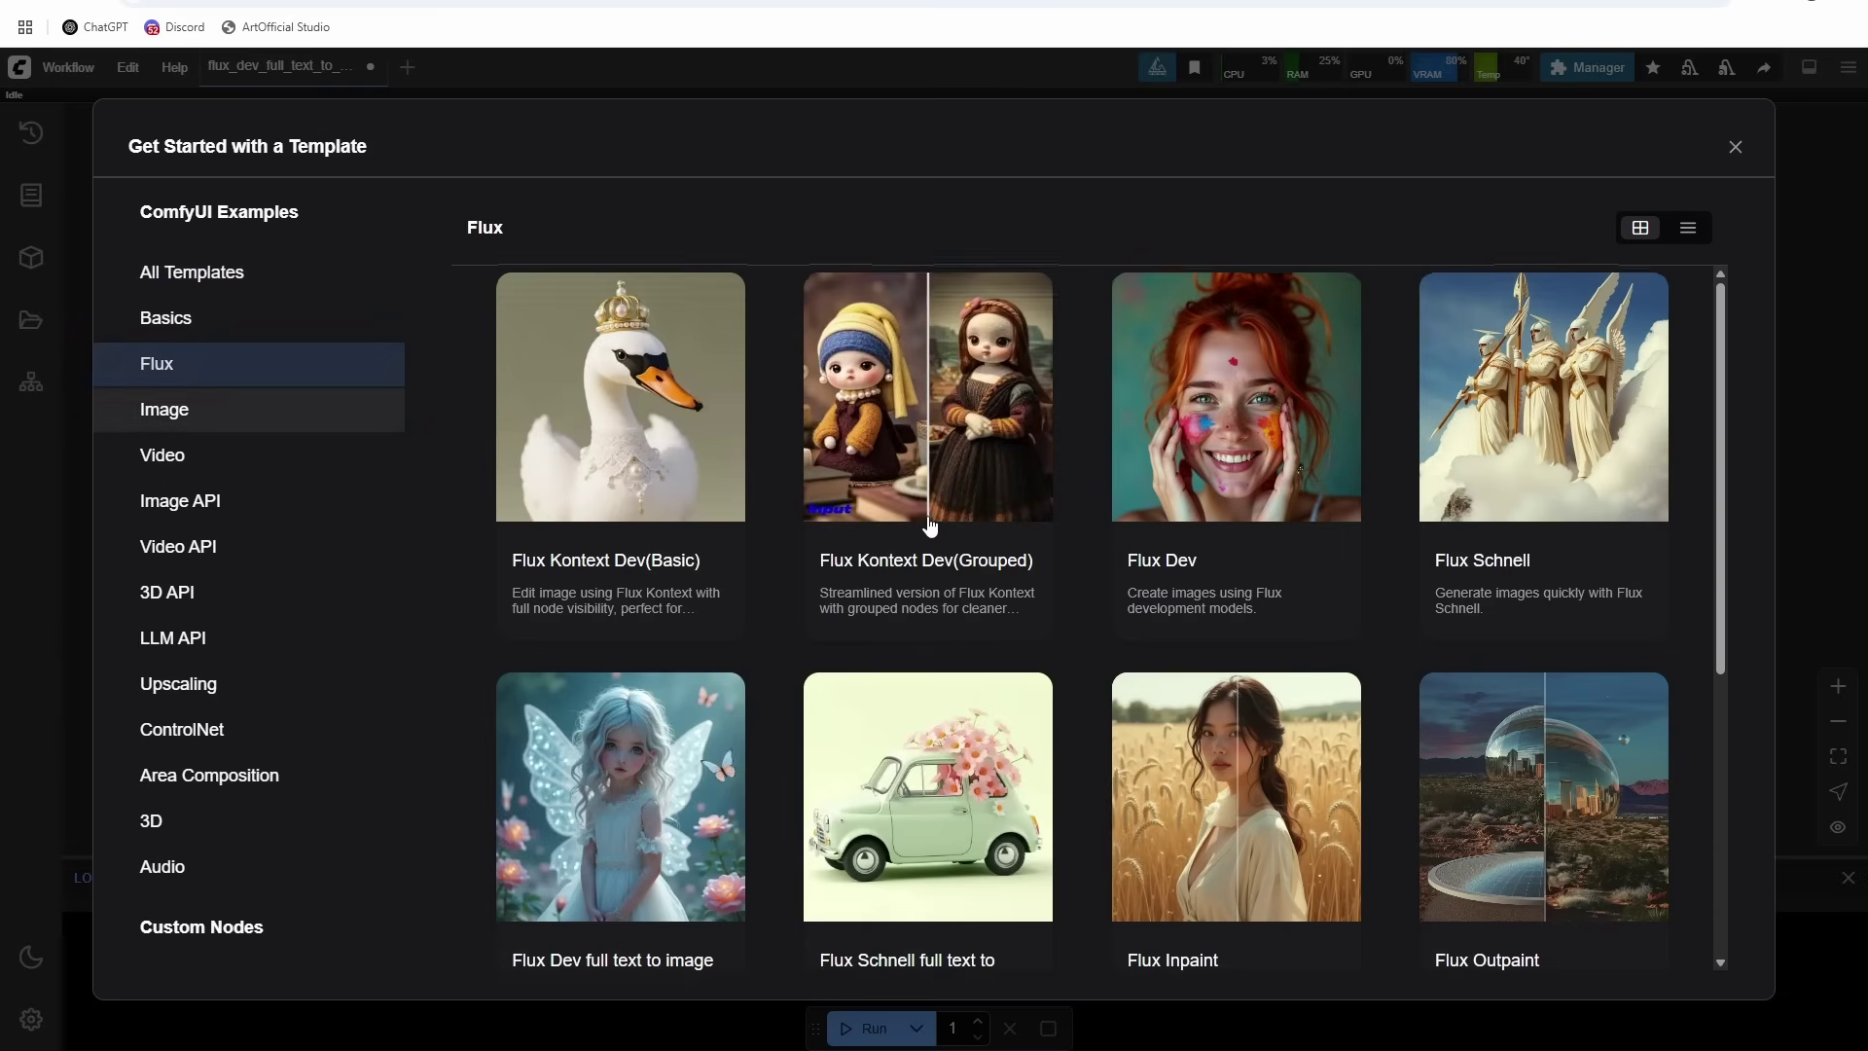
scroll(1527, 557, "down", 2)
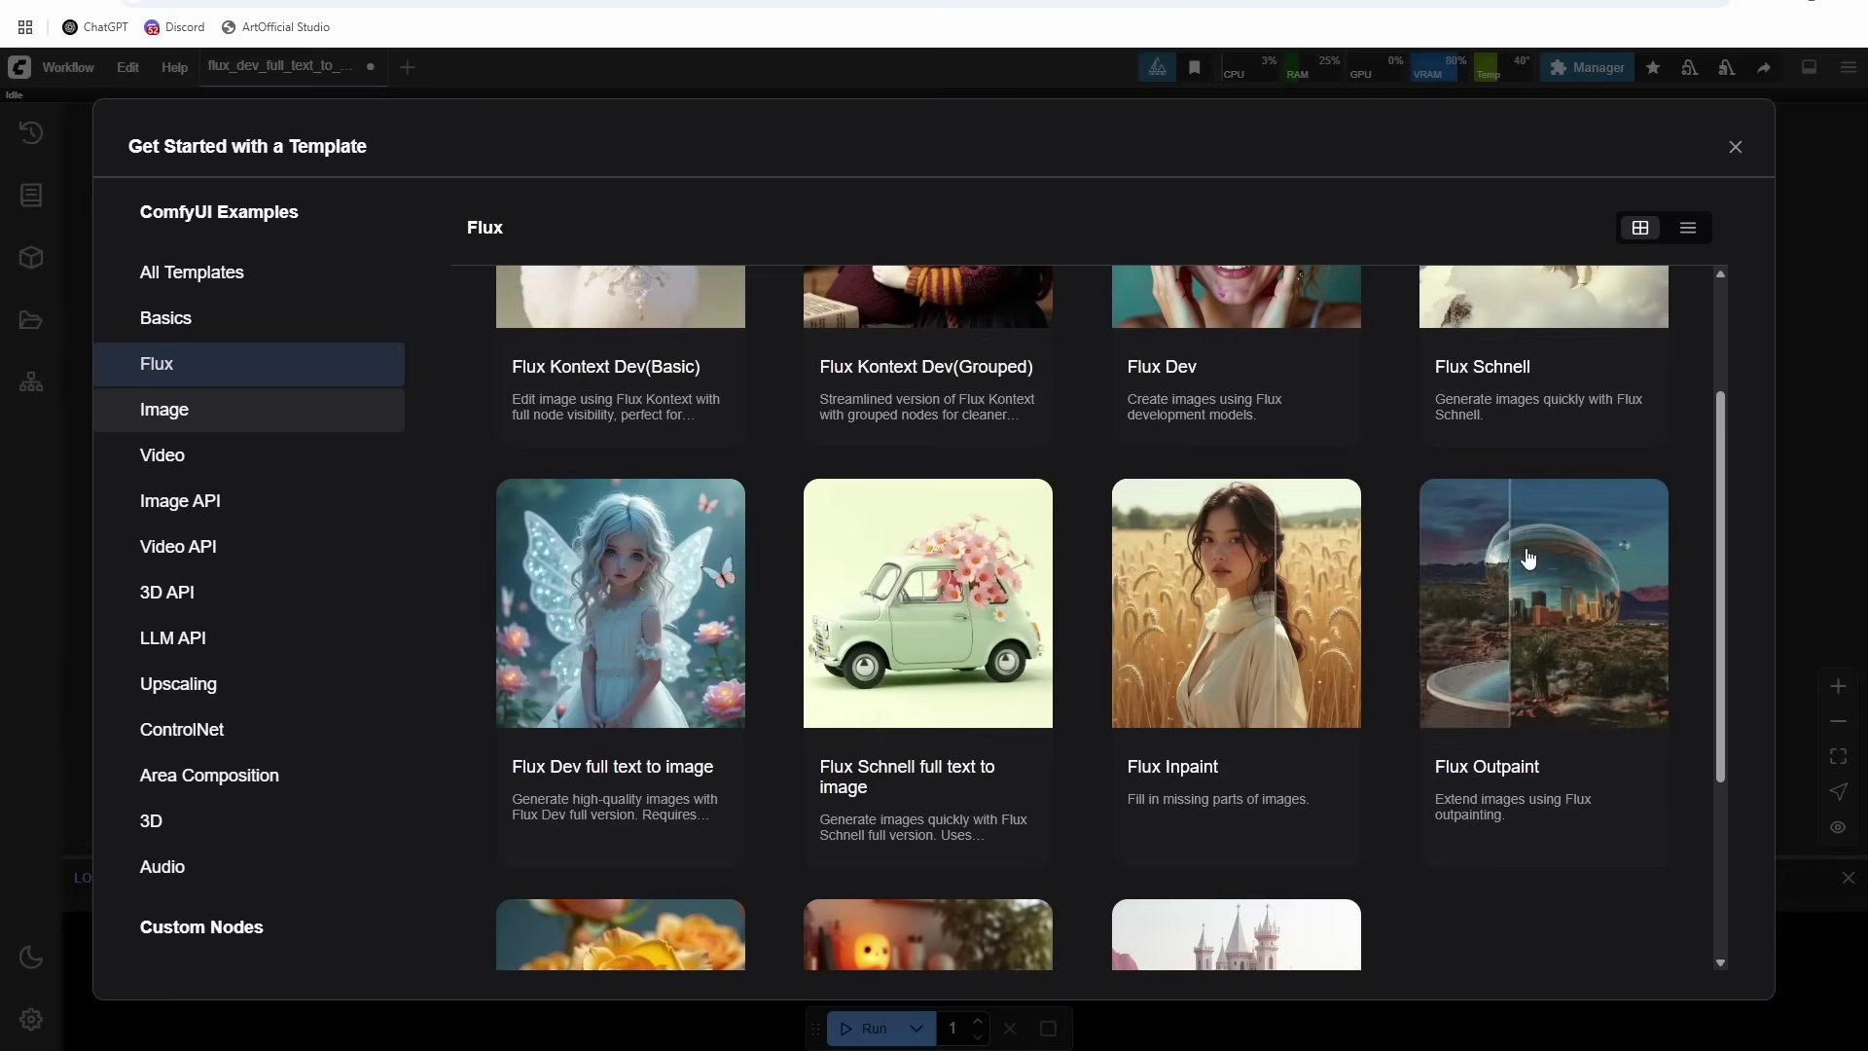
left_click(585, 693)
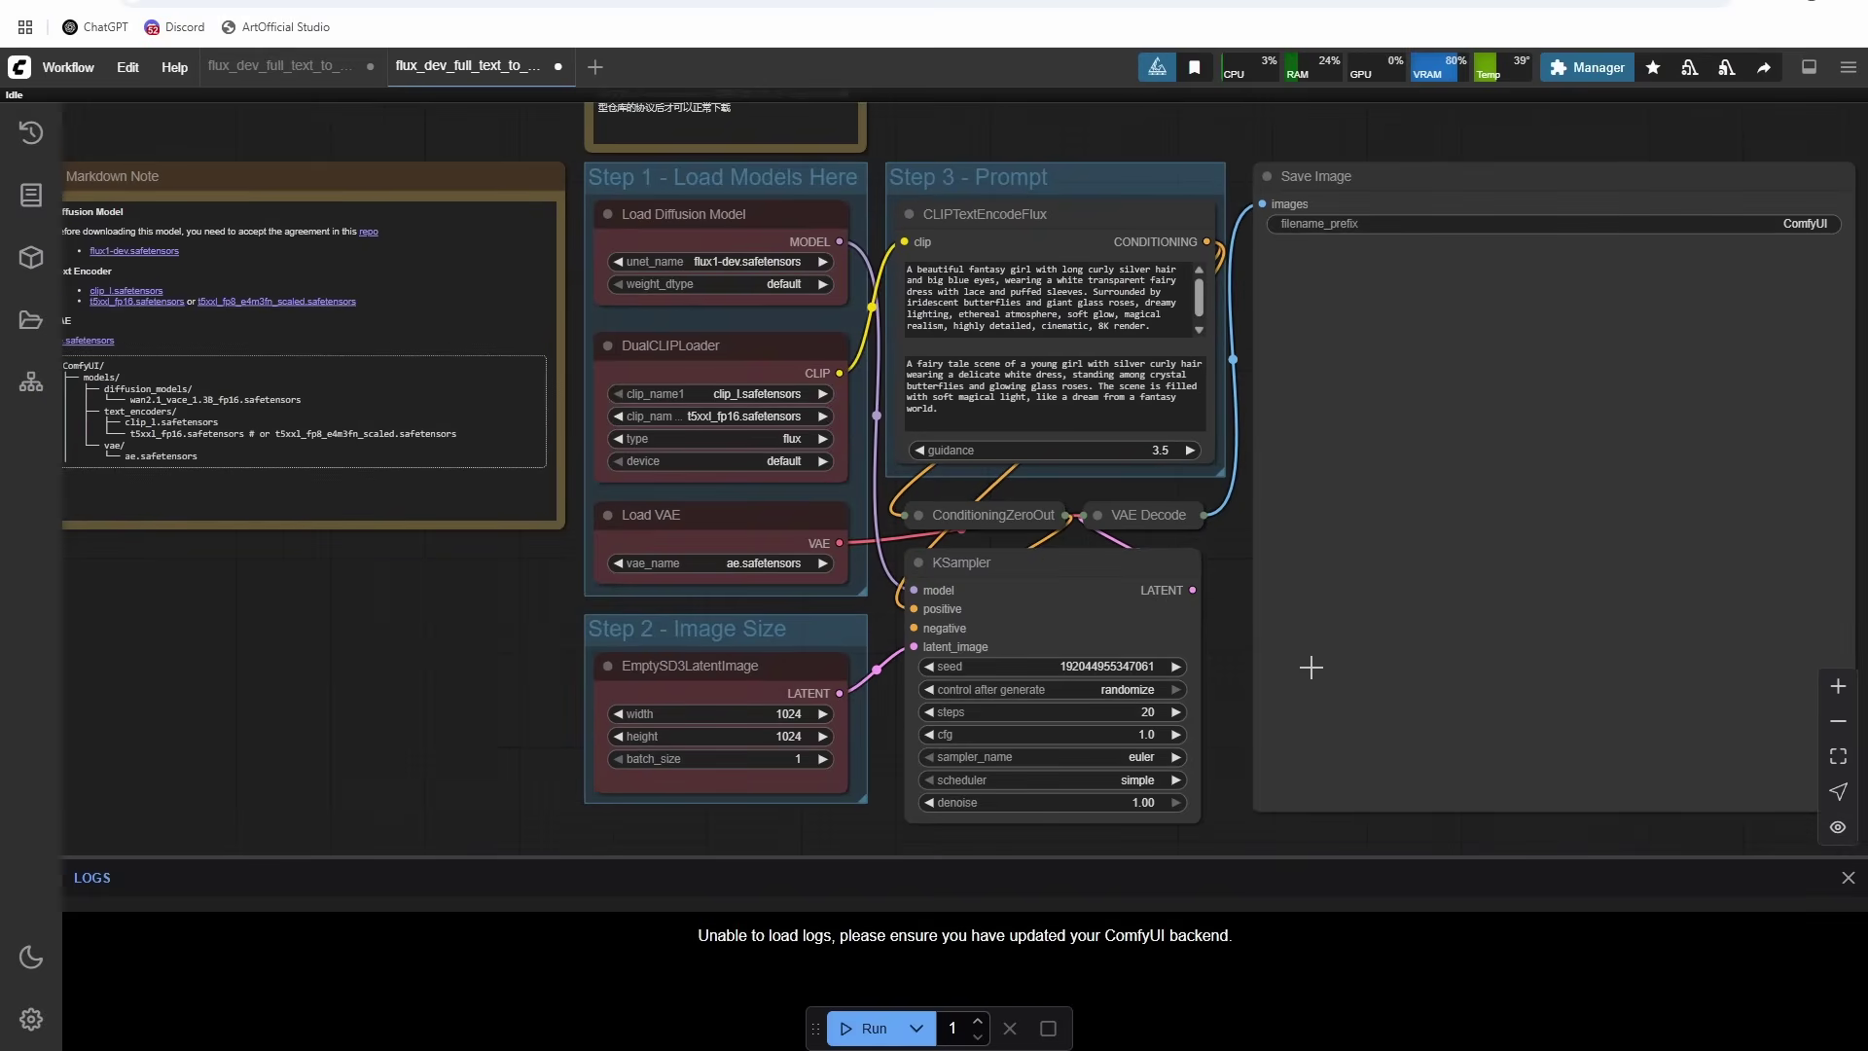
Step: Move the Markdown Note with the model download links lower on the canvas and open the ComfyUI Manager
left_click_drag(1235, 615, 1404, 663)
scroll(875, 342, "down", 1)
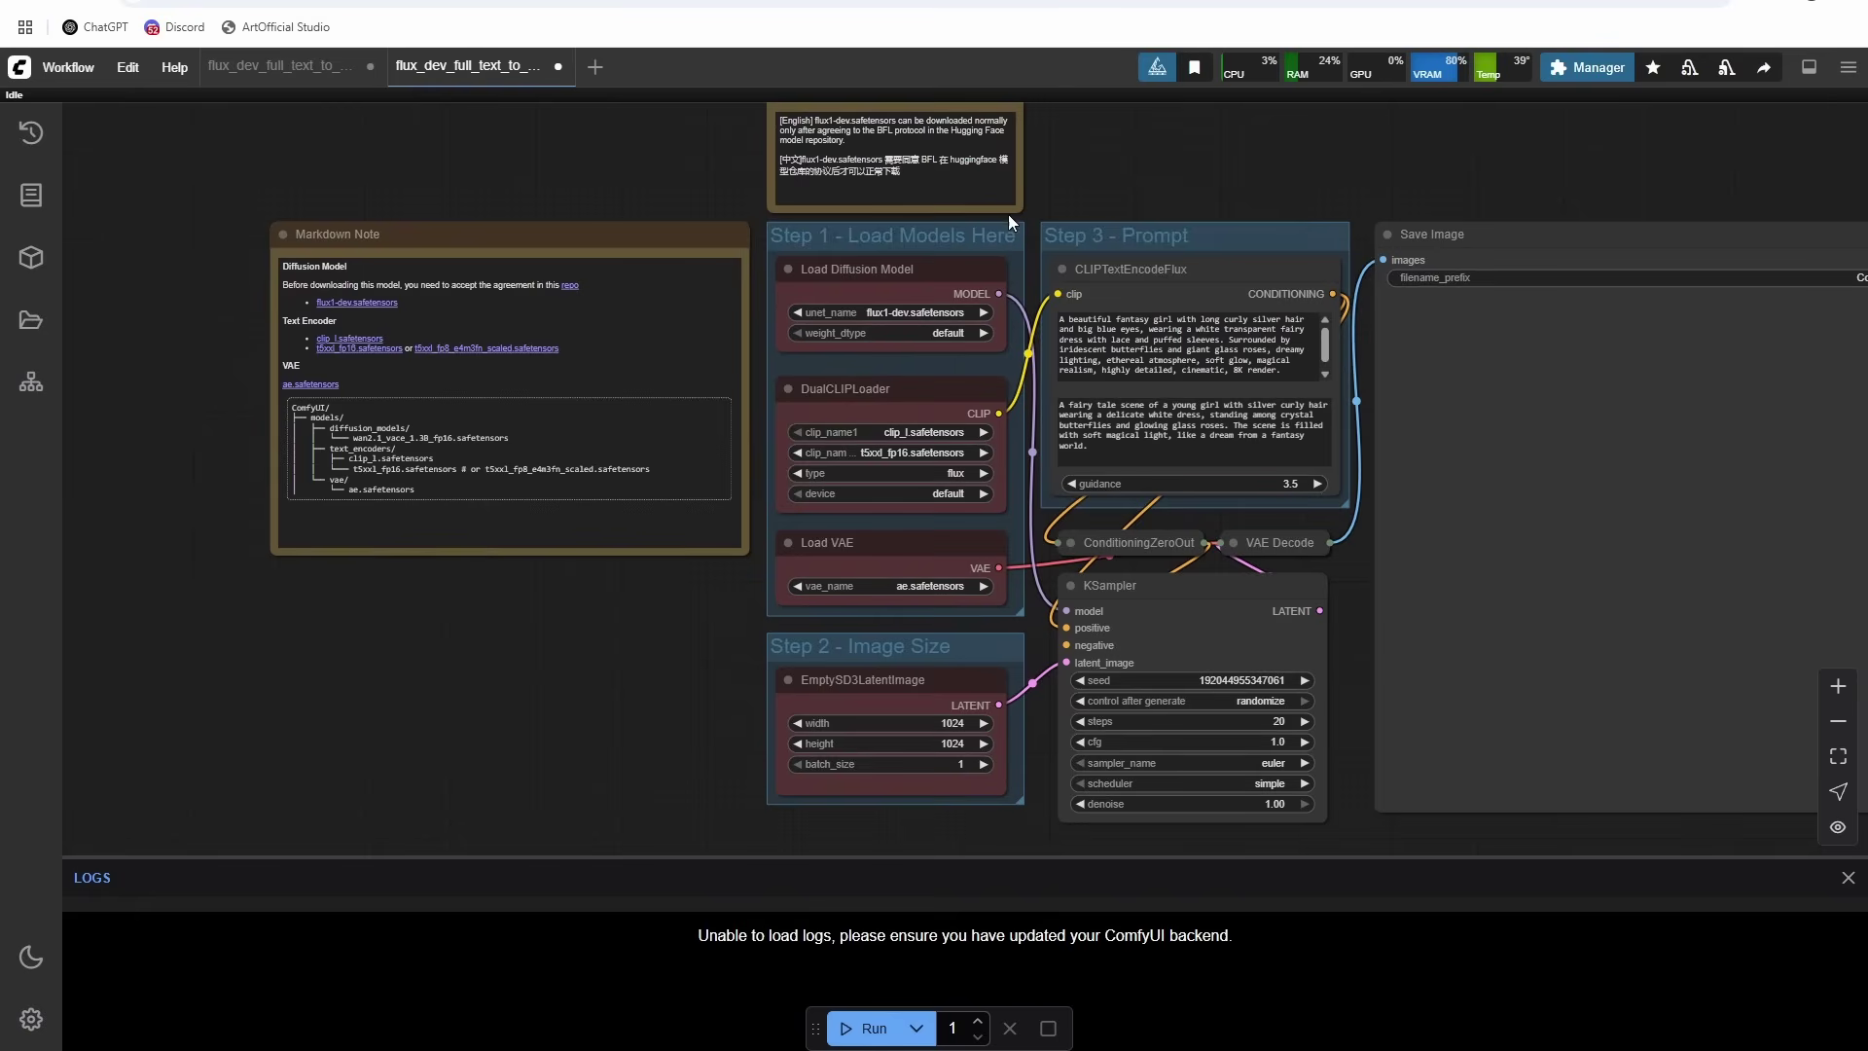
left_click_drag(1081, 169, 966, 240)
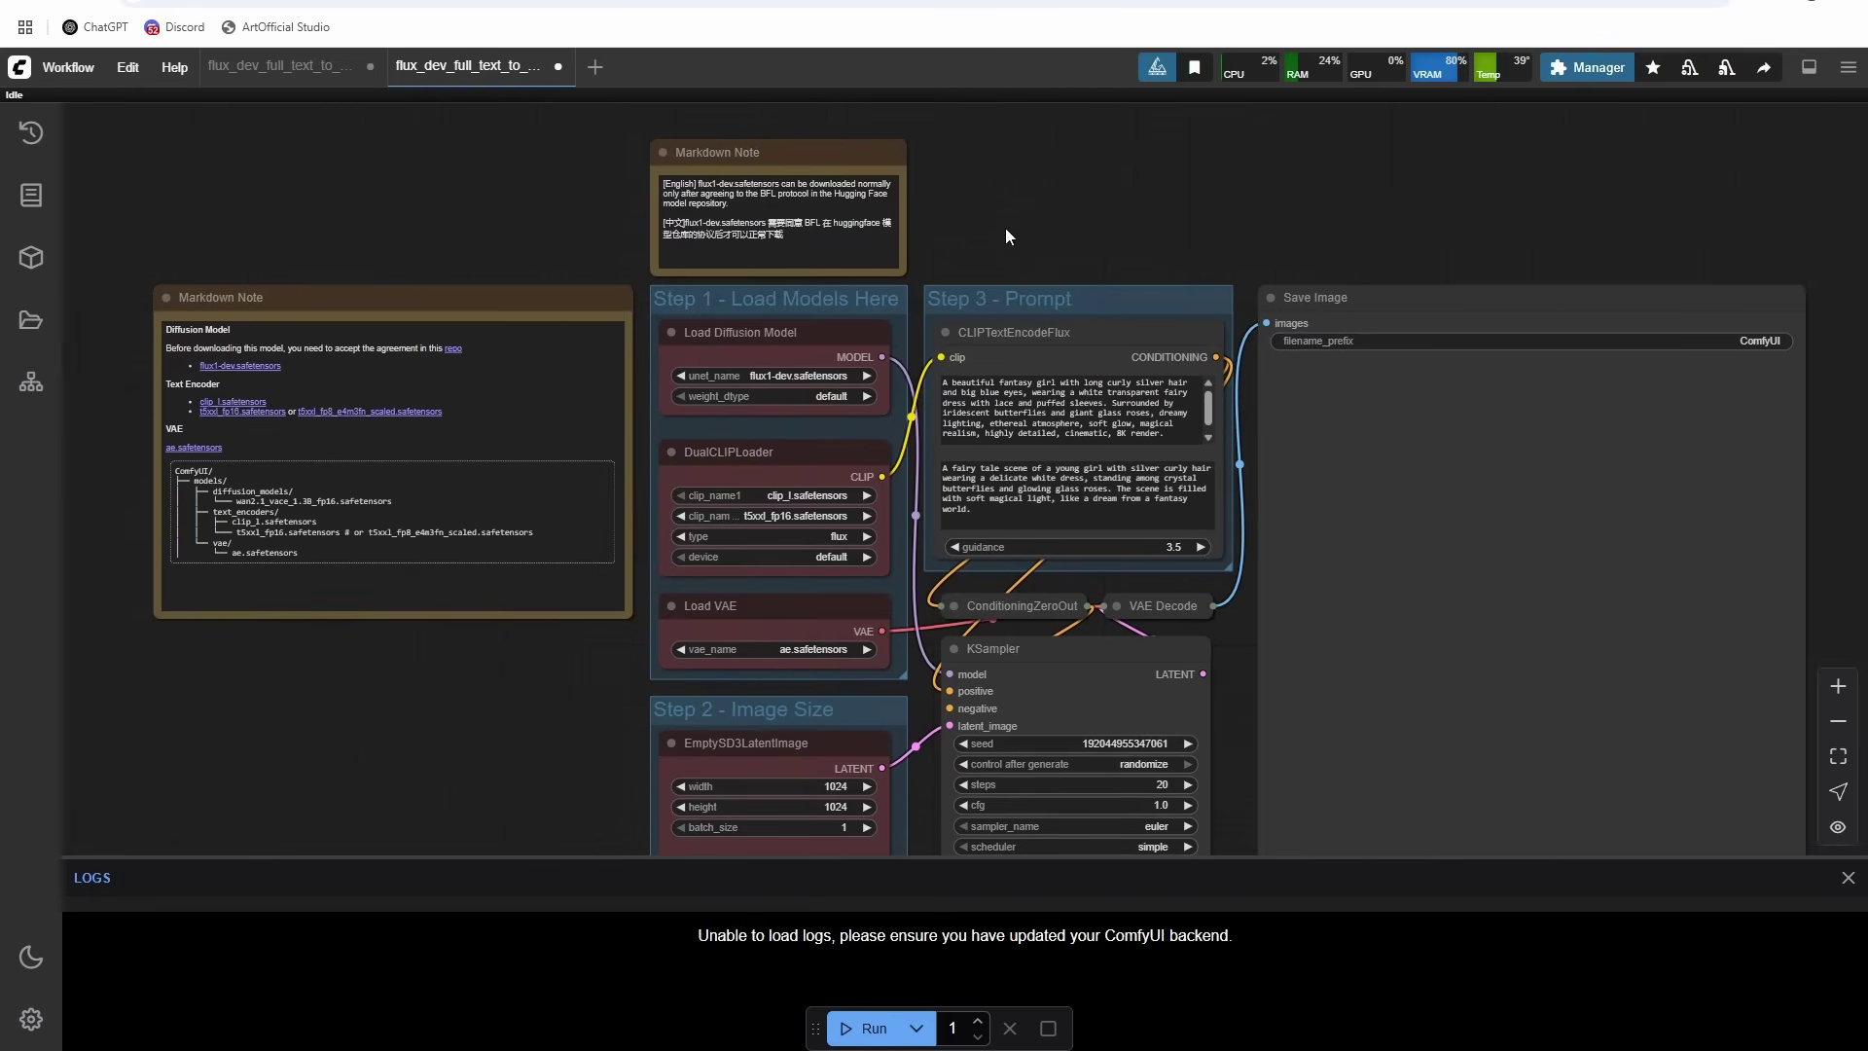
left_click_drag(417, 299, 413, 407)
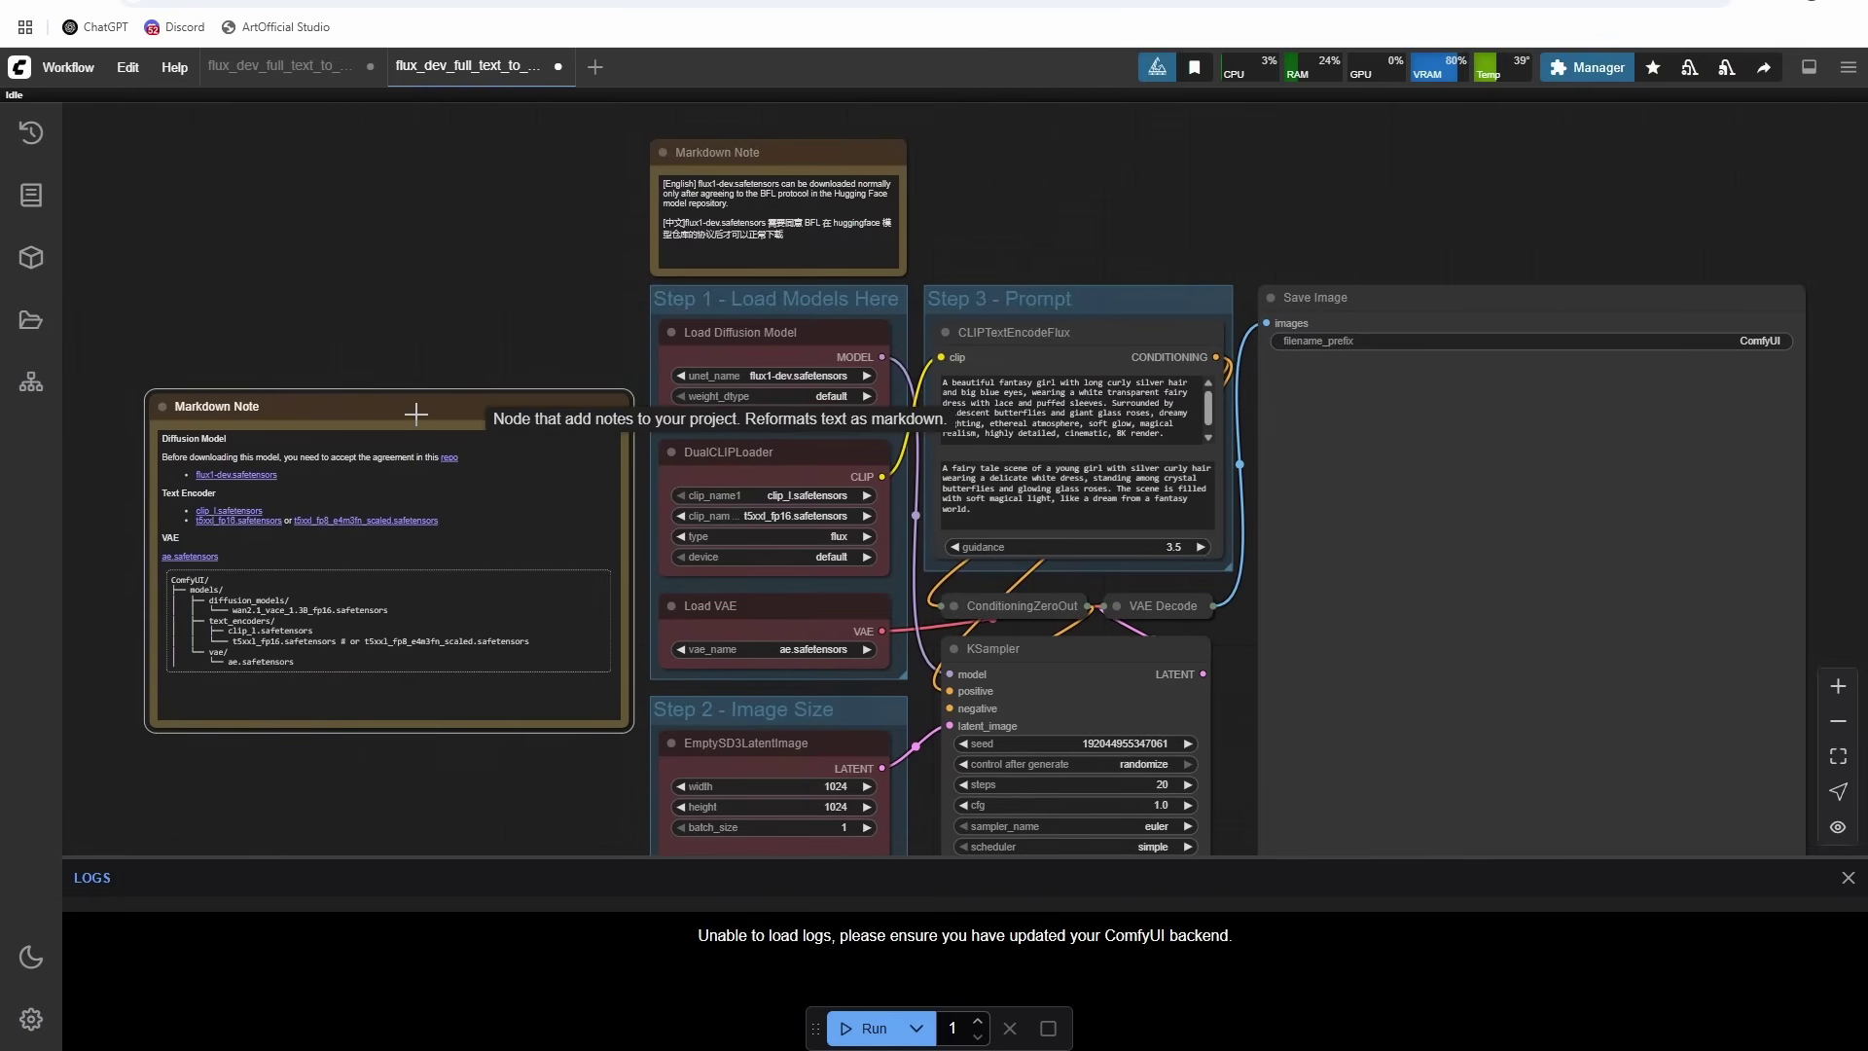
left_click(1565, 69)
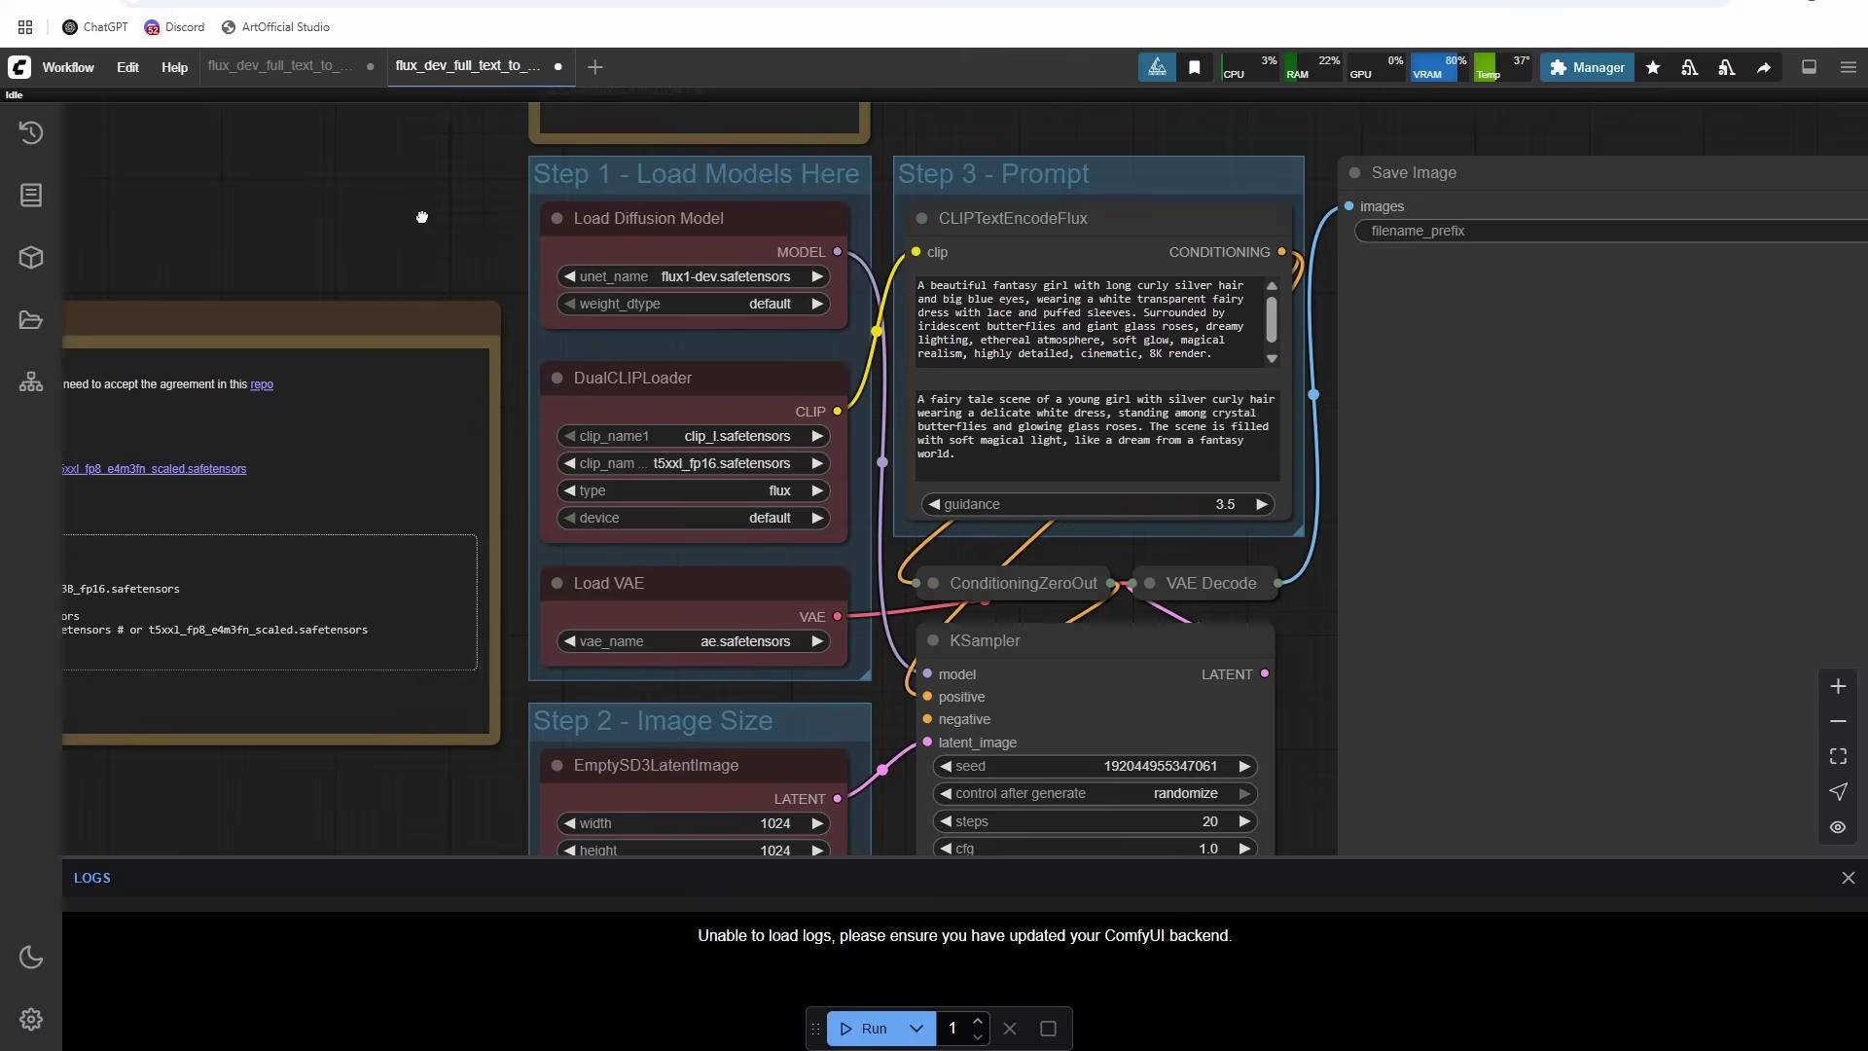
left_click_drag(422, 216, 376, 212)
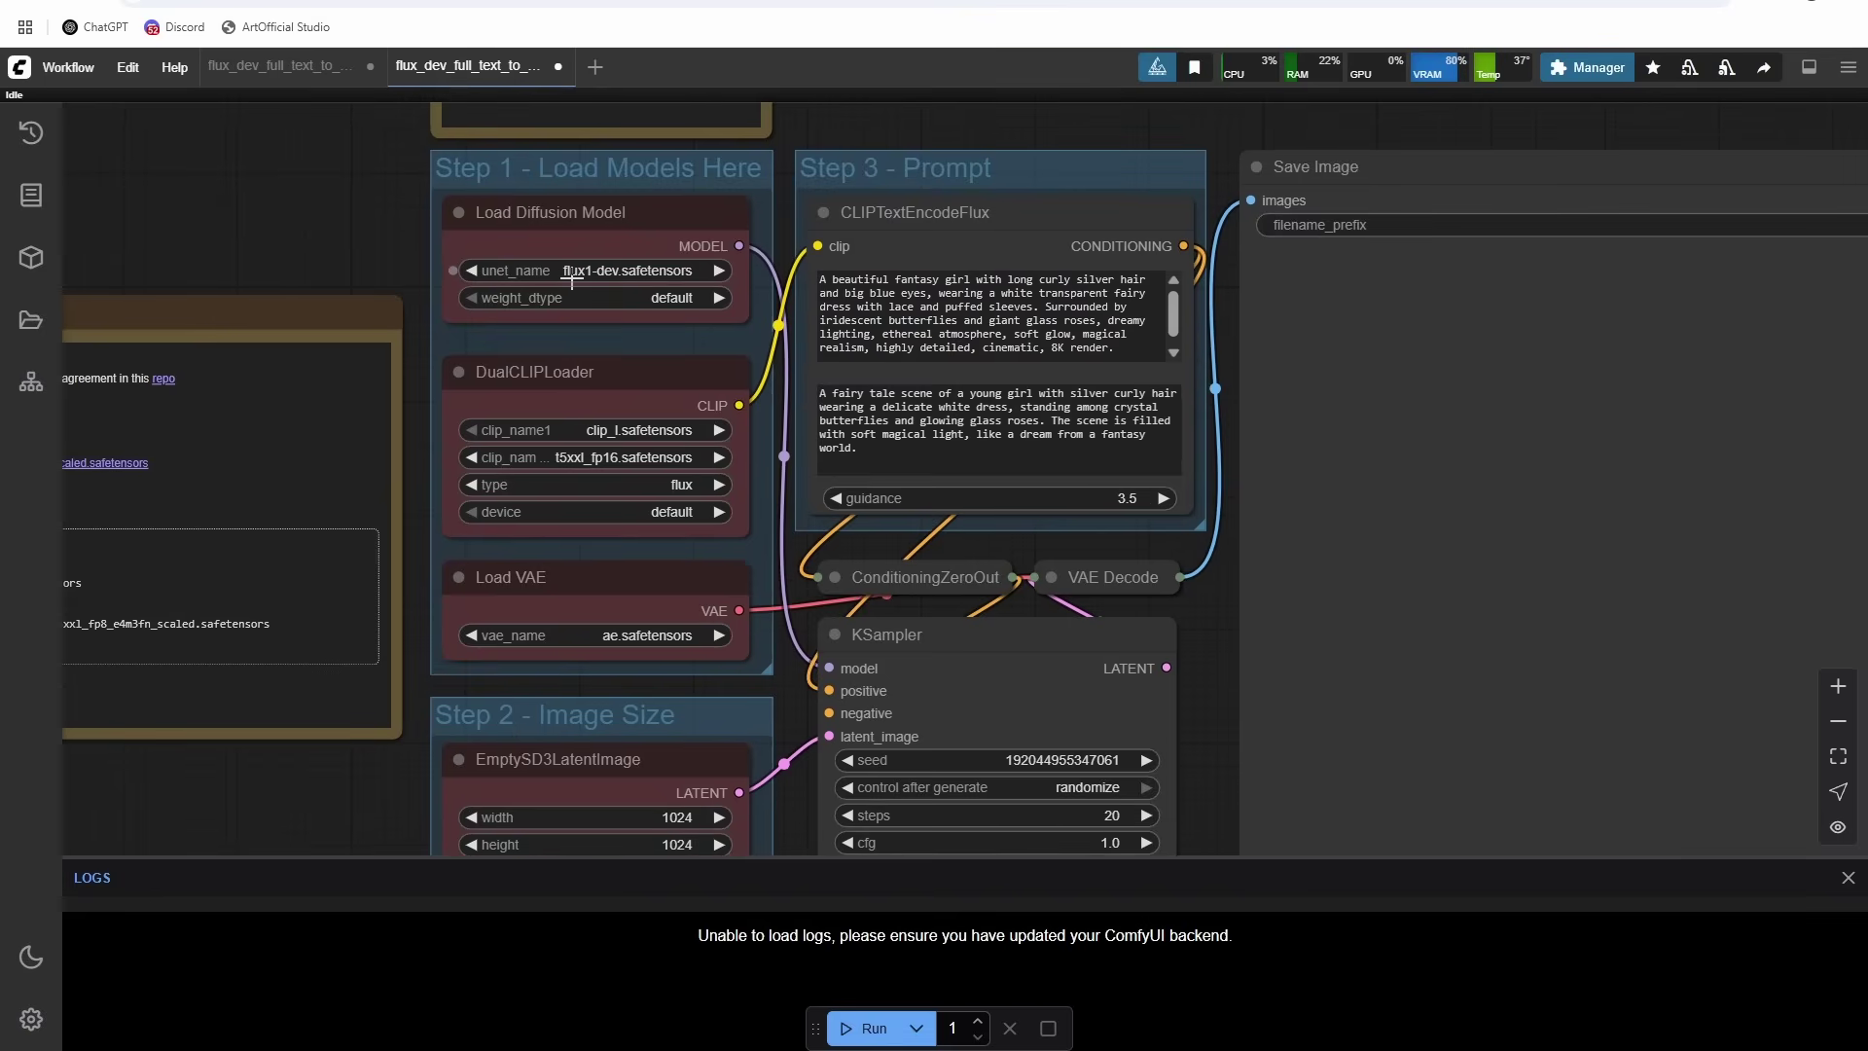
Step: Move the Load Diffusion Model node out of the Step 1 group and select flux1-dev.safetensors as its unet_name
left_click_drag(612, 216, 269, 147)
left_click_drag(552, 264, 658, 267)
left_click(328, 192)
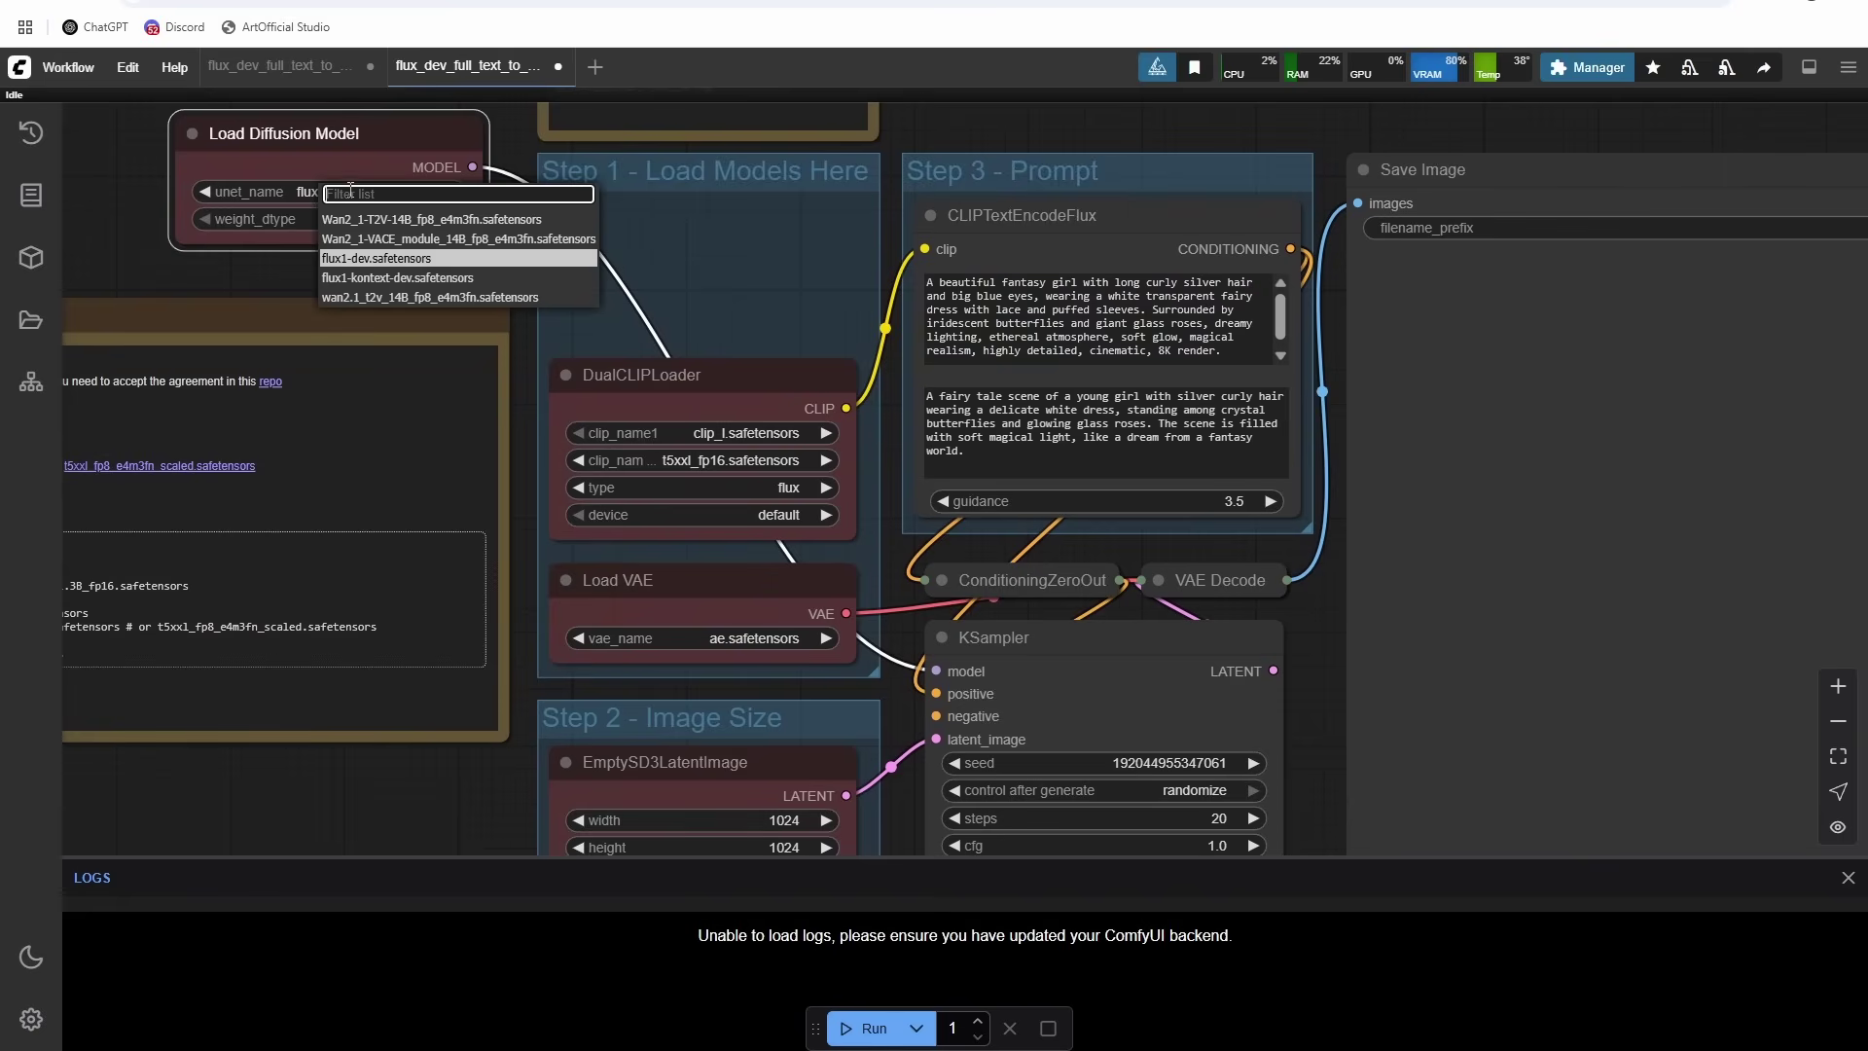
left_click(417, 261)
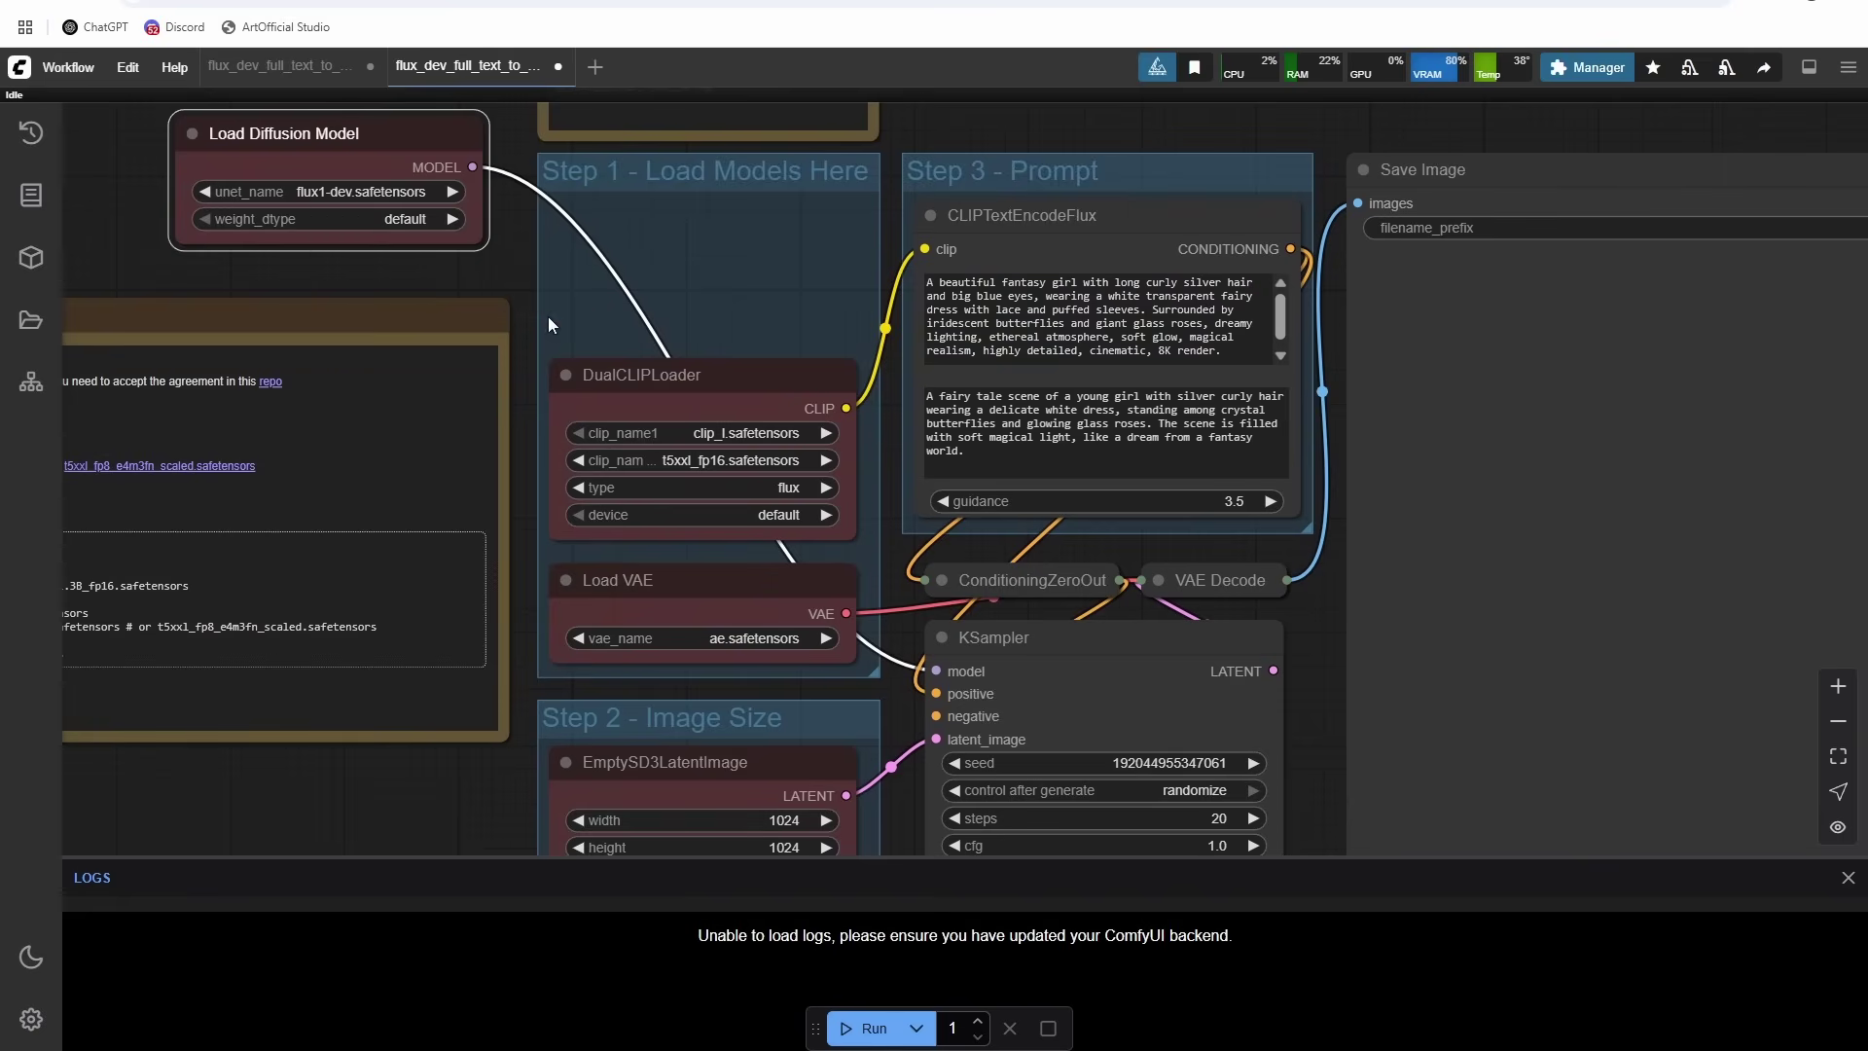
Step: Set the Load VAE node's vae_name to flux_vae.safetensors
scroll(709, 283, "down", 2)
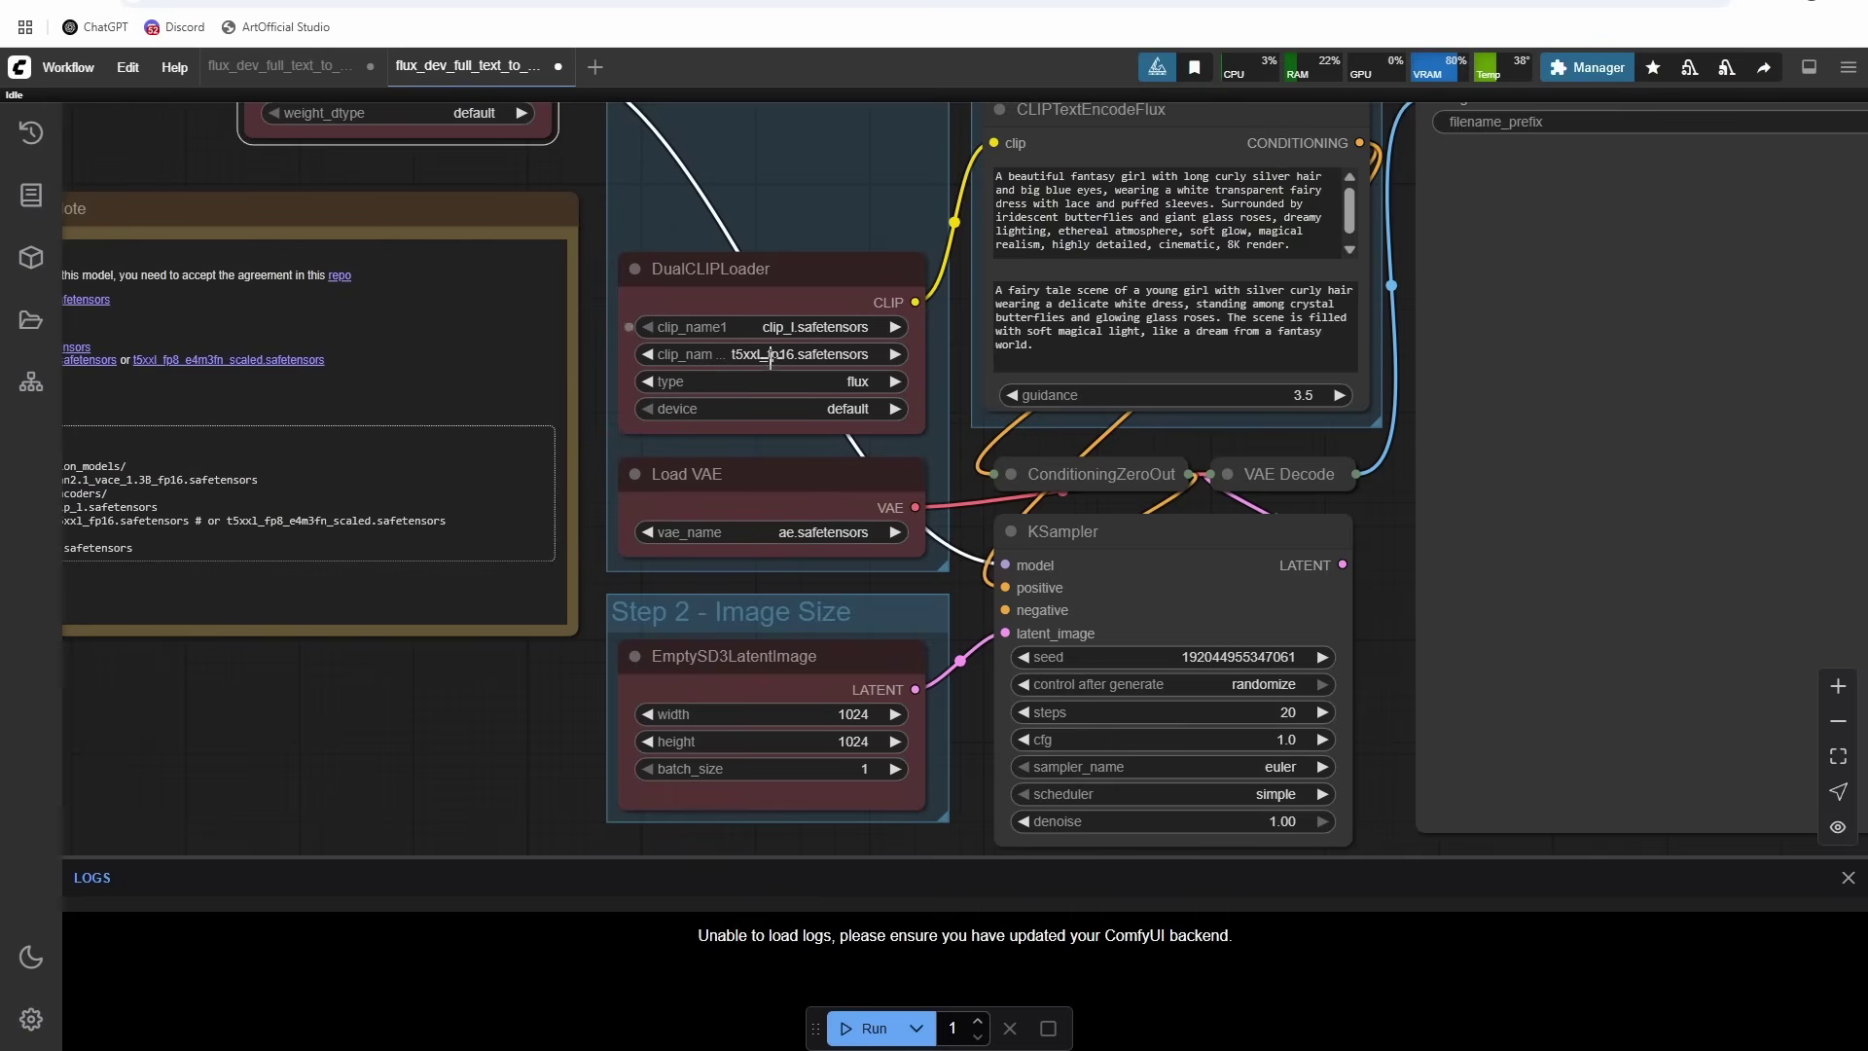
left_click(780, 531)
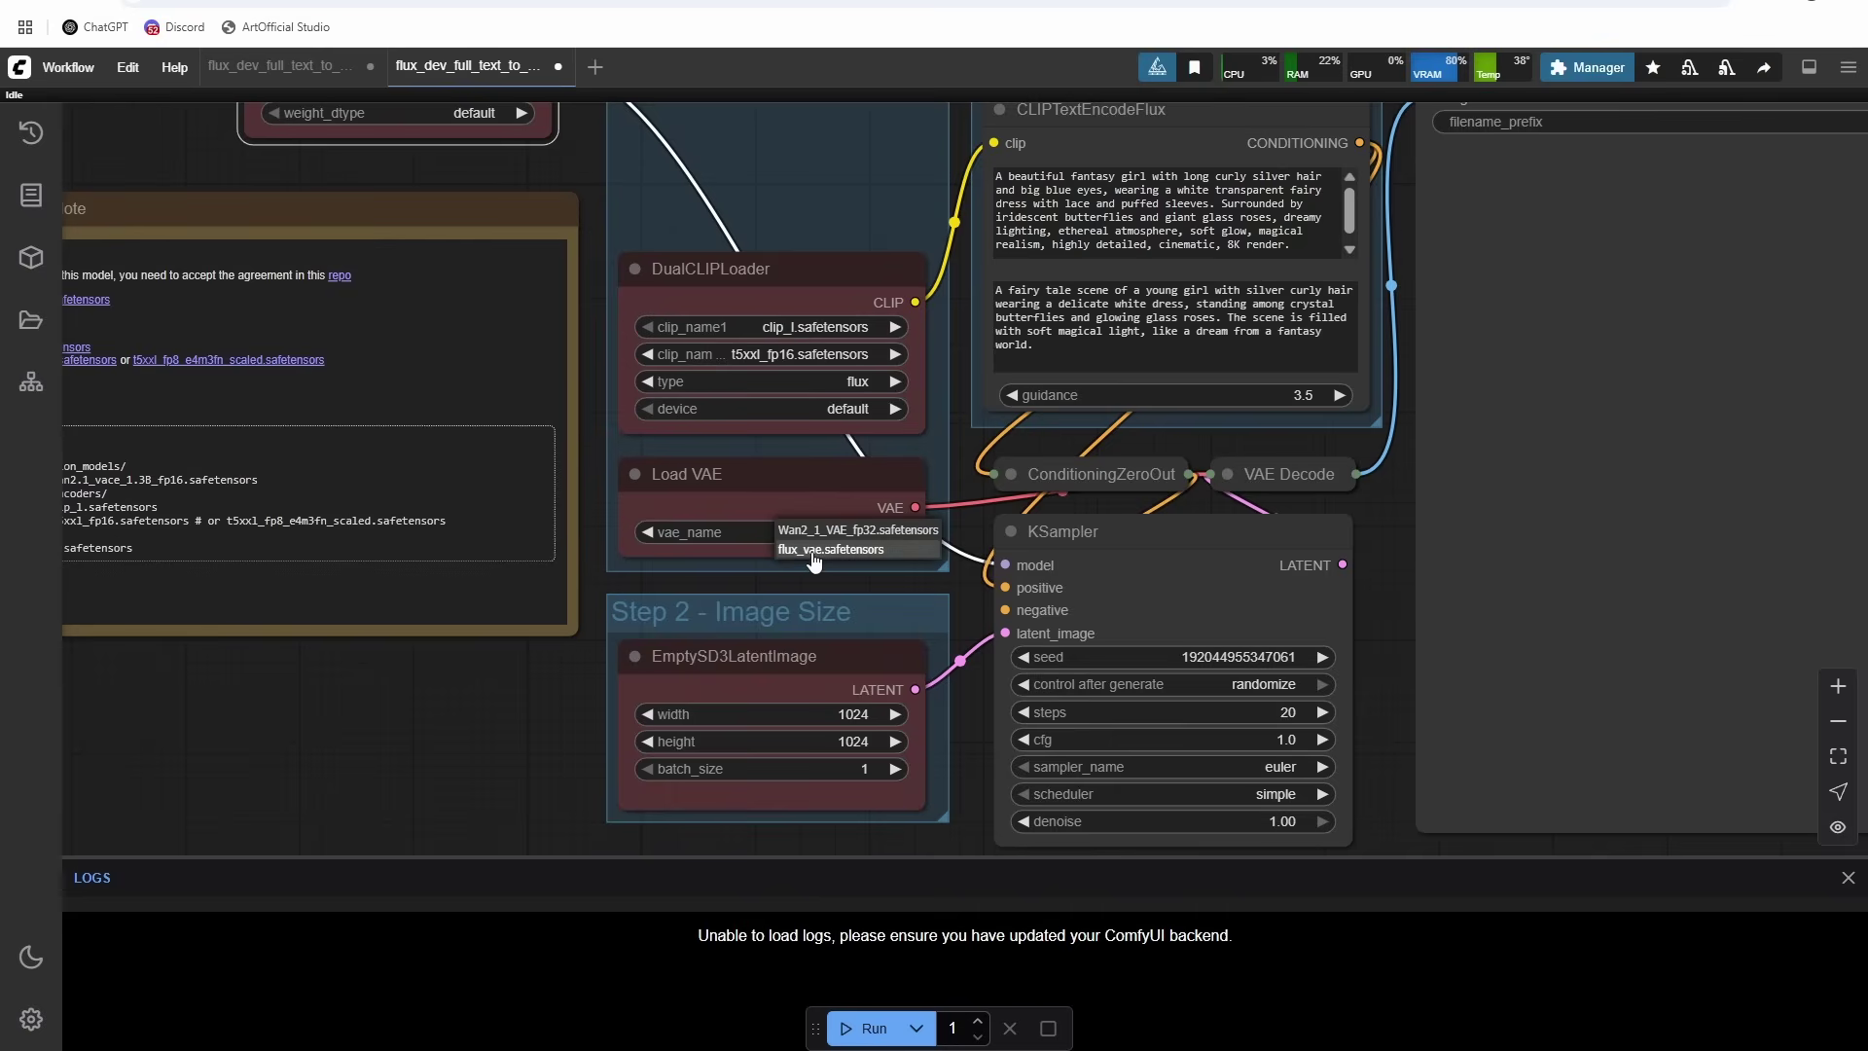
left_click(815, 549)
Step: Add a Patch Sage Attention KJ node linked from the MODEL output of the Load Diffusion Model node
scroll(826, 157, "up", 3)
left_click_drag(552, 363, 775, 424)
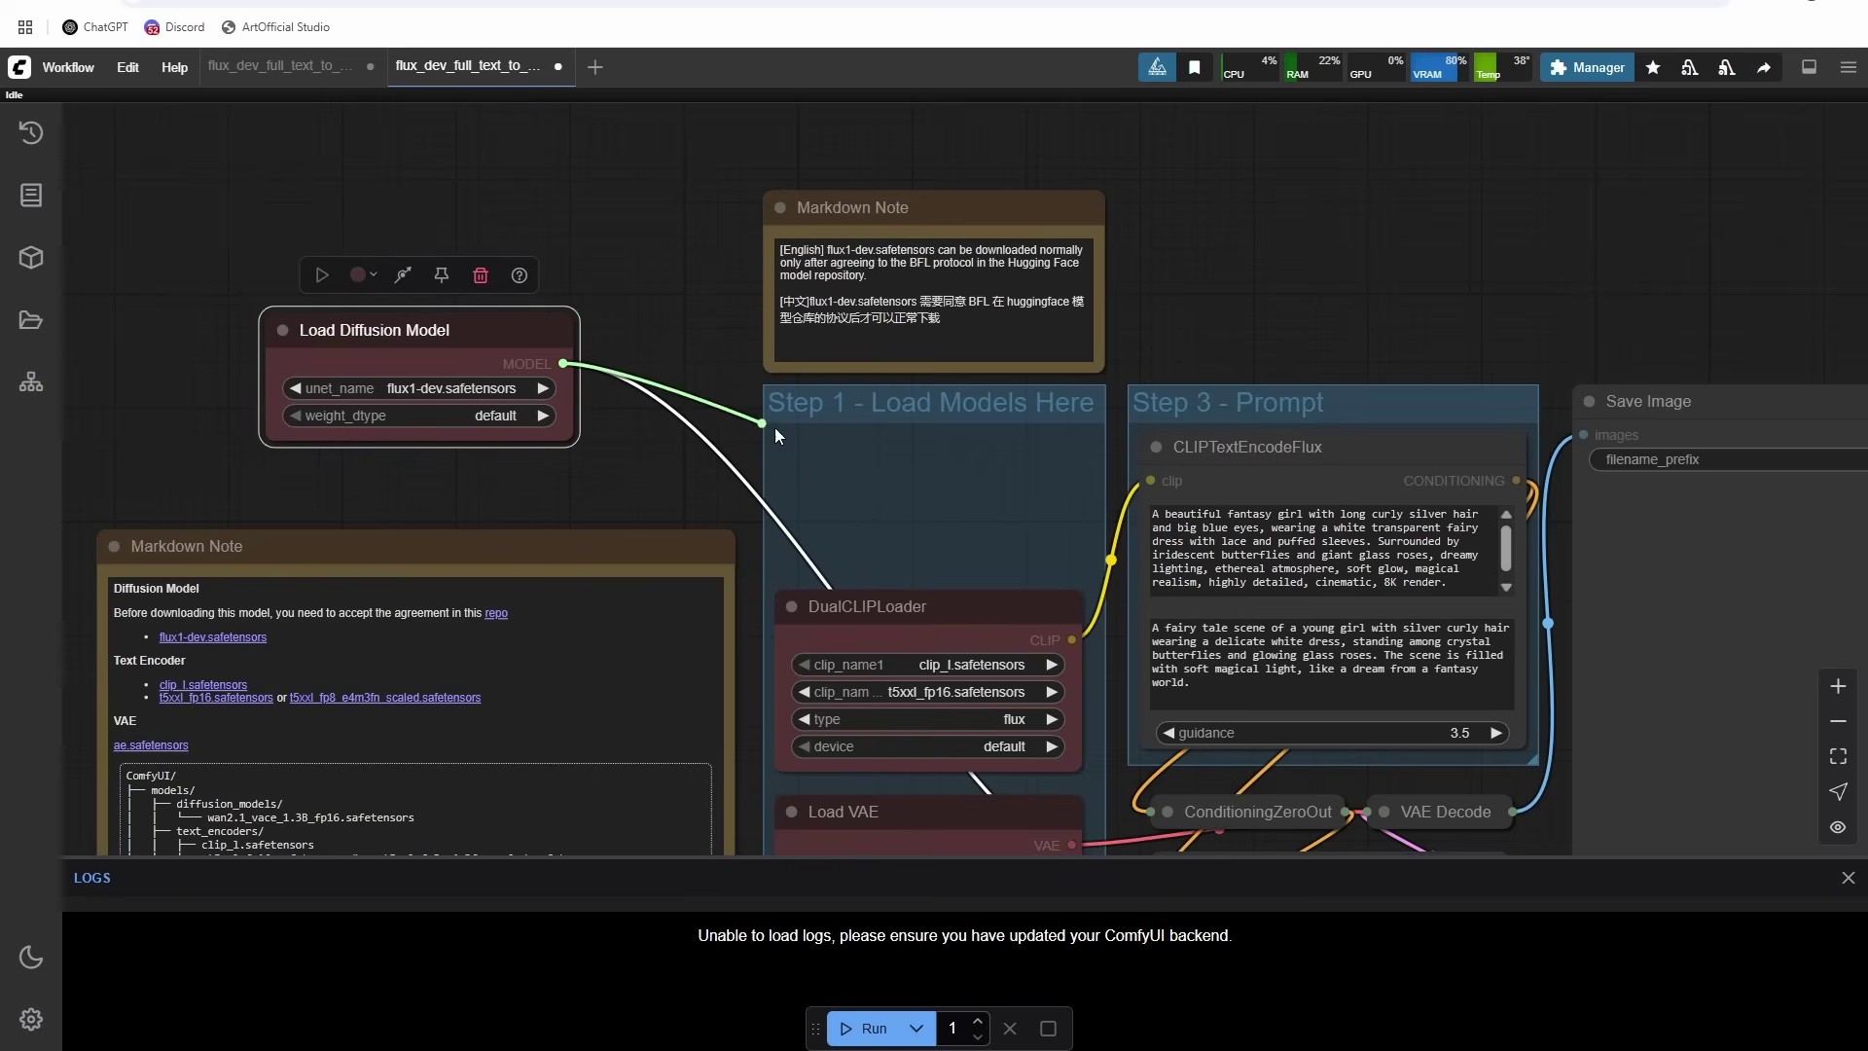
left_click(833, 474)
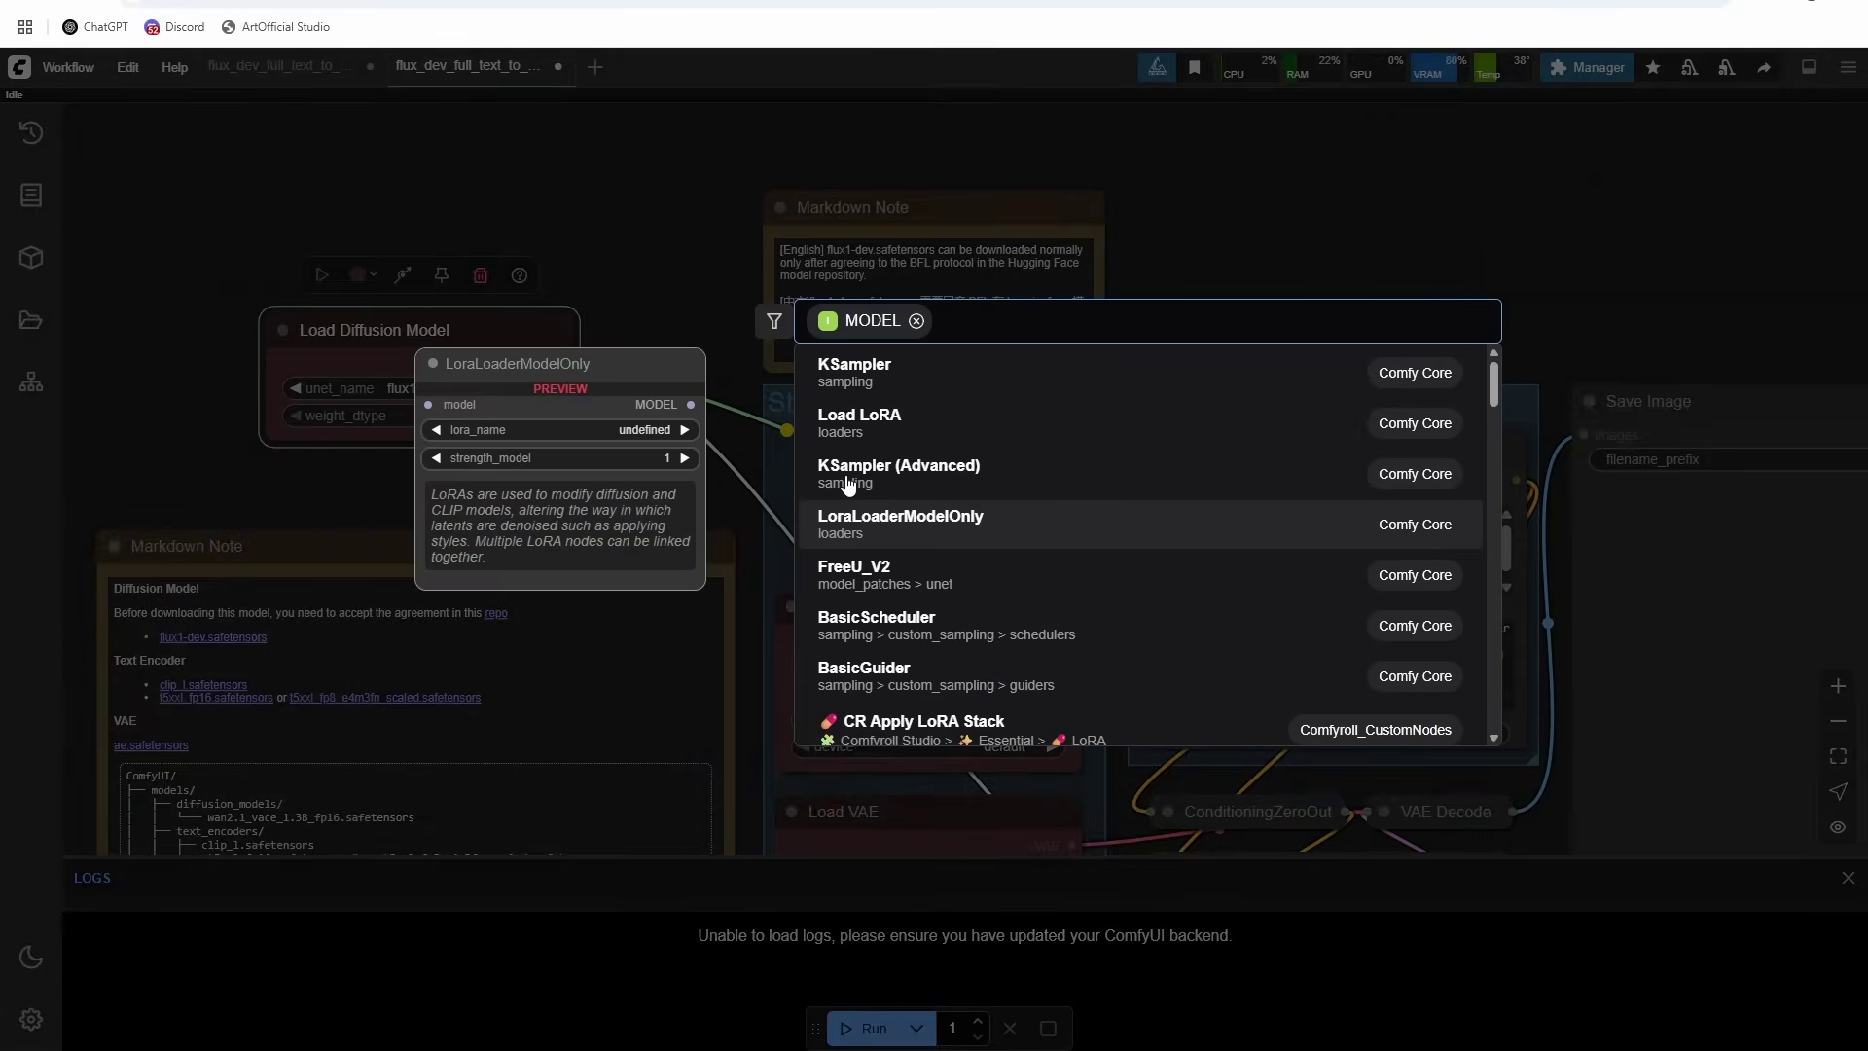
type("patch s")
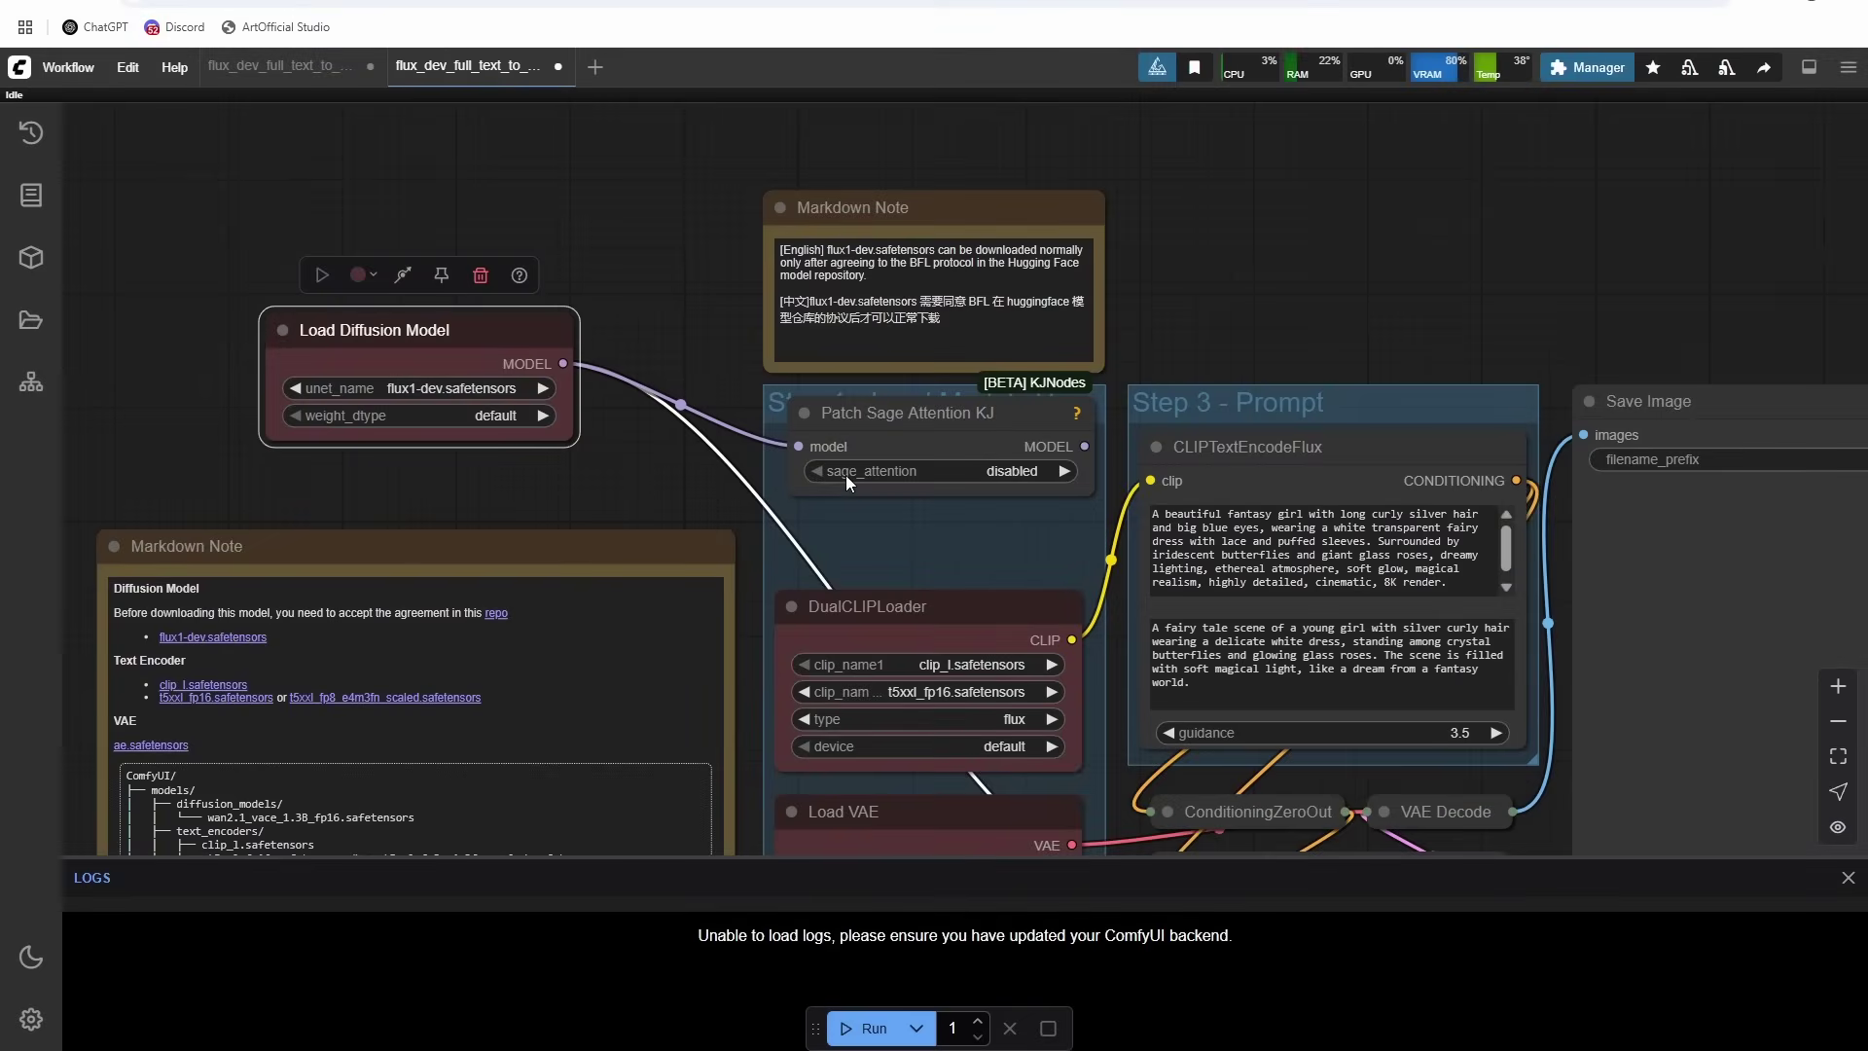
Step: Set sage_attention to auto on the Patch Sage Attention KJ node and connect its MODEL output to the KSampler's model input
left_click_drag(999, 416, 991, 424)
left_click(969, 477)
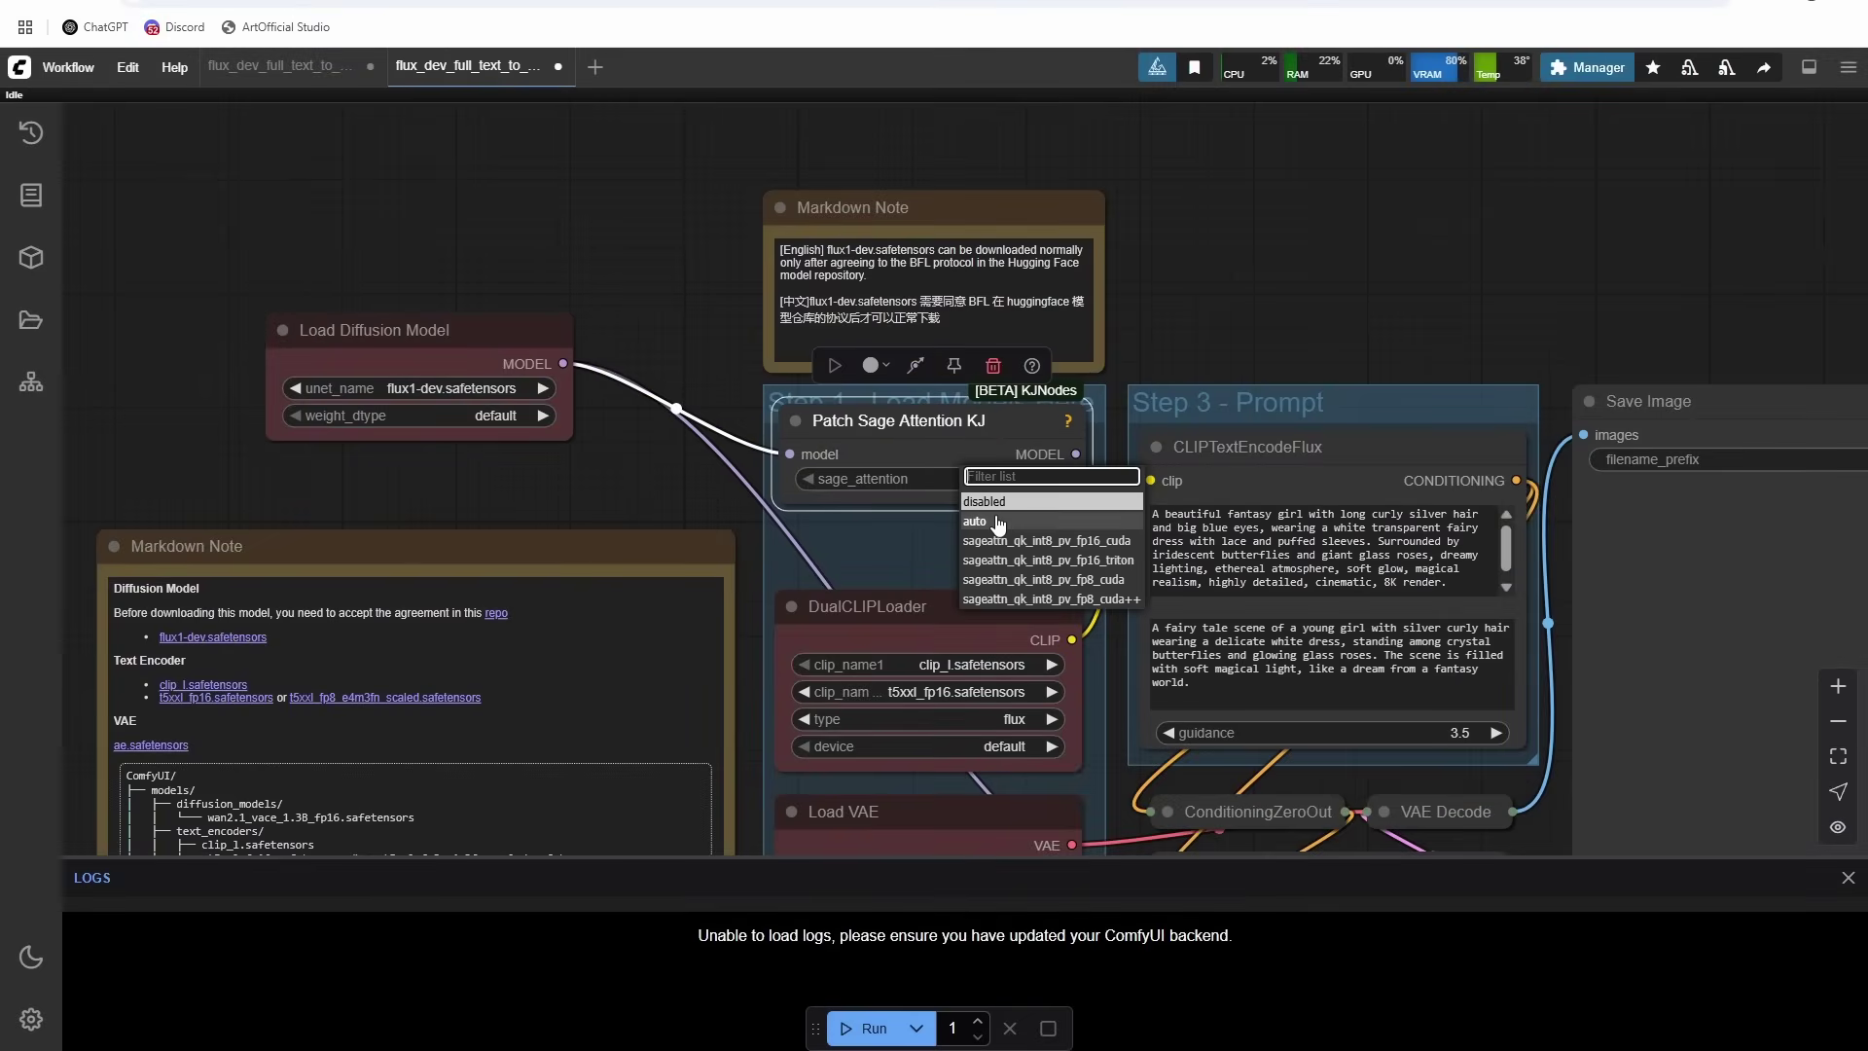
left_click(995, 507)
left_click_drag(994, 505, 957, 519)
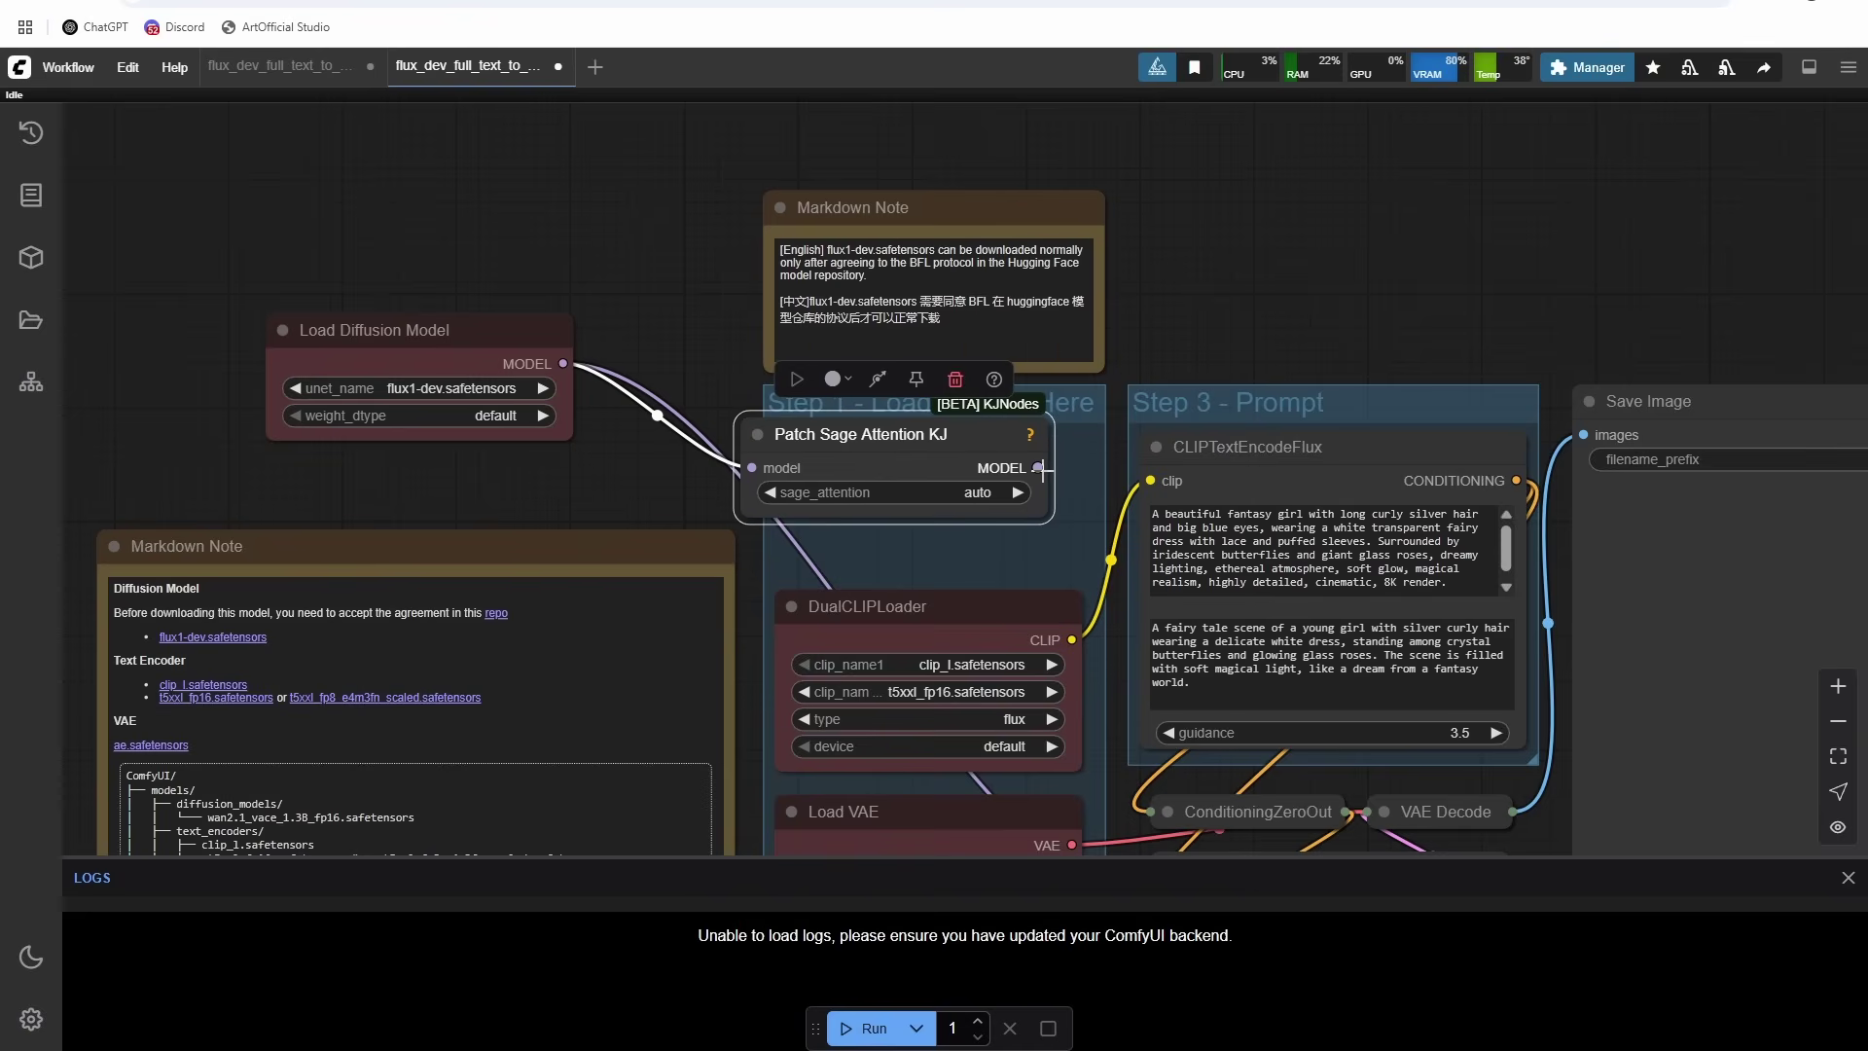
left_click_drag(1076, 510, 1068, 736)
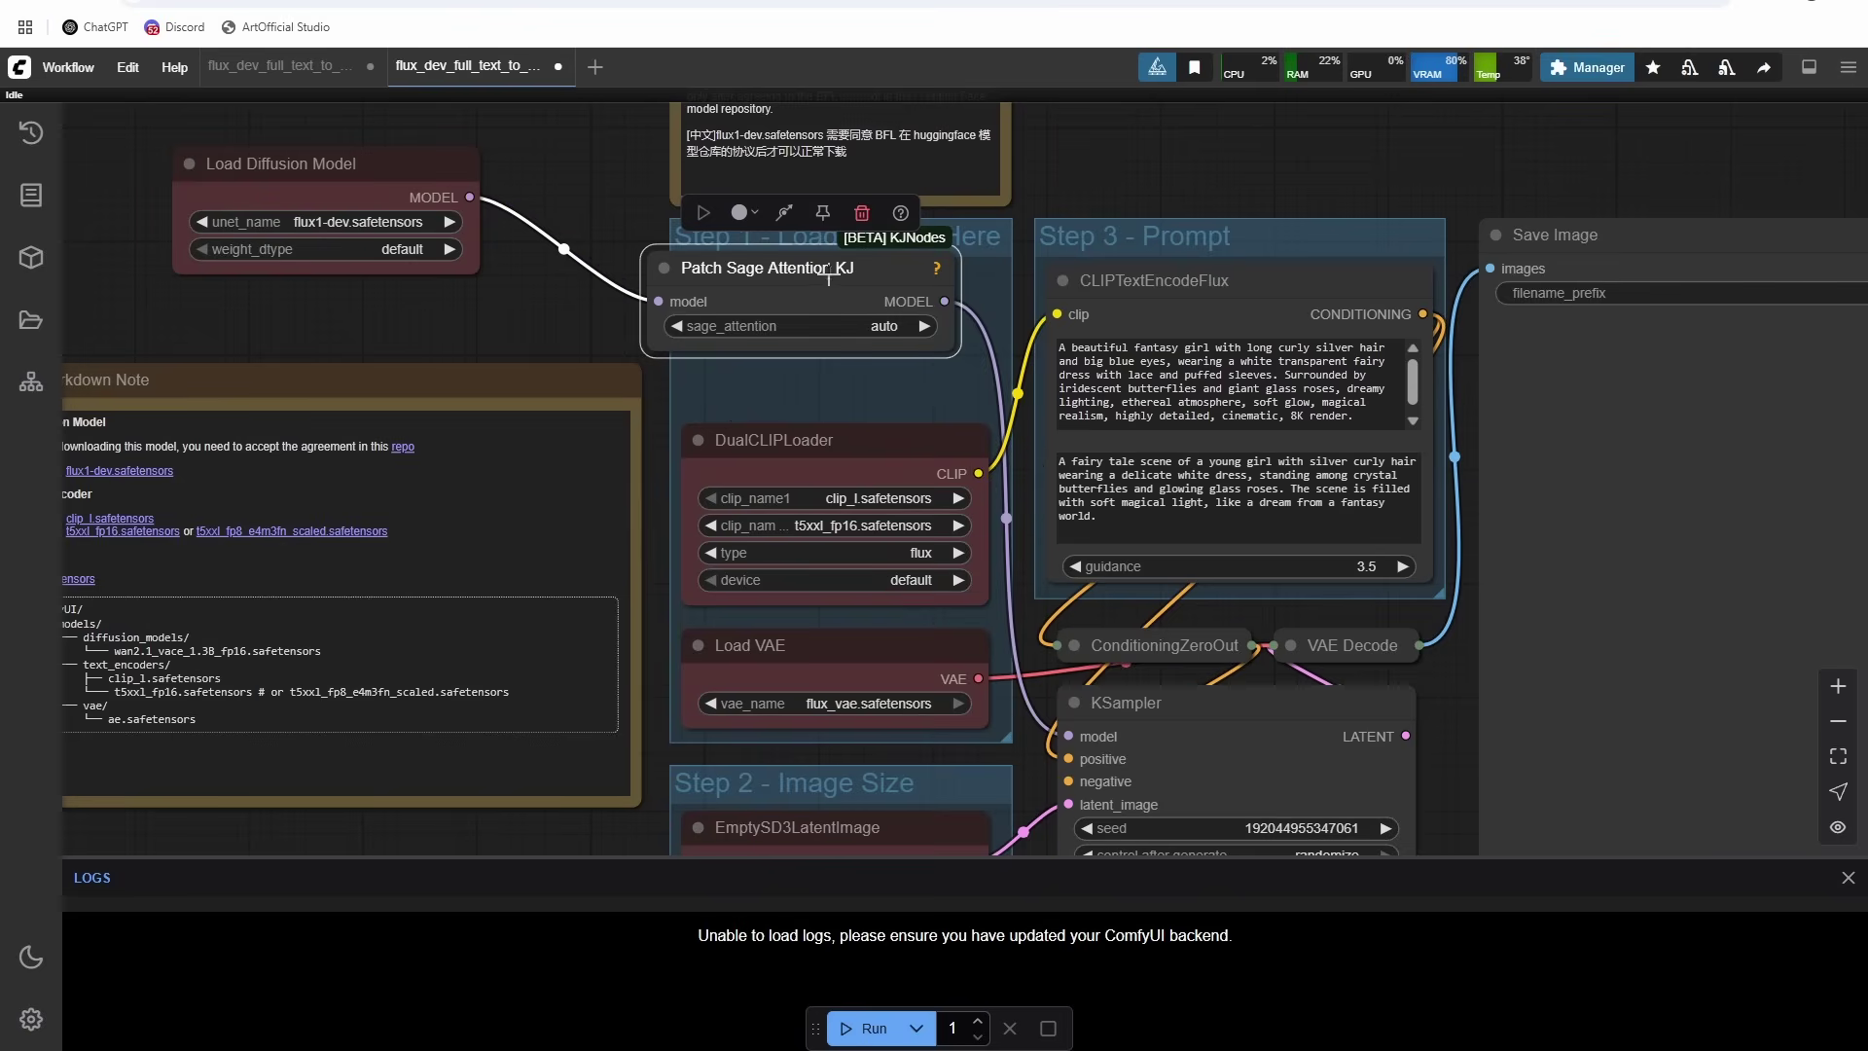
Step: Place the Patch Sage Attention KJ node inside the Step 1 group above DualCLIPLoader and run the workflow
left_click_drag(819, 261, 857, 291)
scroll(744, 284, "down", 2)
left_click_drag(601, 297, 500, 254)
scroll(713, 283, "down", 1)
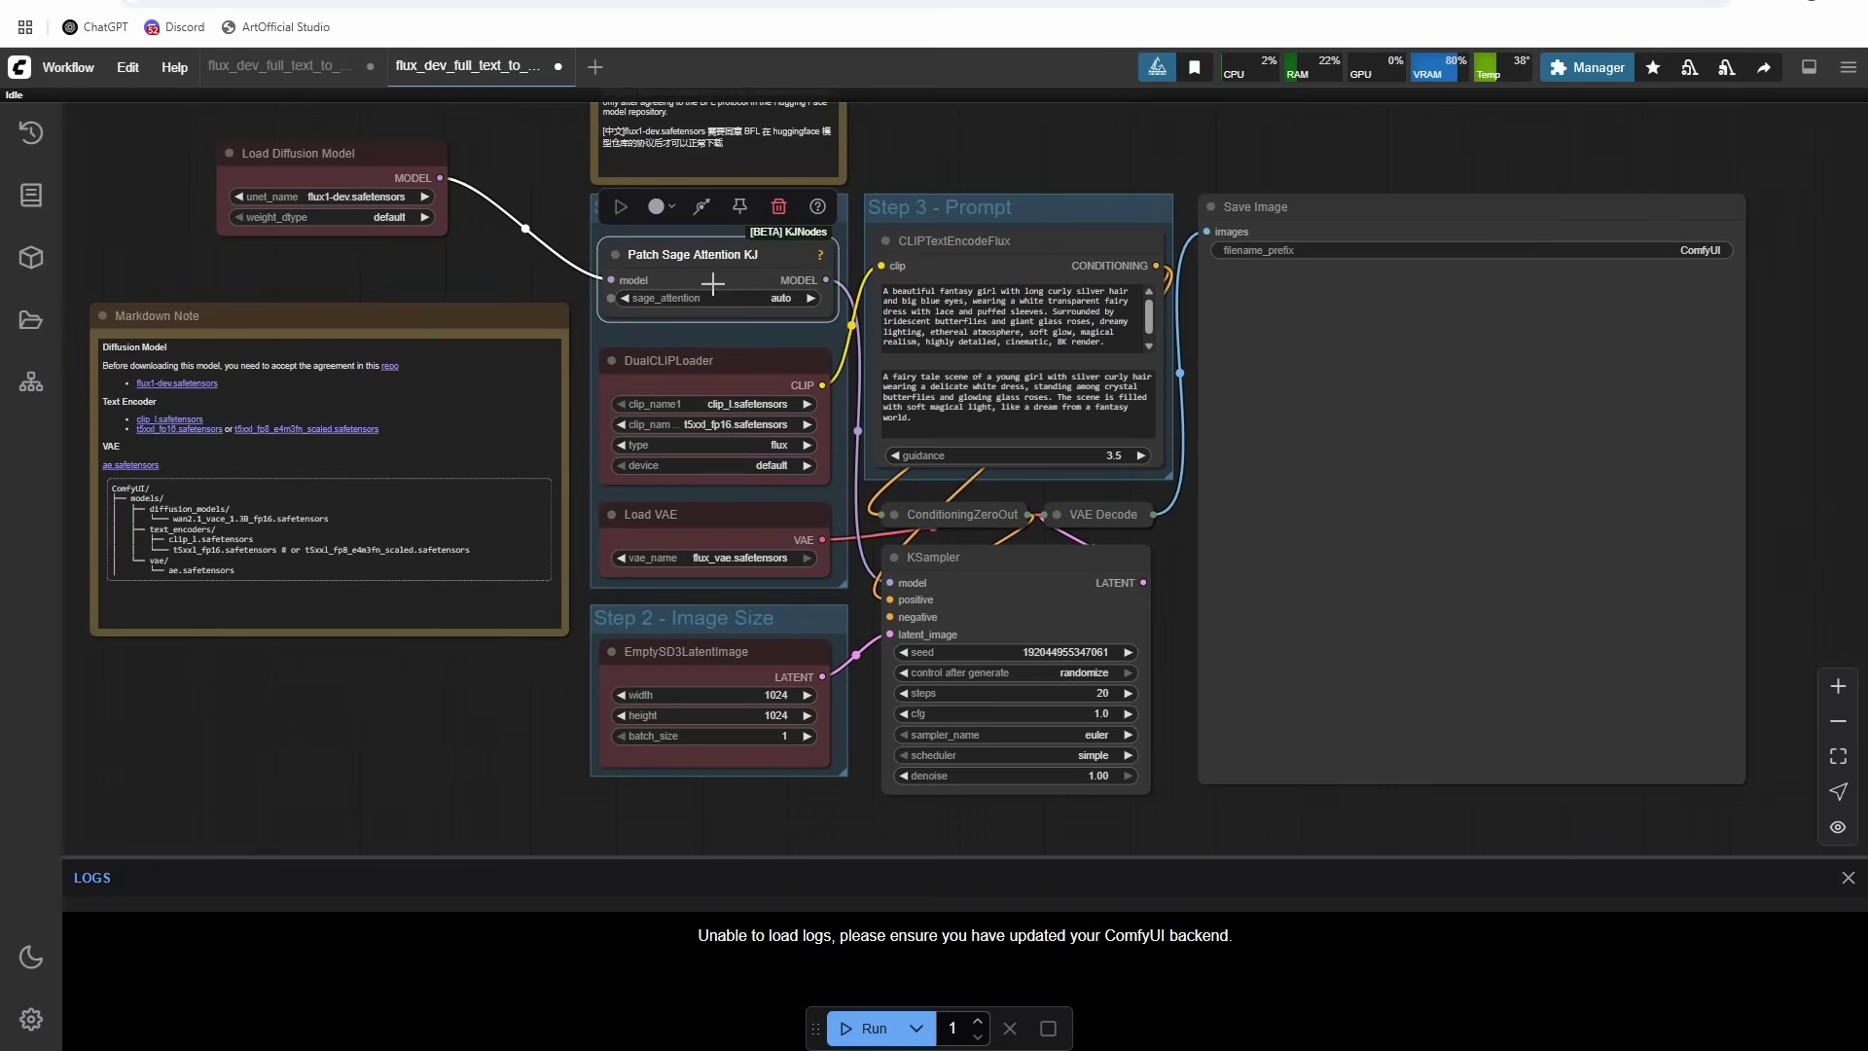
left_click_drag(926, 173, 861, 156)
key("ctrl+Return")
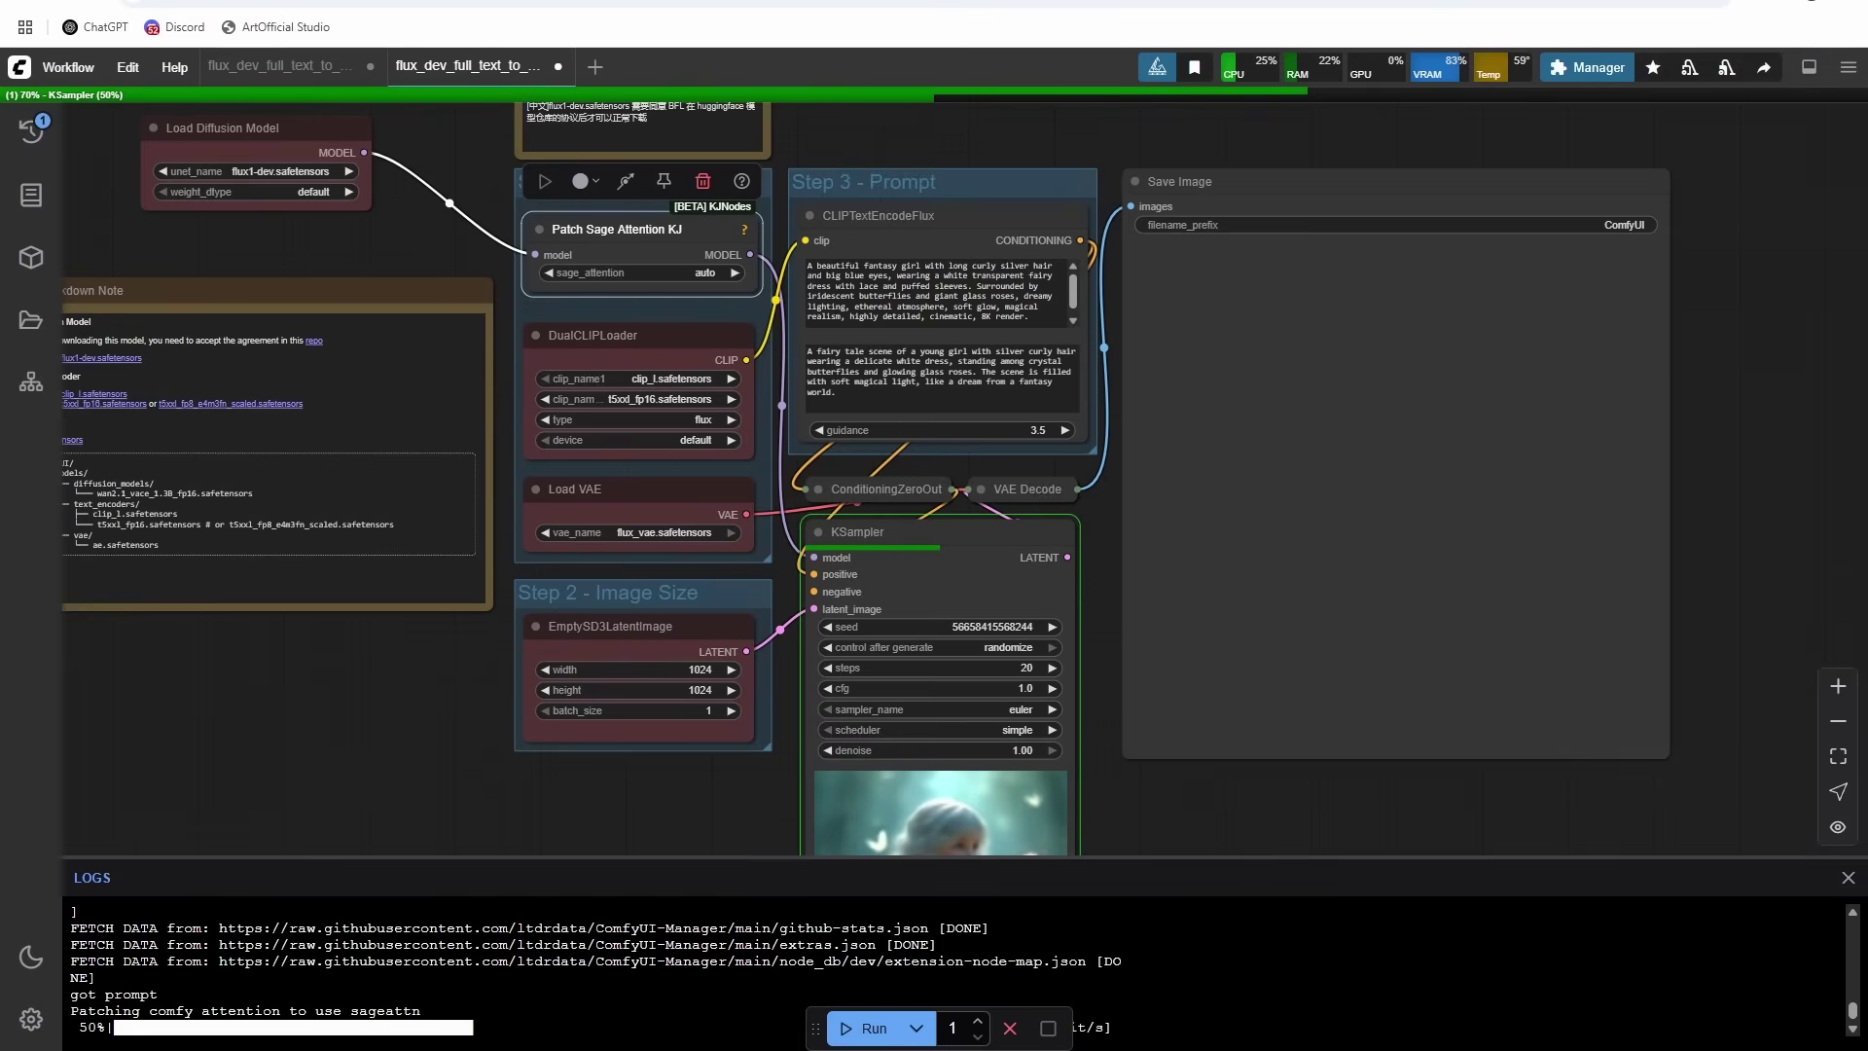
left_click_drag(1866, 58, 909, 113)
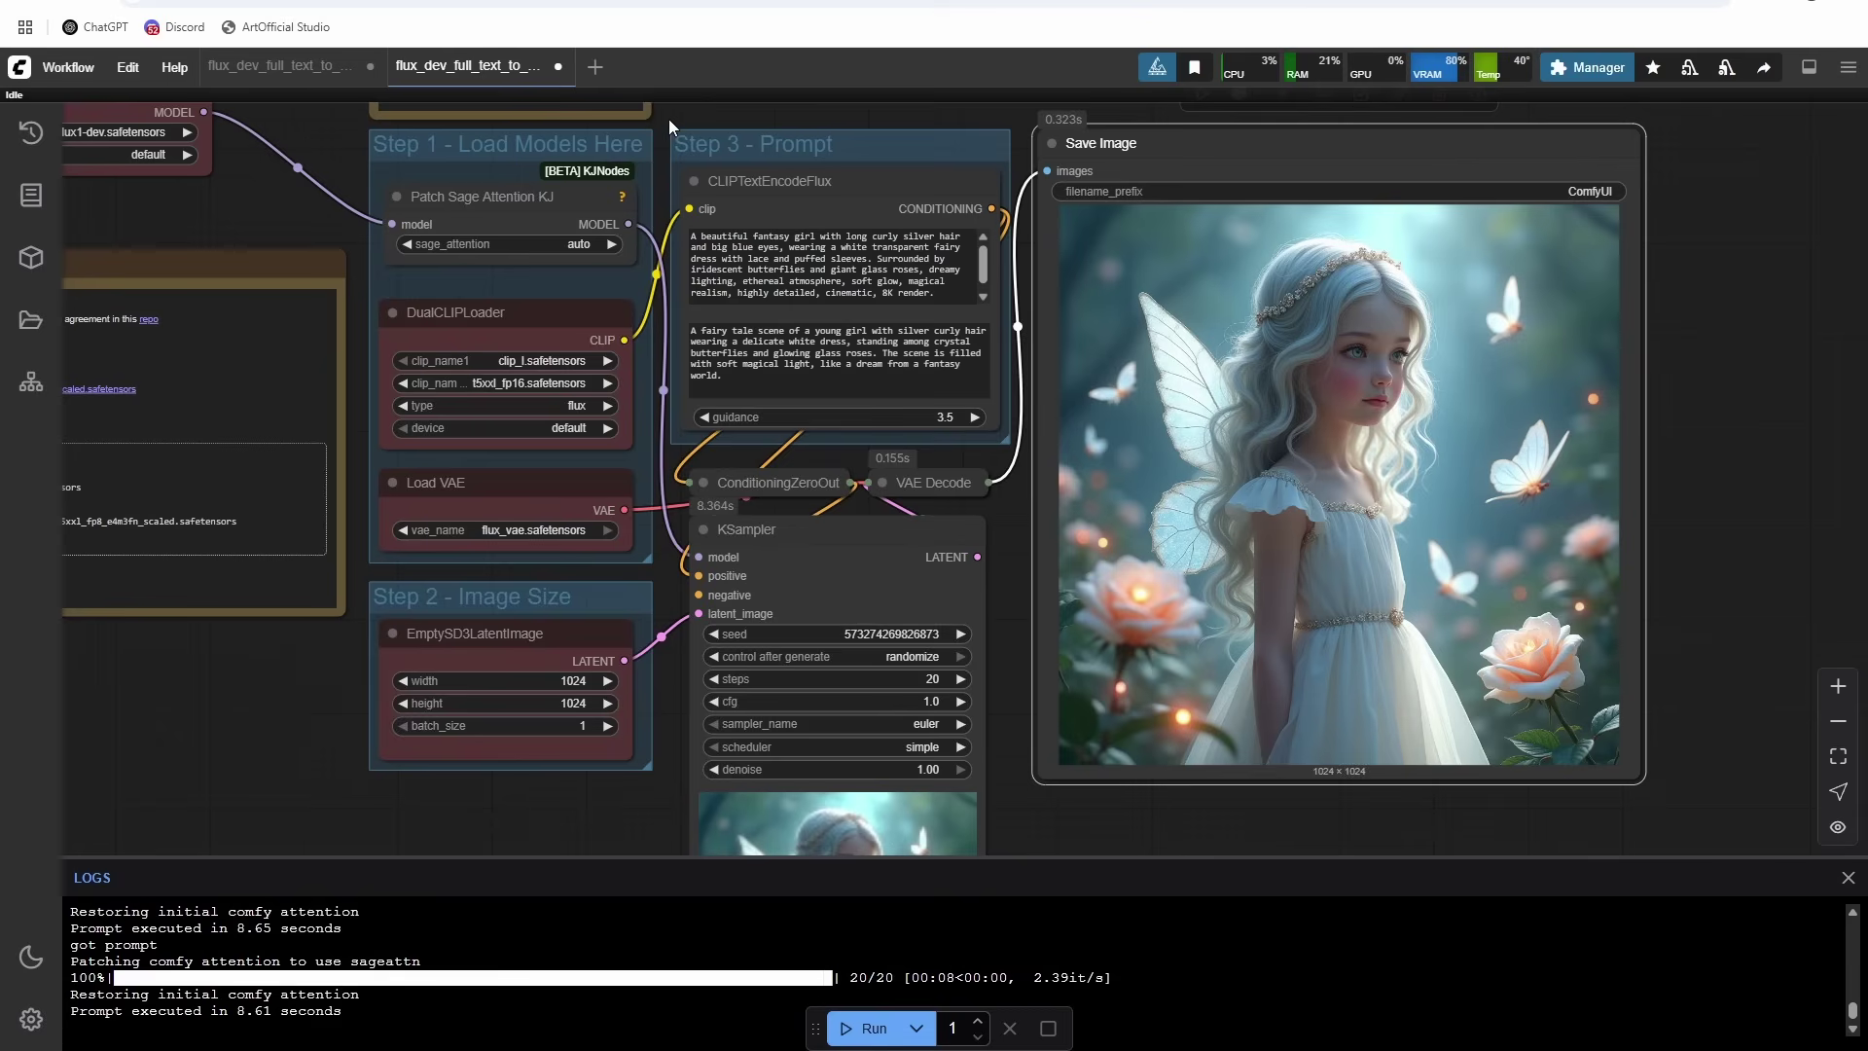
Step: Move the Load Diffusion Model and Patch Sage Attention KJ nodes away from Step 1 and try linking a new node from the patch's MODEL output
scroll(669, 119, "left", 5)
scroll(871, 214, "up", 2)
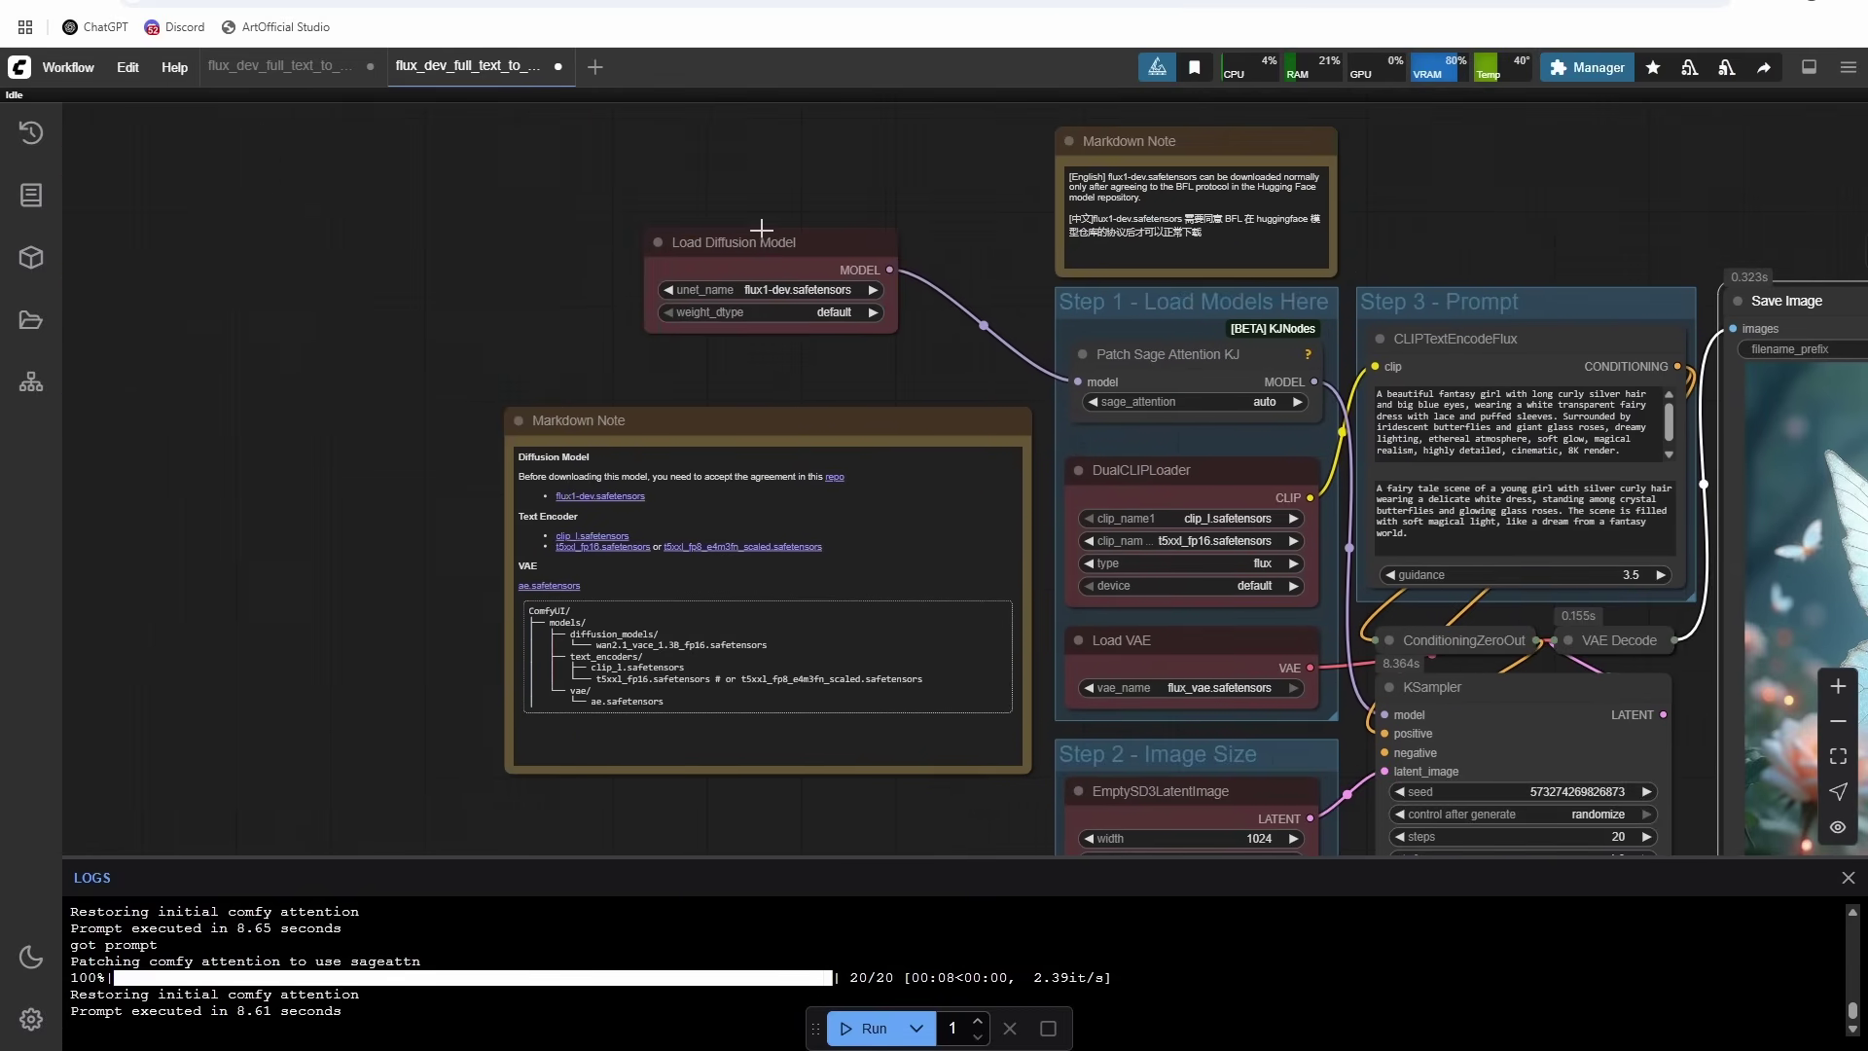
left_click_drag(762, 230, 570, 150)
left_click_drag(1212, 366, 1064, 358)
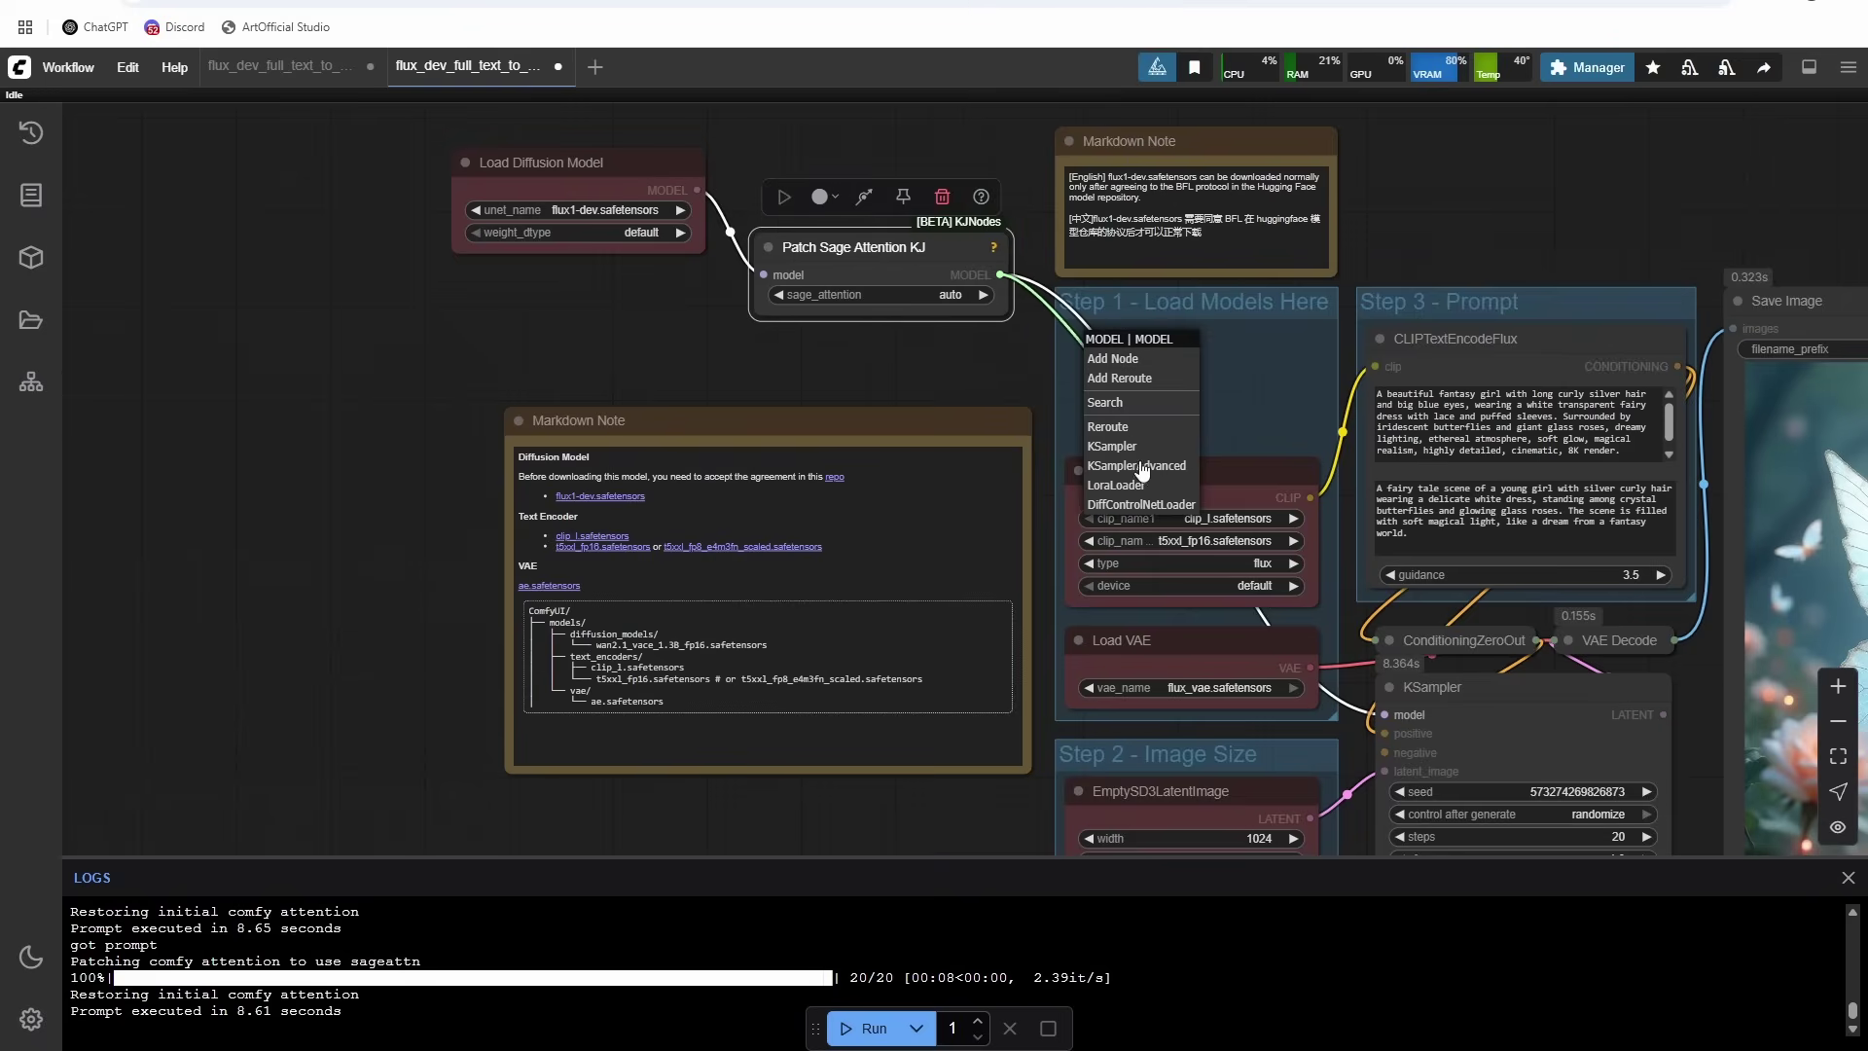
left_click(954, 364)
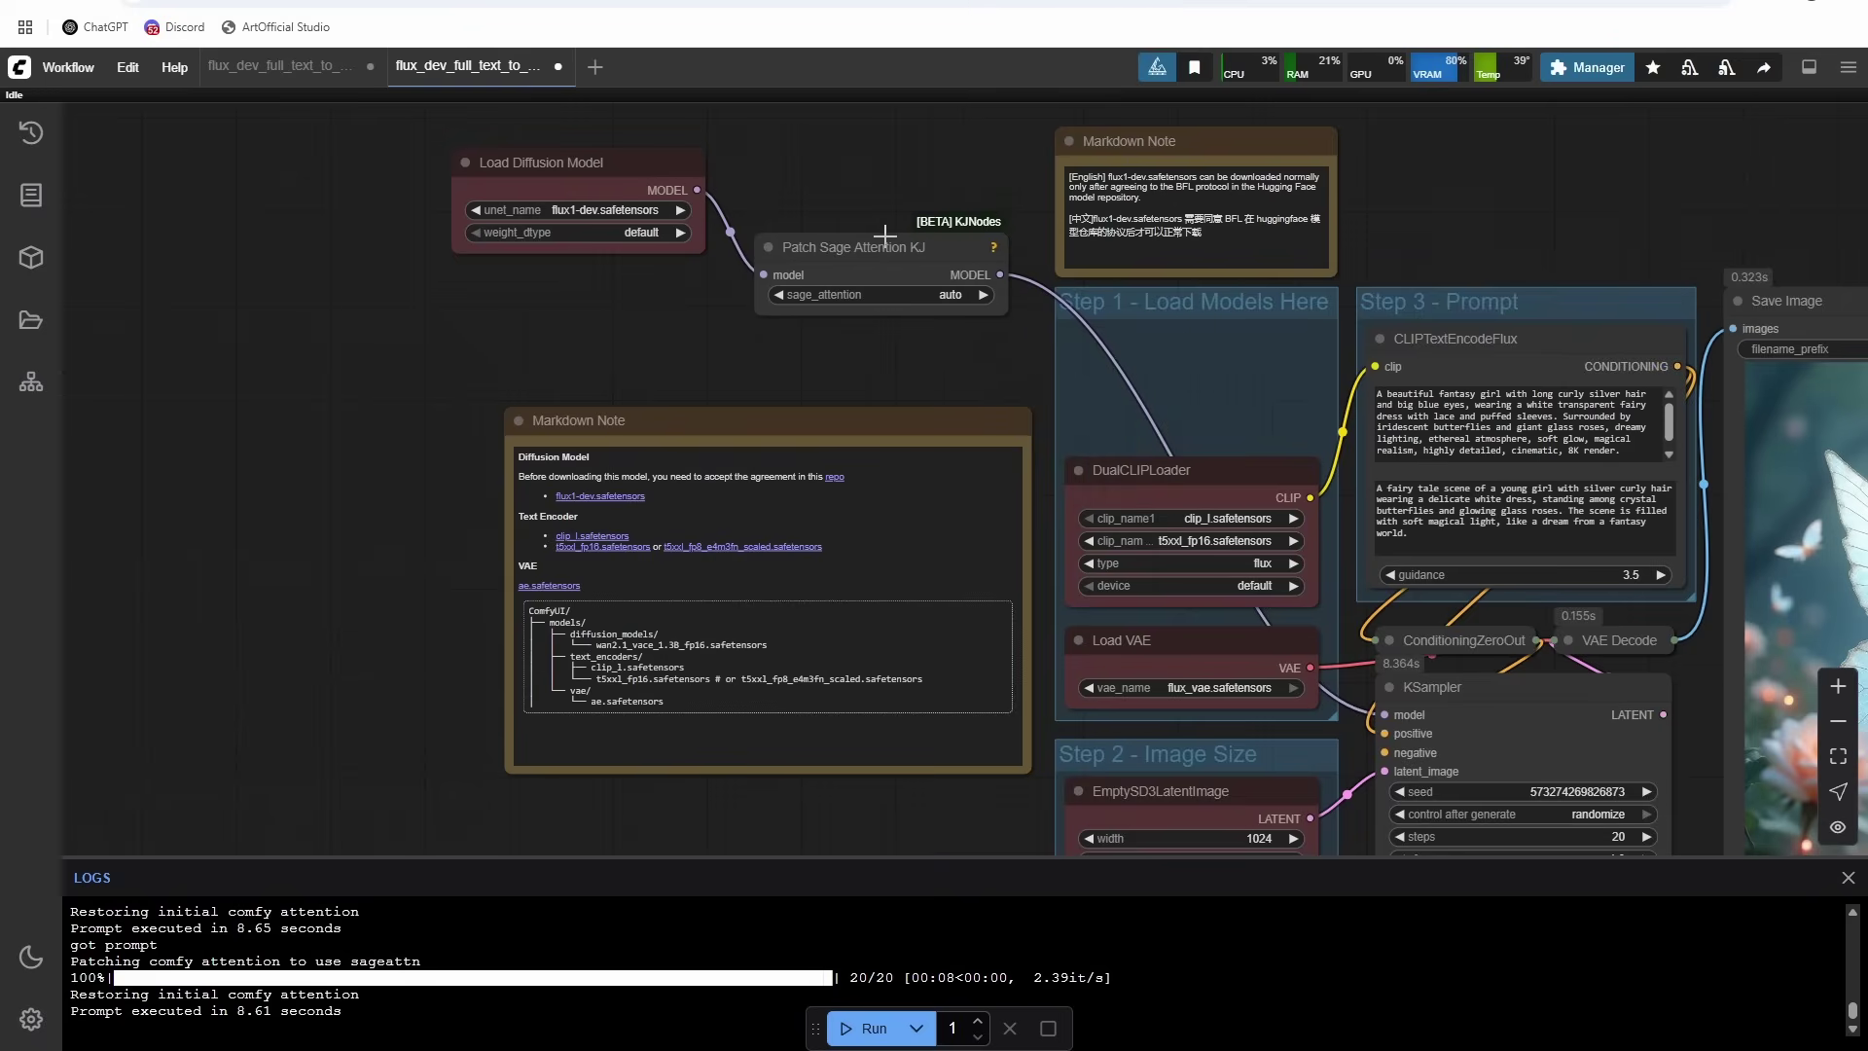
Step: Move the Patch Sage Attention KJ node back above DualCLIPLoader and place the Load Diffusion Model node closer to the Step 1 group
left_click_drag(884, 235, 1176, 345)
left_click_drag(609, 179, 814, 277)
left_click_drag(1216, 362, 1232, 367)
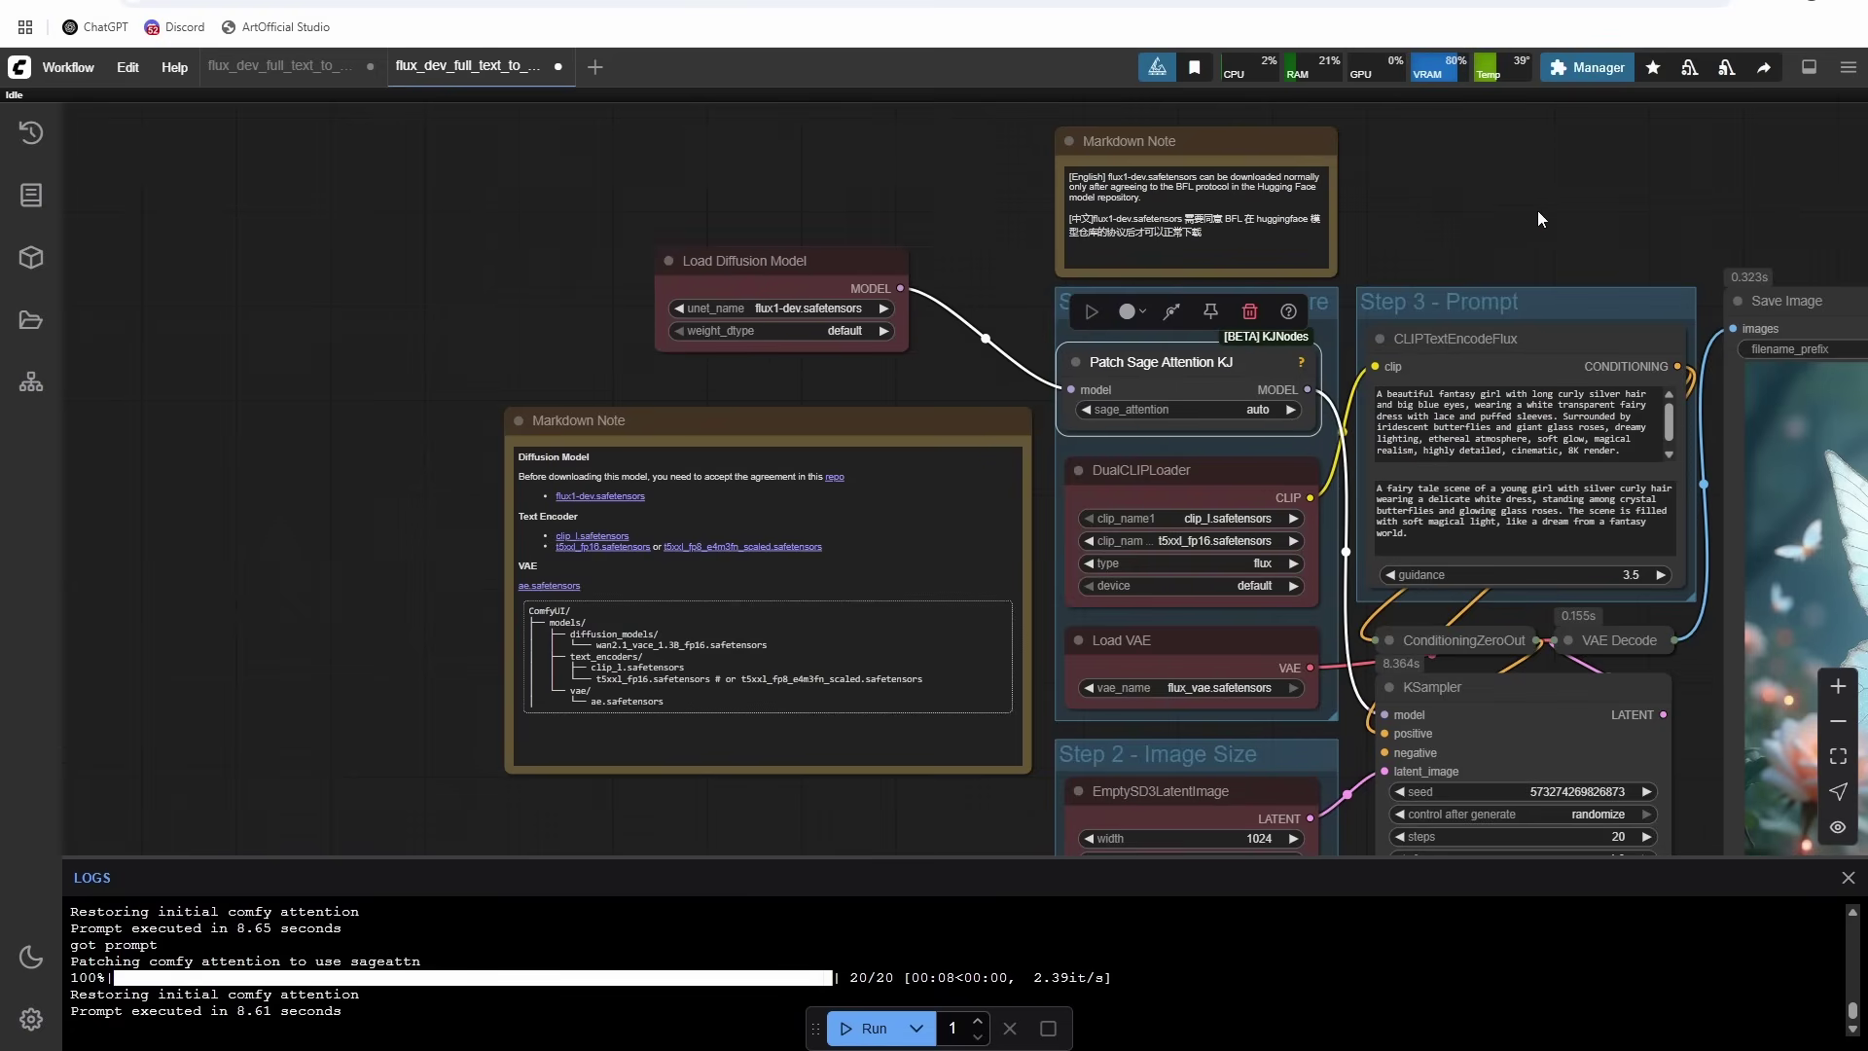
left_click_drag(1540, 218, 1200, 152)
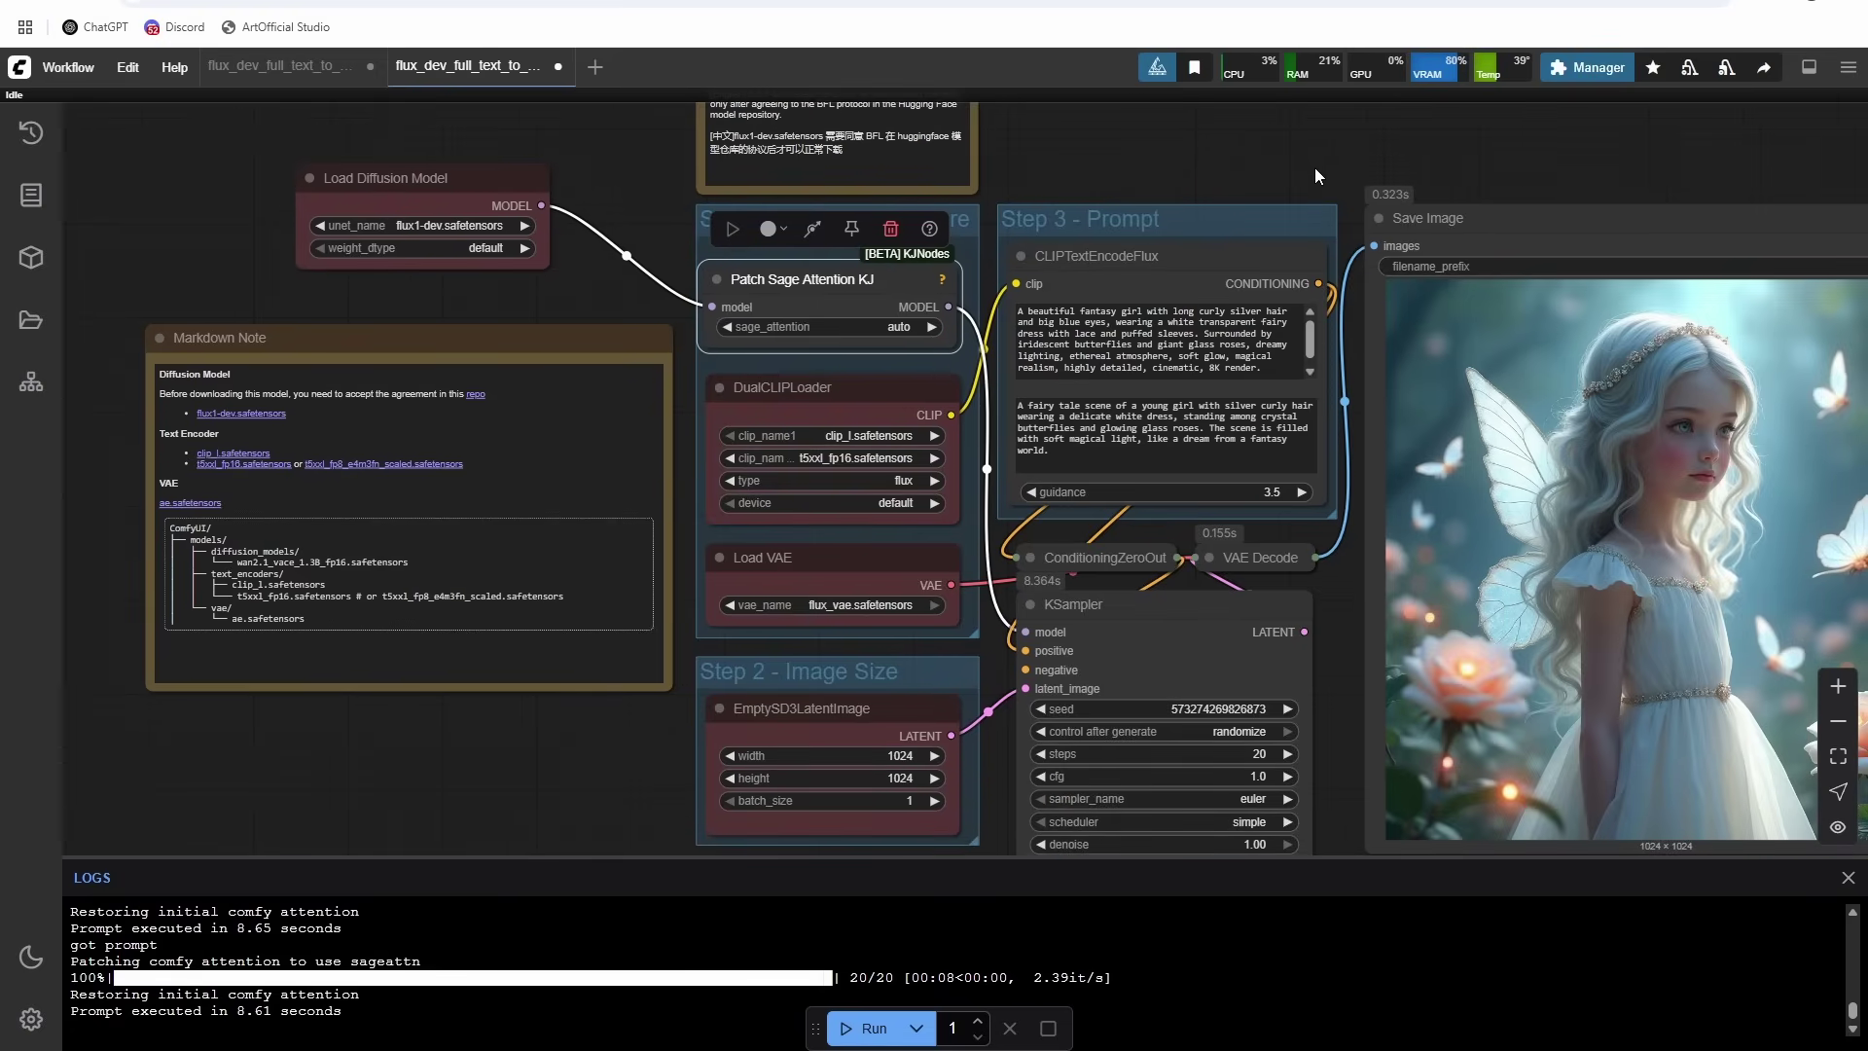
scroll(1265, 155, "down", 1)
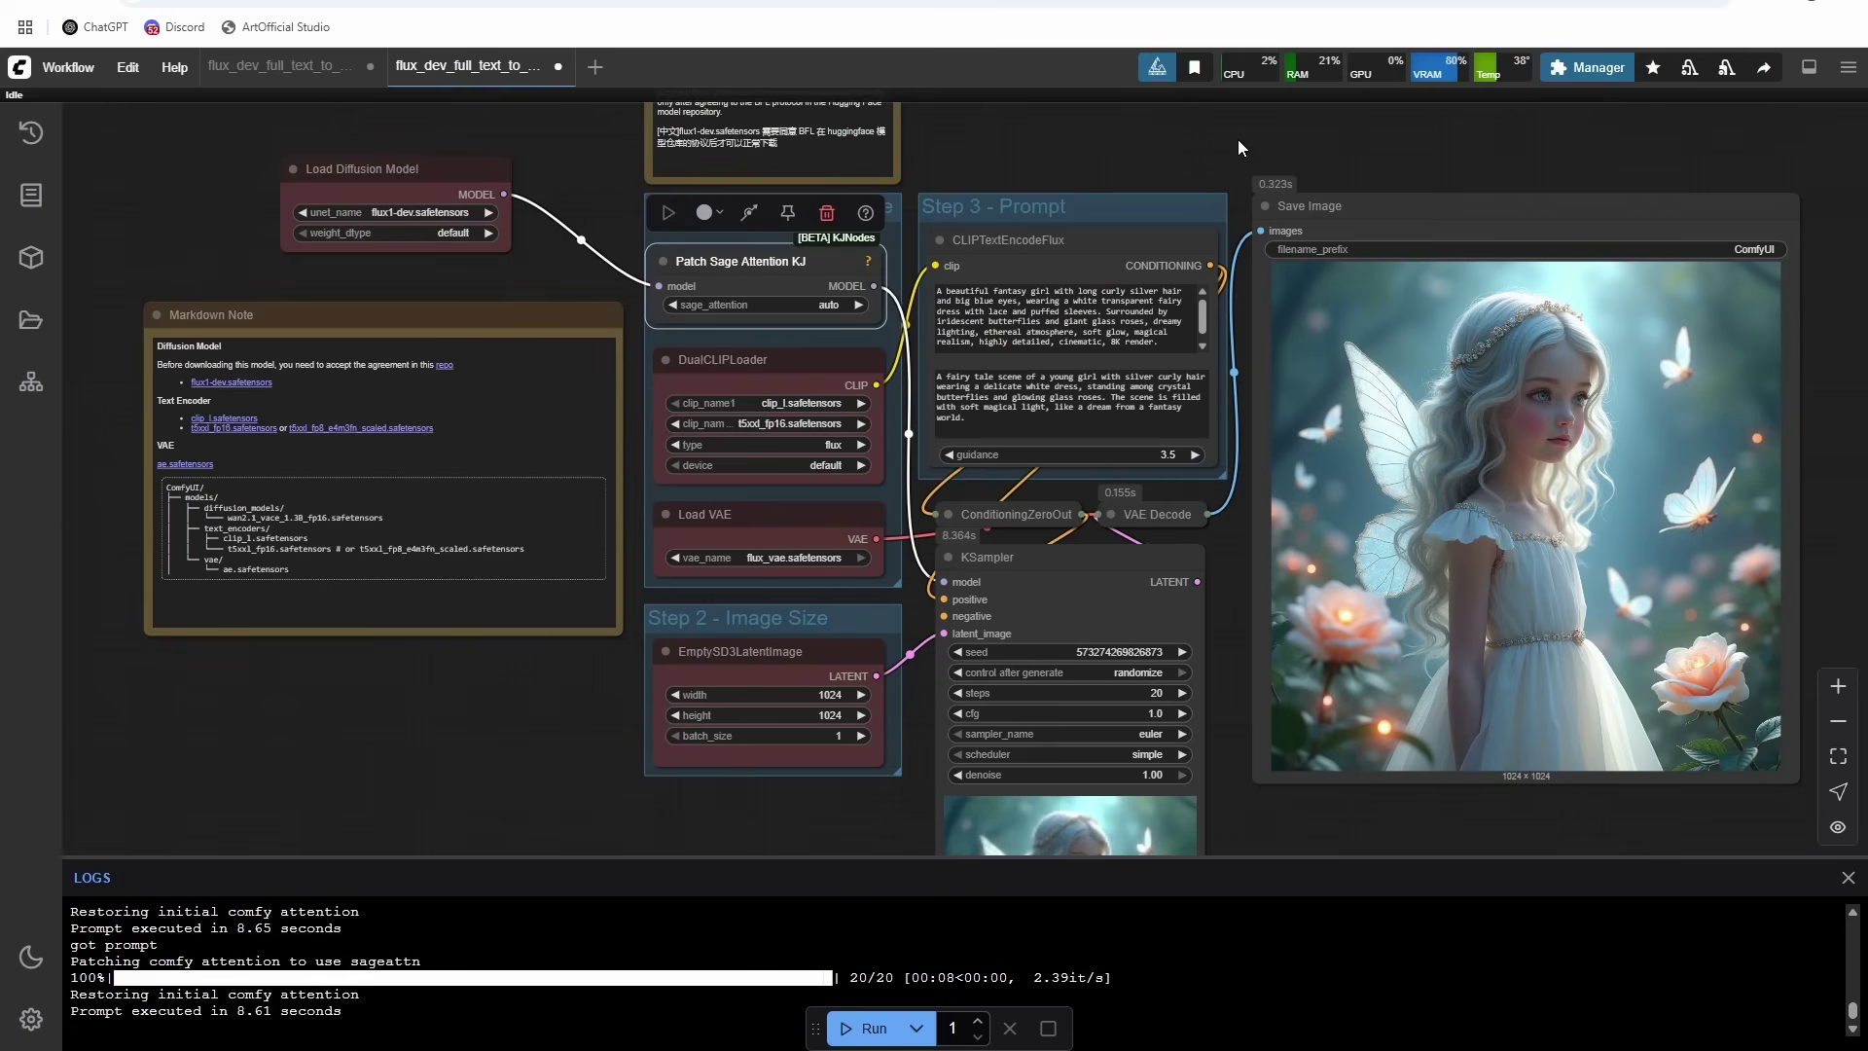